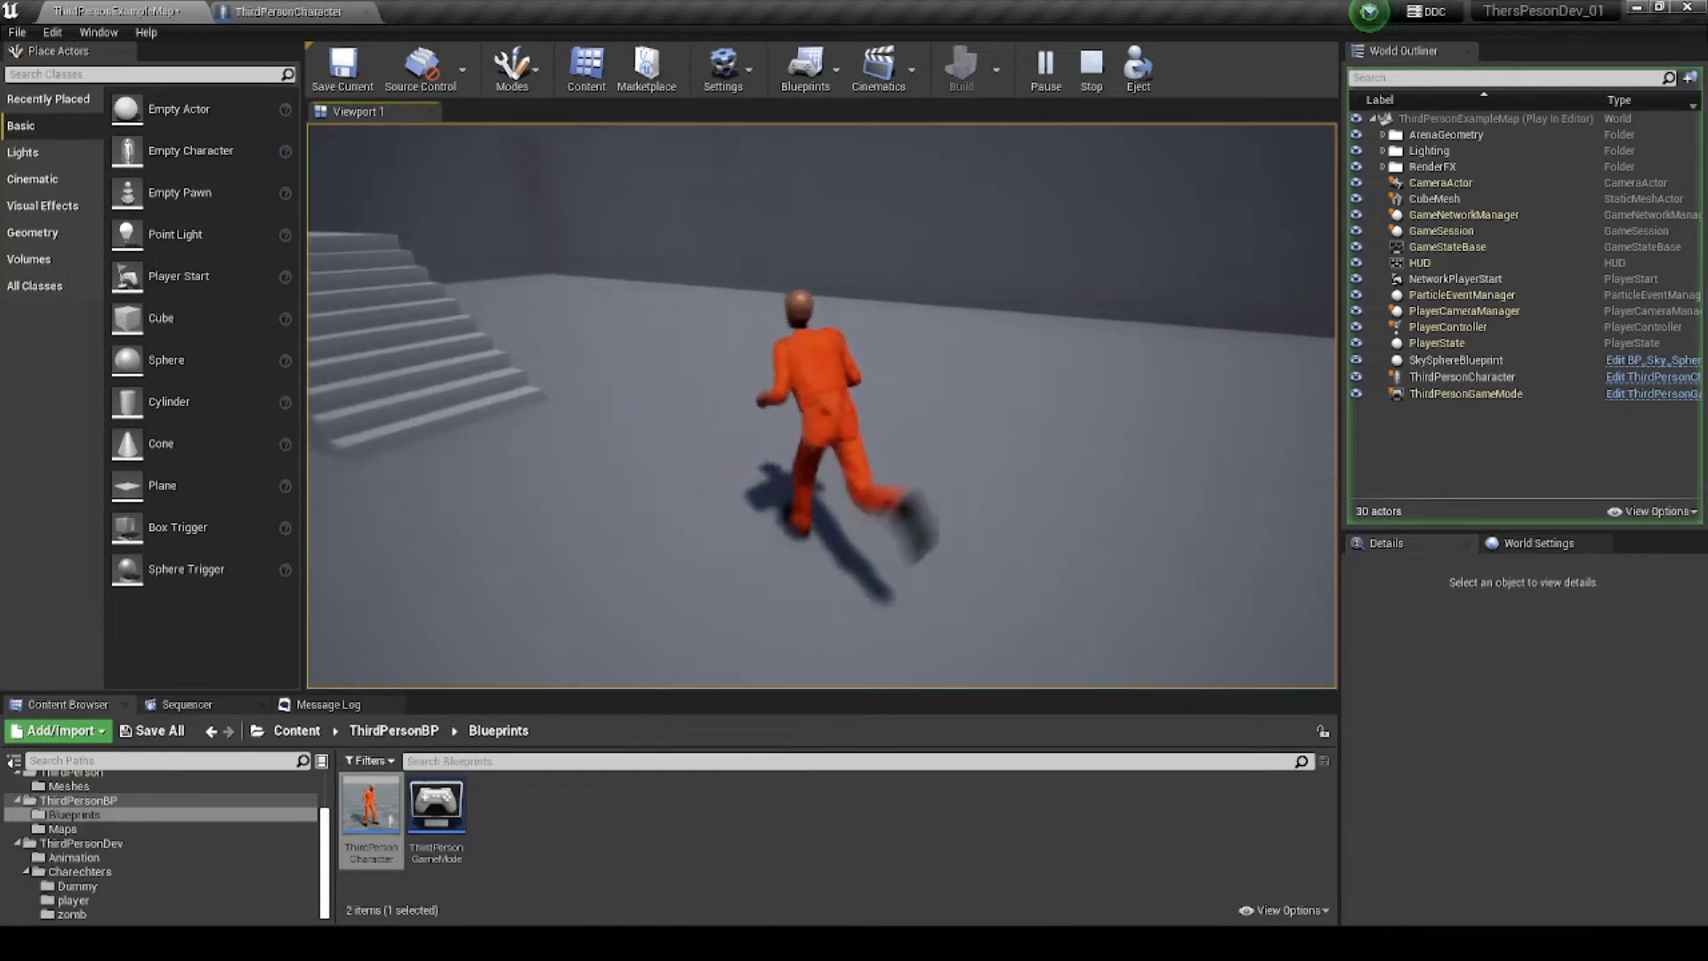
- Run the orange-suited character around the level in the play preview
key(s)
key(a)
key(w)
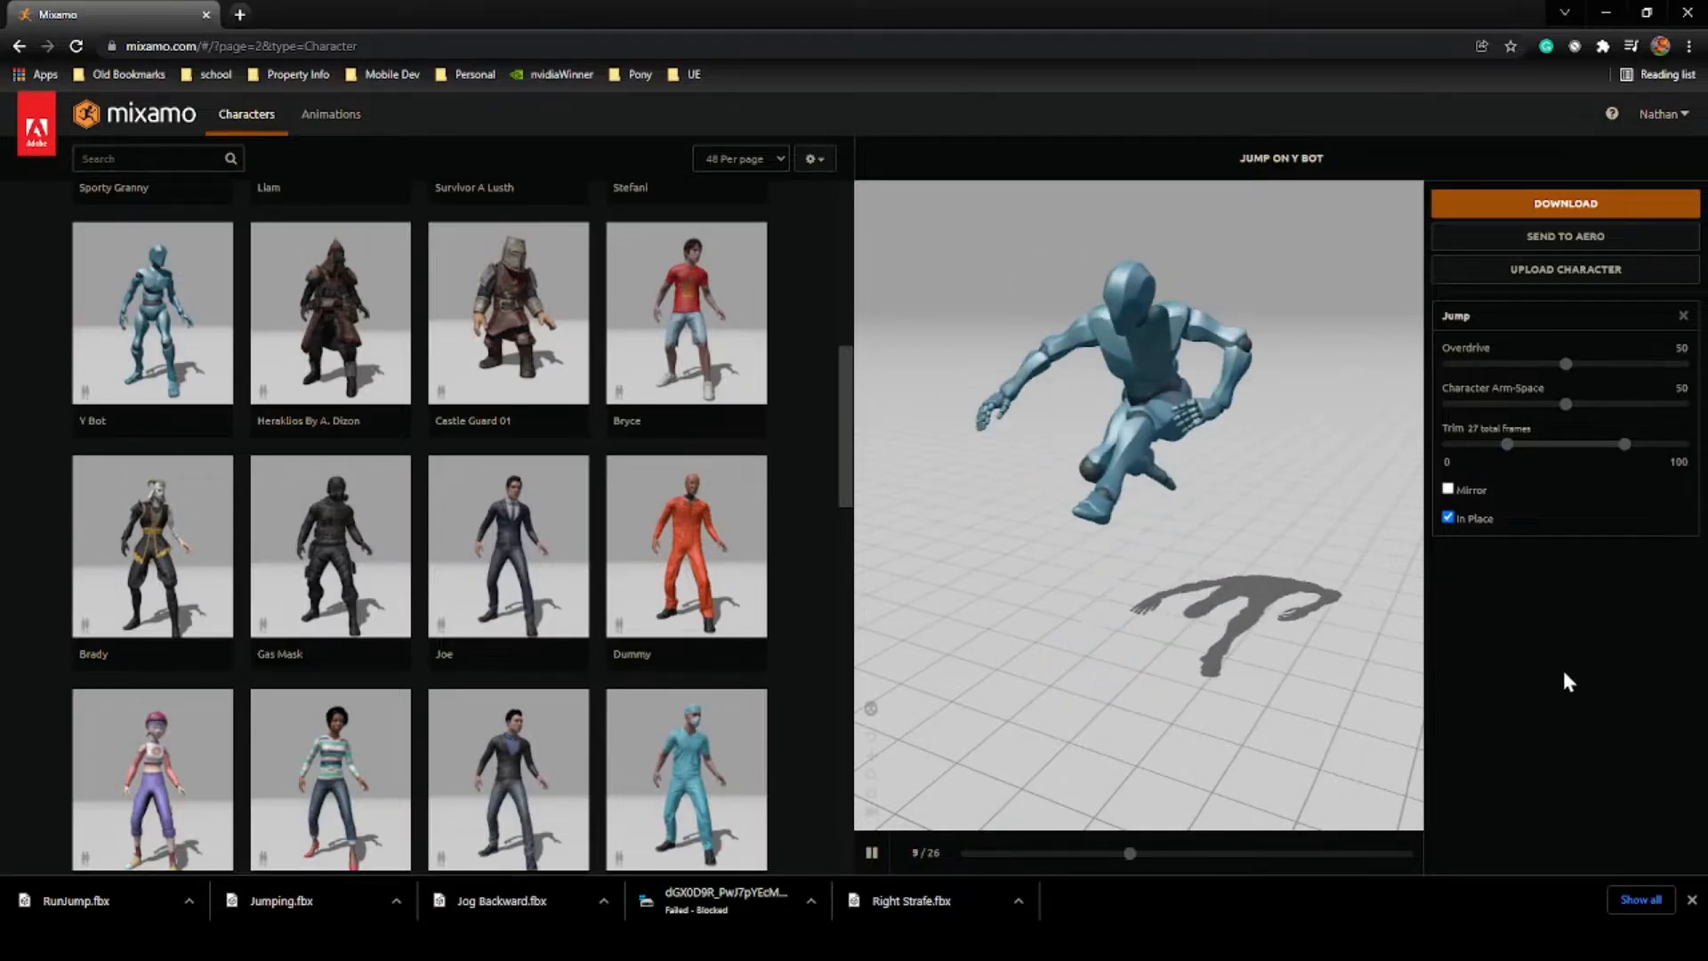
- Switch to Mixamo, load the Dummy character and apply the T-Pose animation to it
click(671, 569)
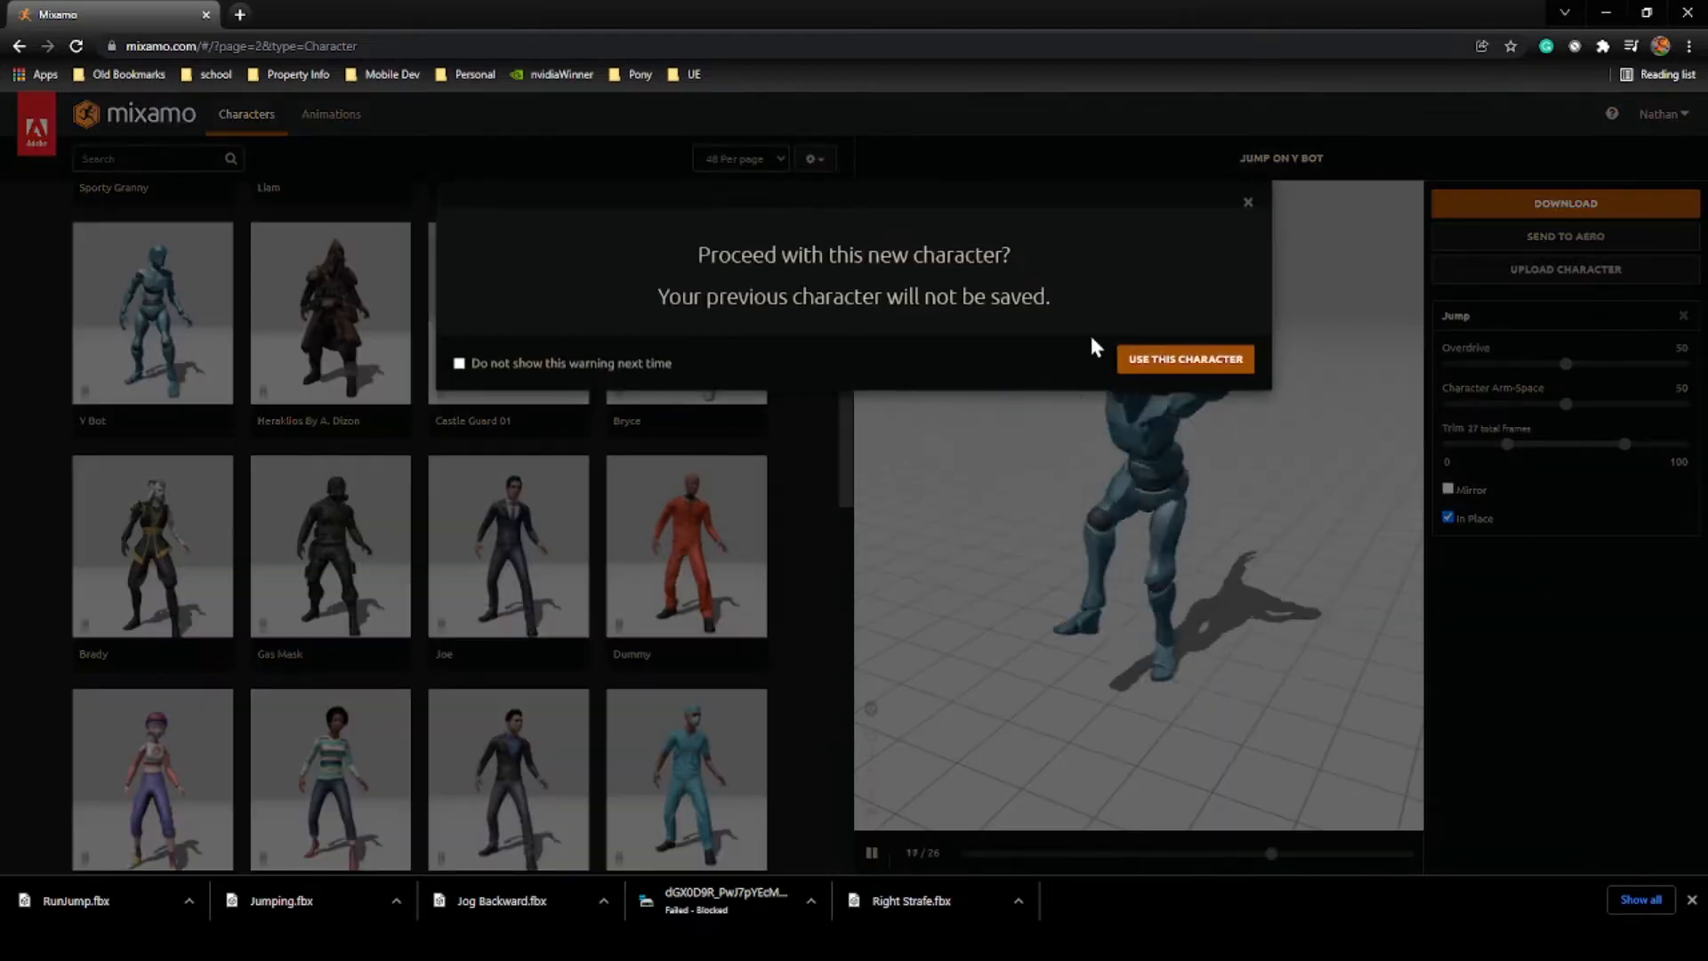
click(1138, 345)
click(325, 121)
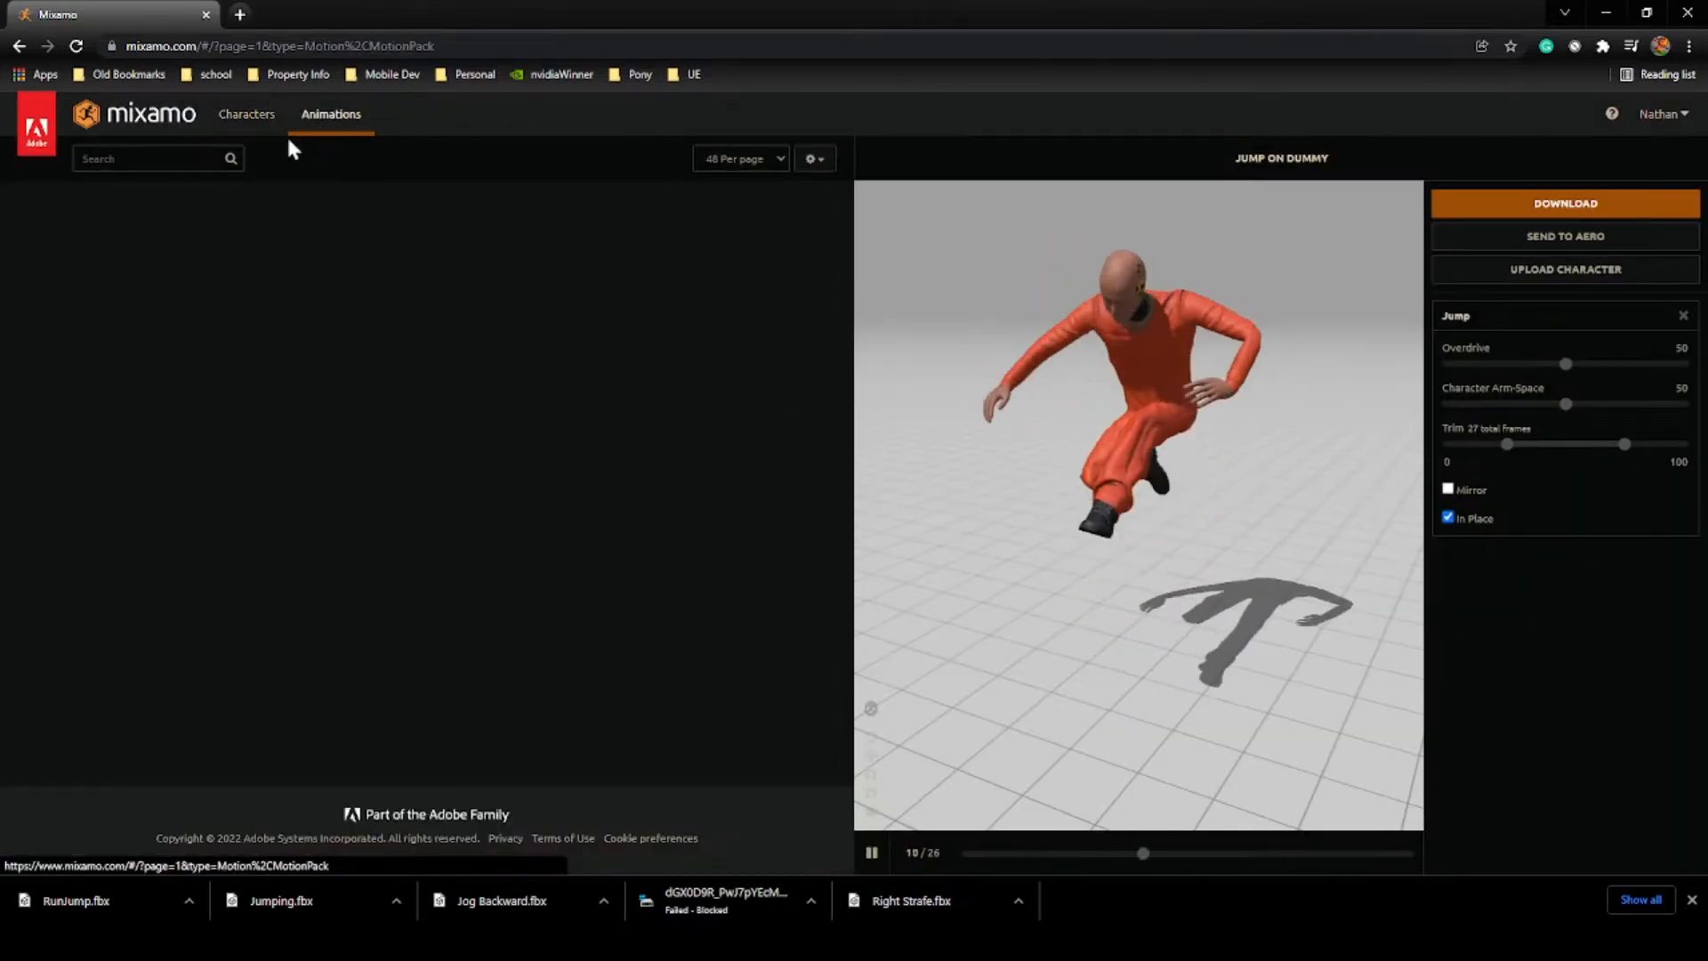
click(124, 159)
text(t)
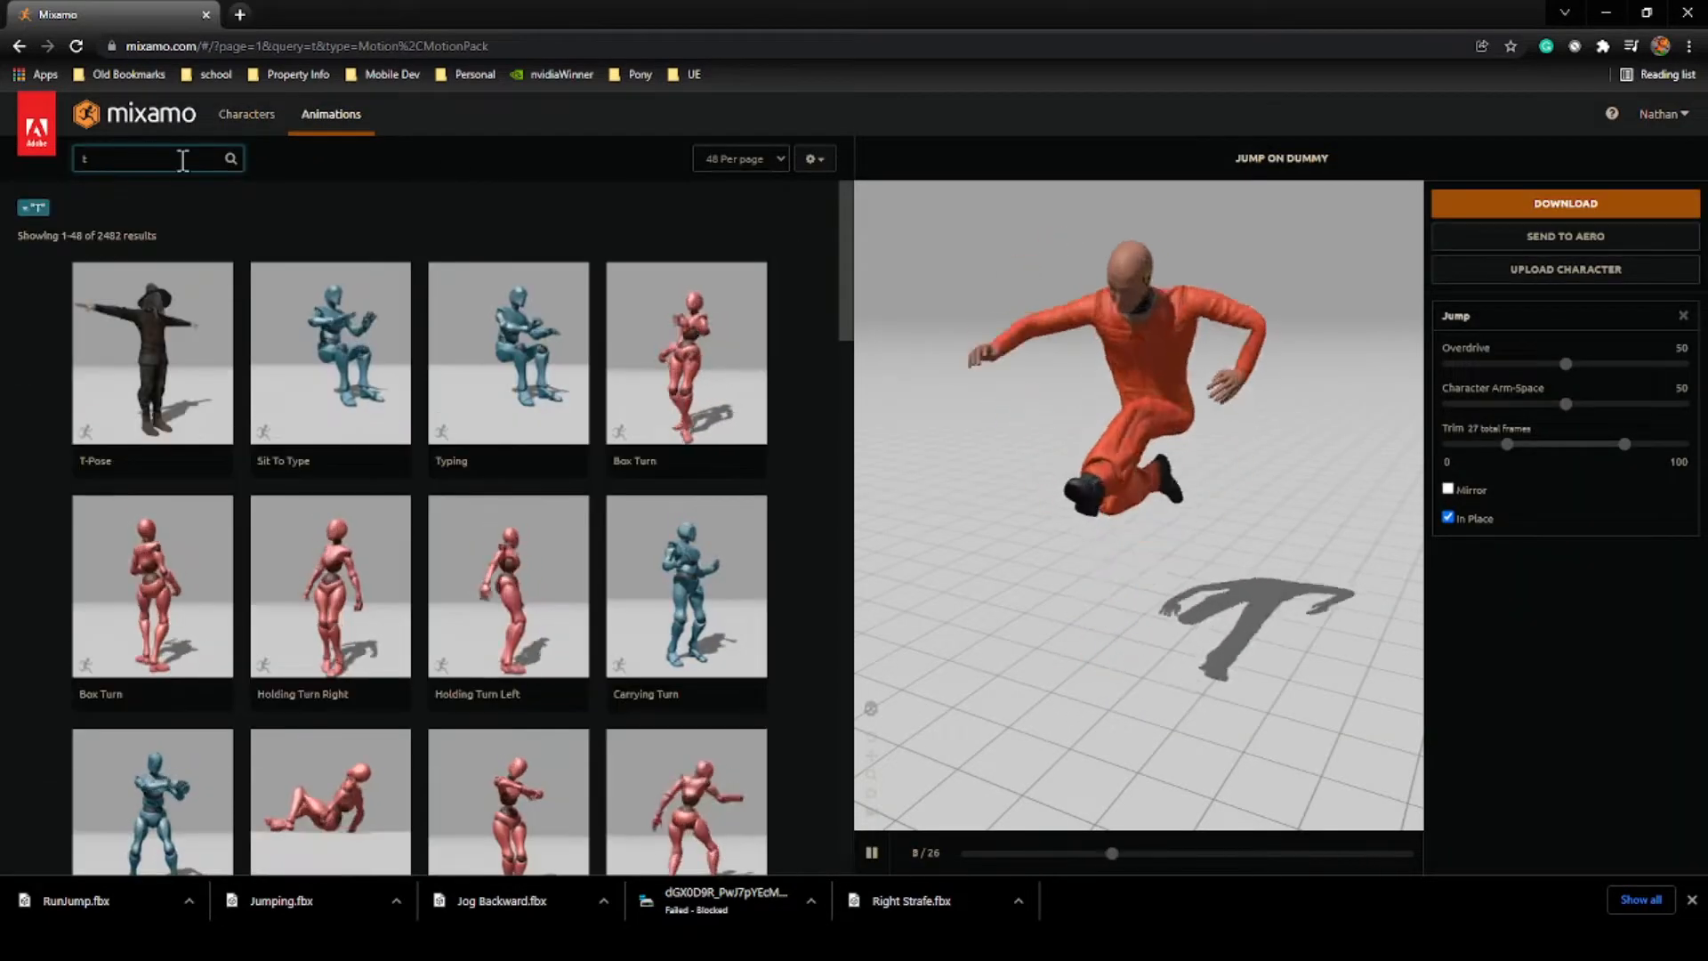
click(129, 303)
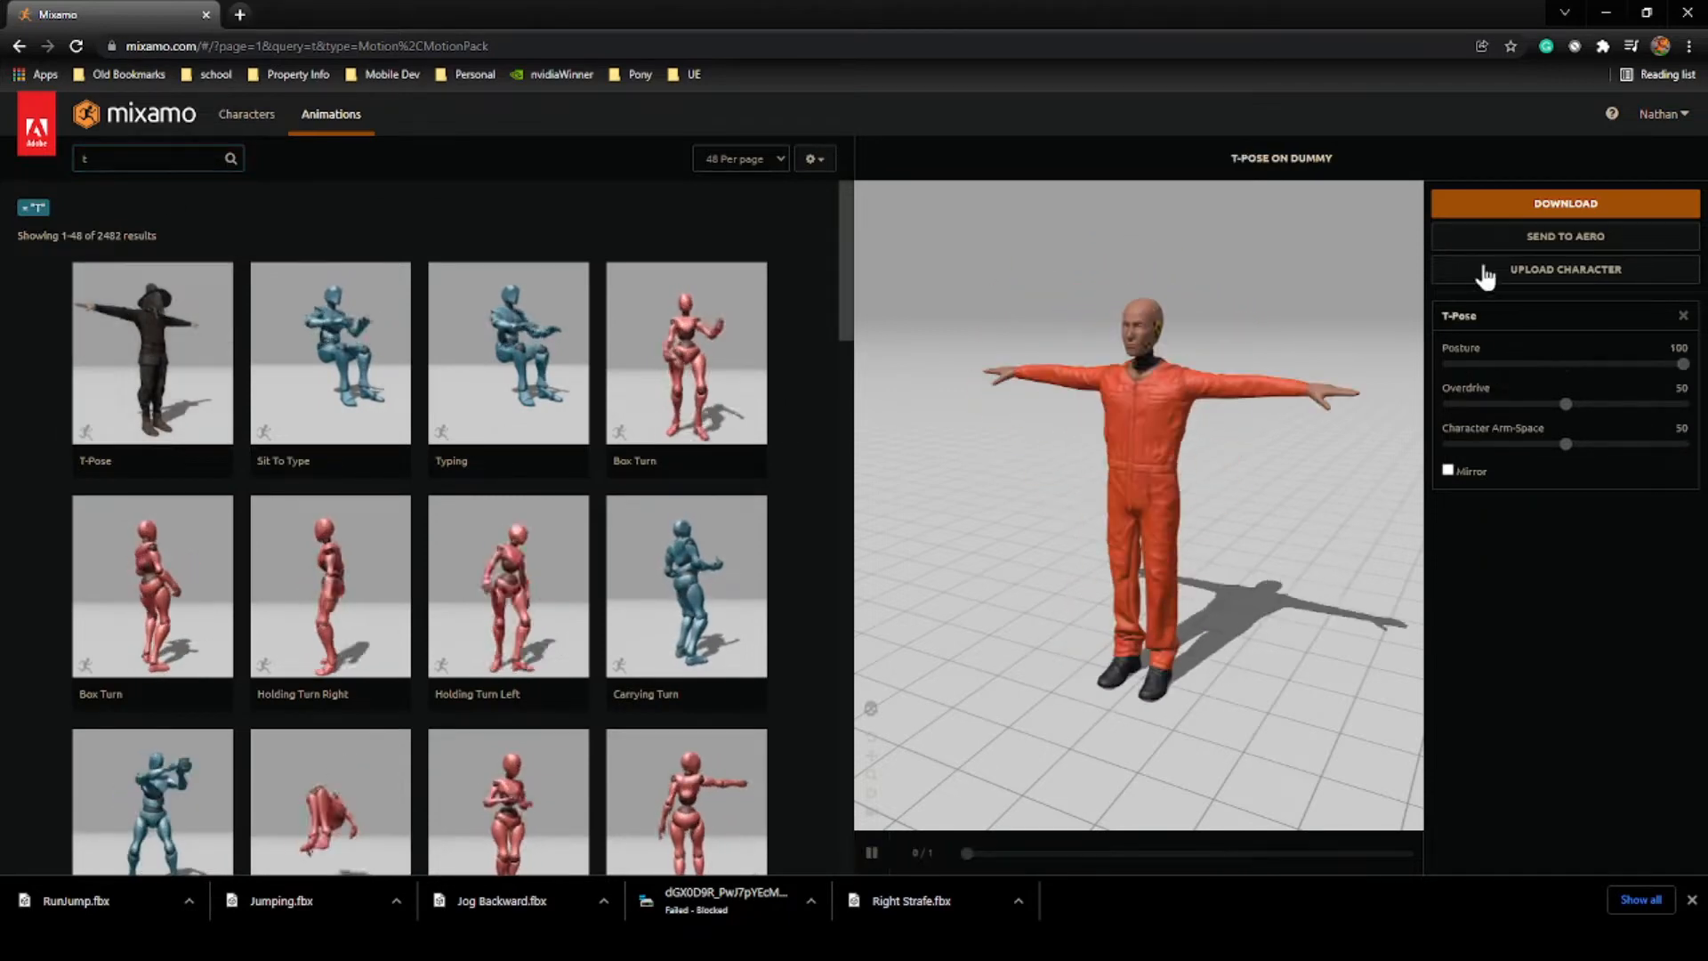
- Download the T-posed character and save it as Dummy.fbx in the Mixamo folder
click(1504, 218)
click(1104, 411)
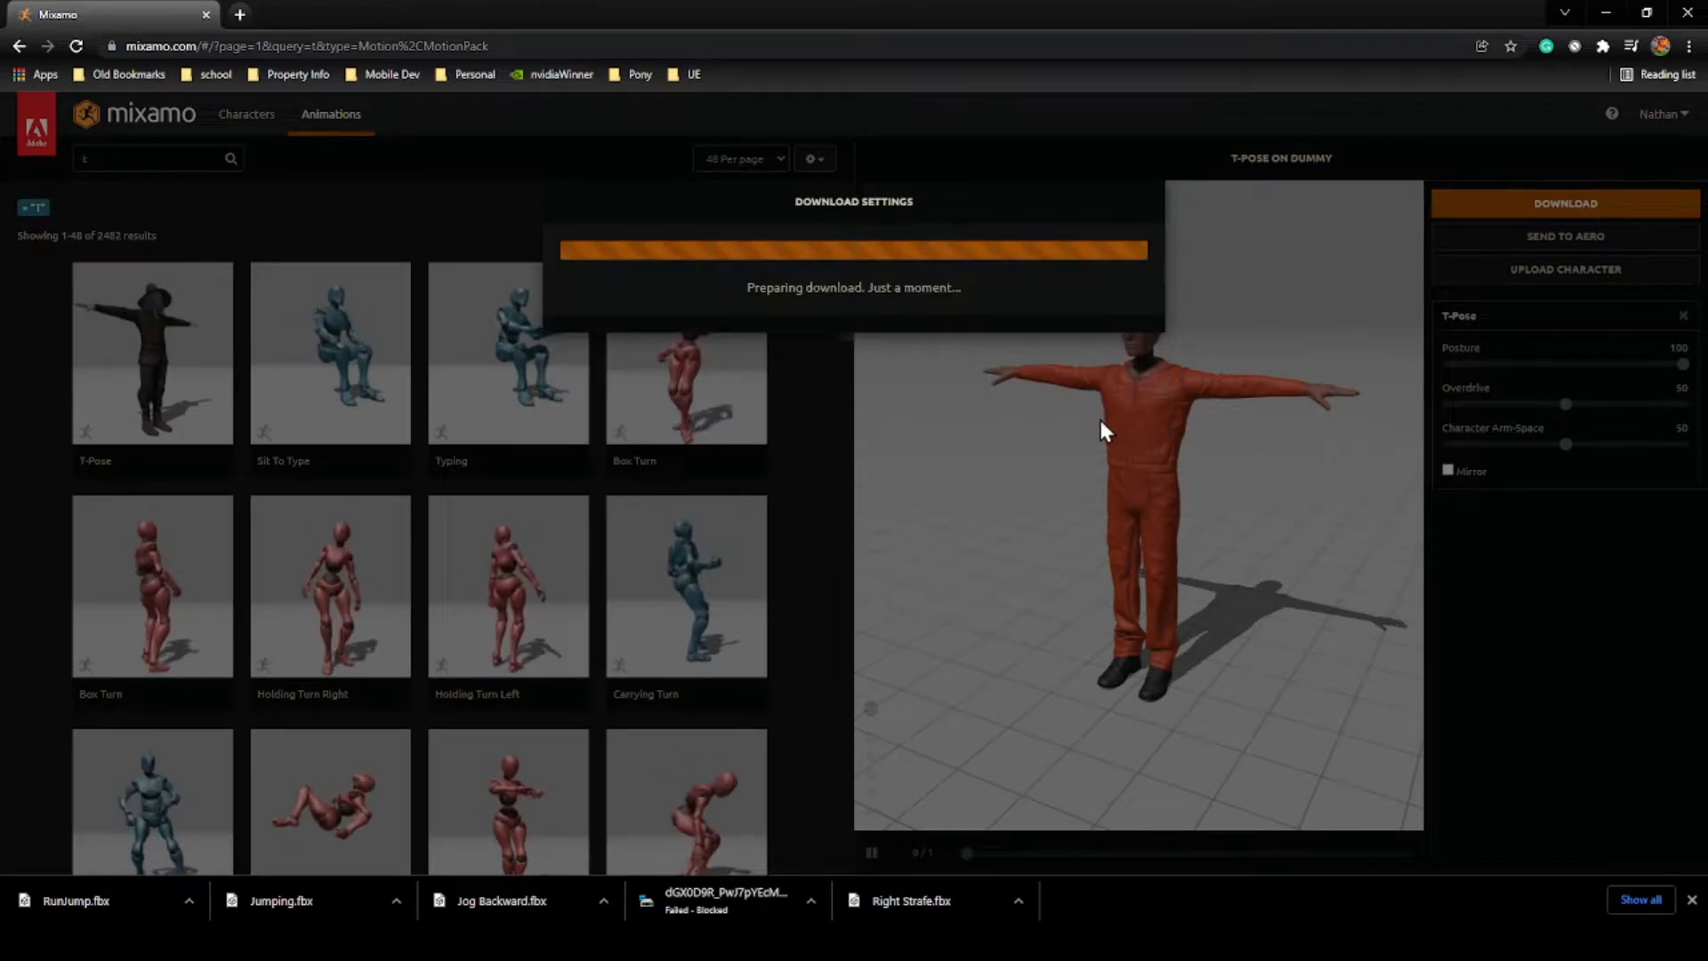
double_click(216, 178)
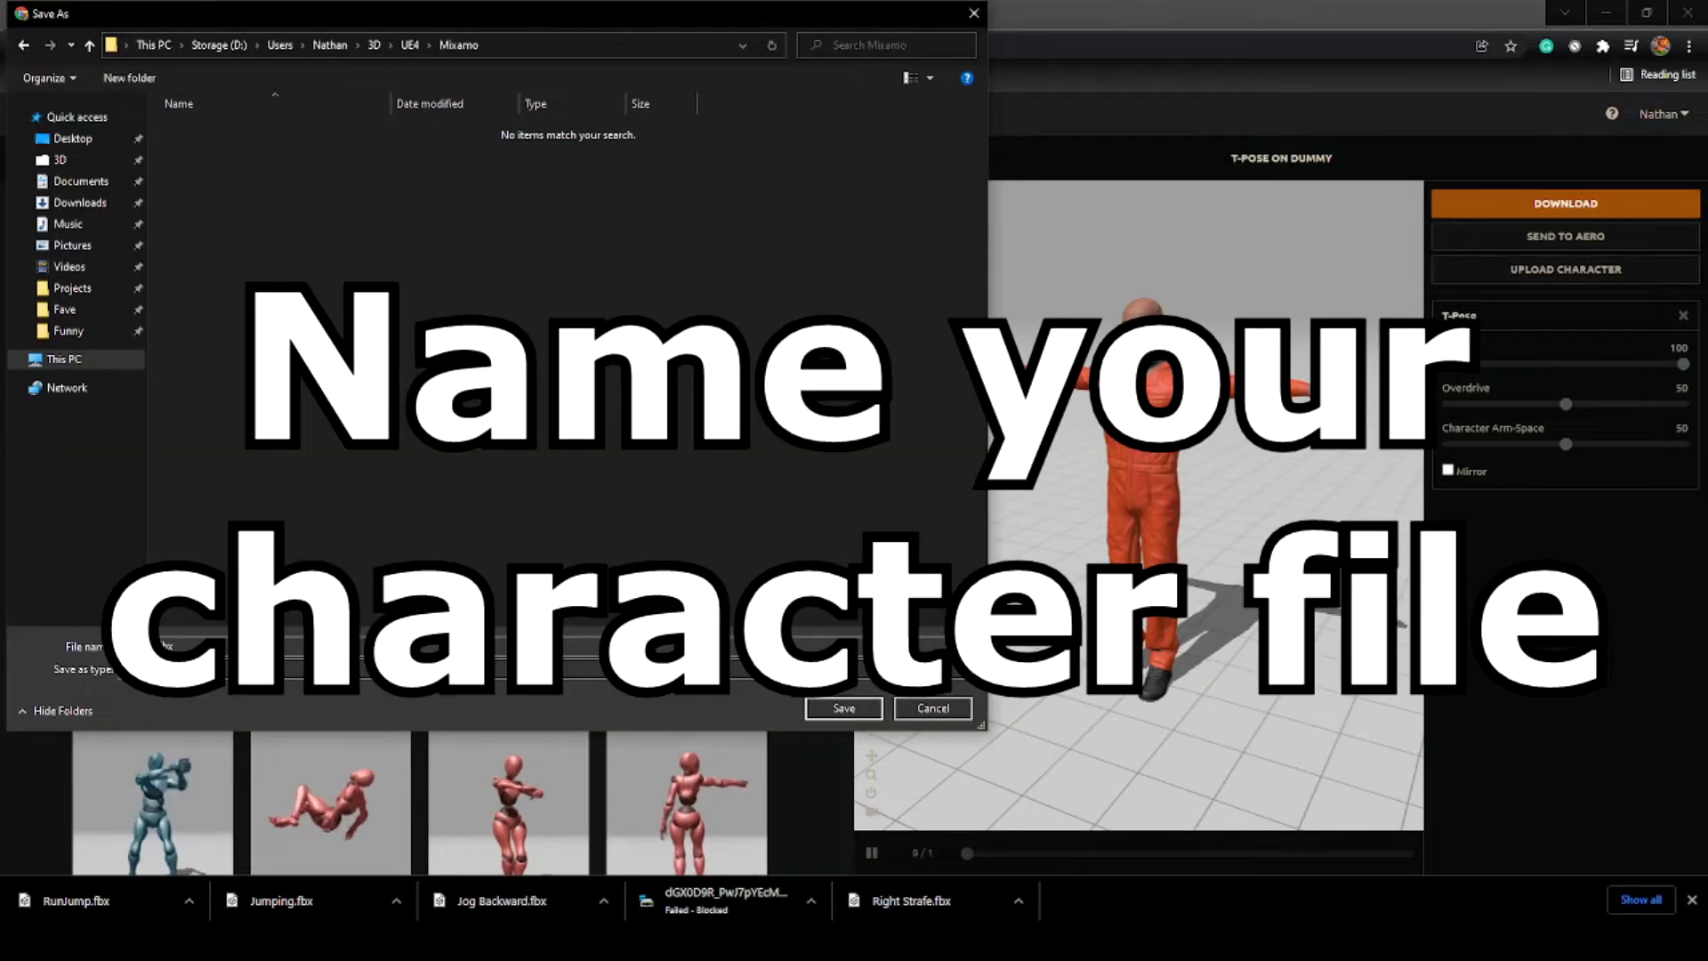
click(836, 709)
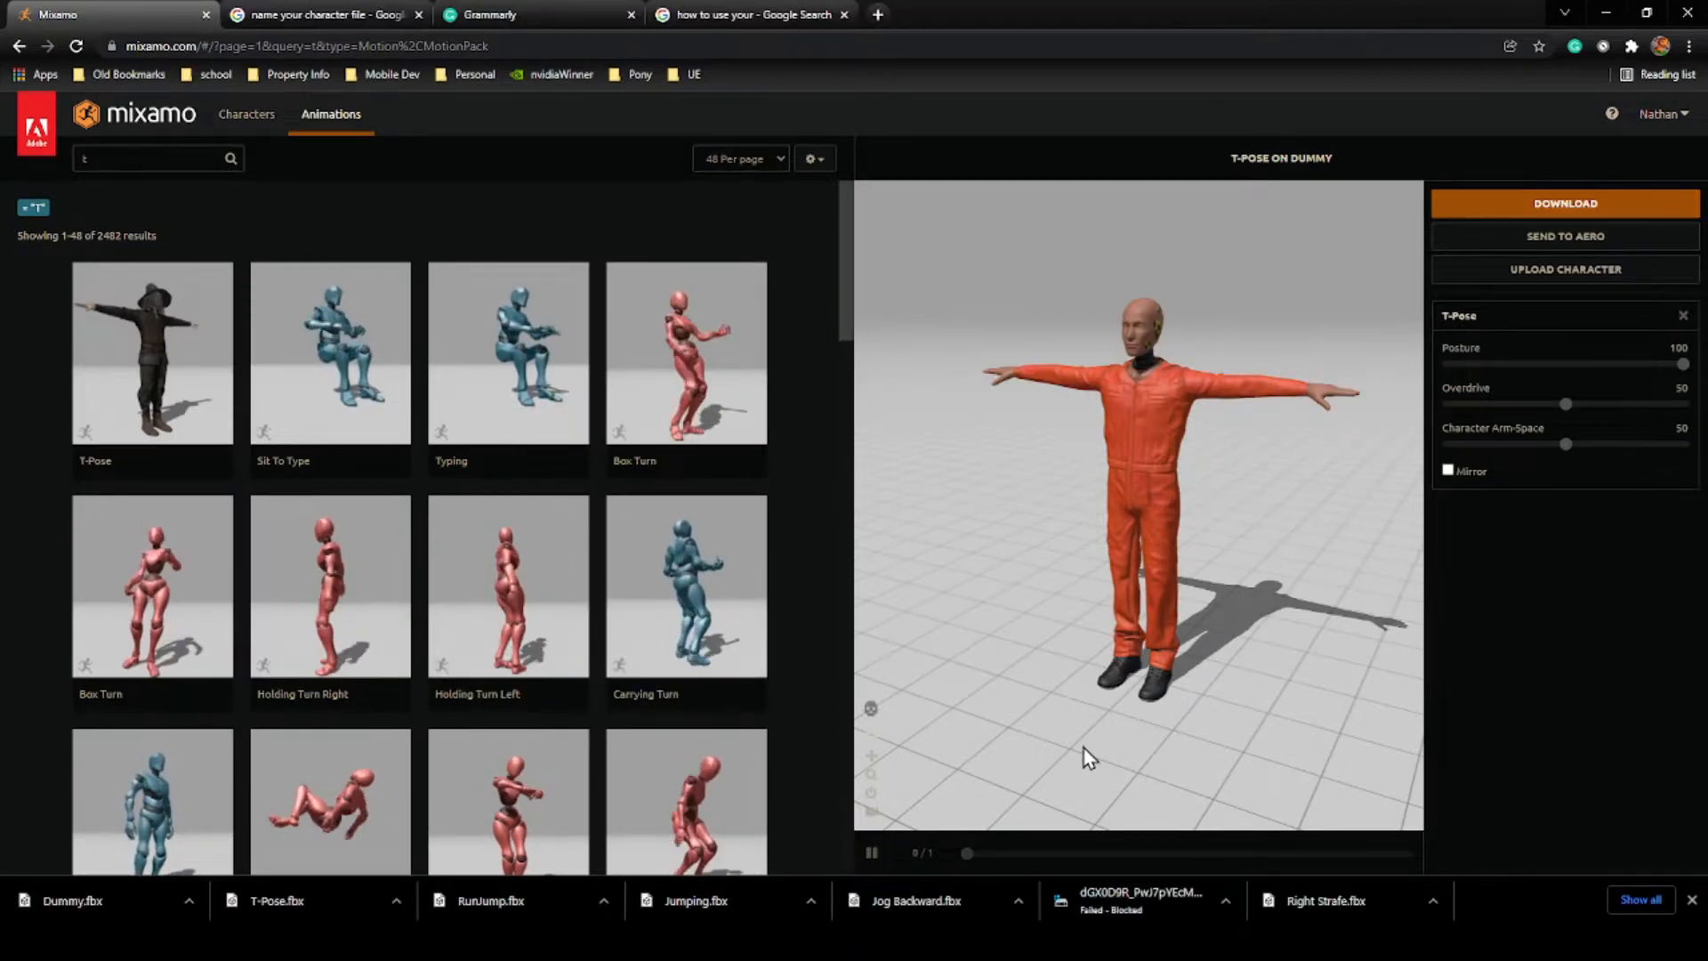
- Switch to Cinema 4D, open Dummy.fbx with the default FBX import settings and select both its mesh and its joint rig
click(948, 943)
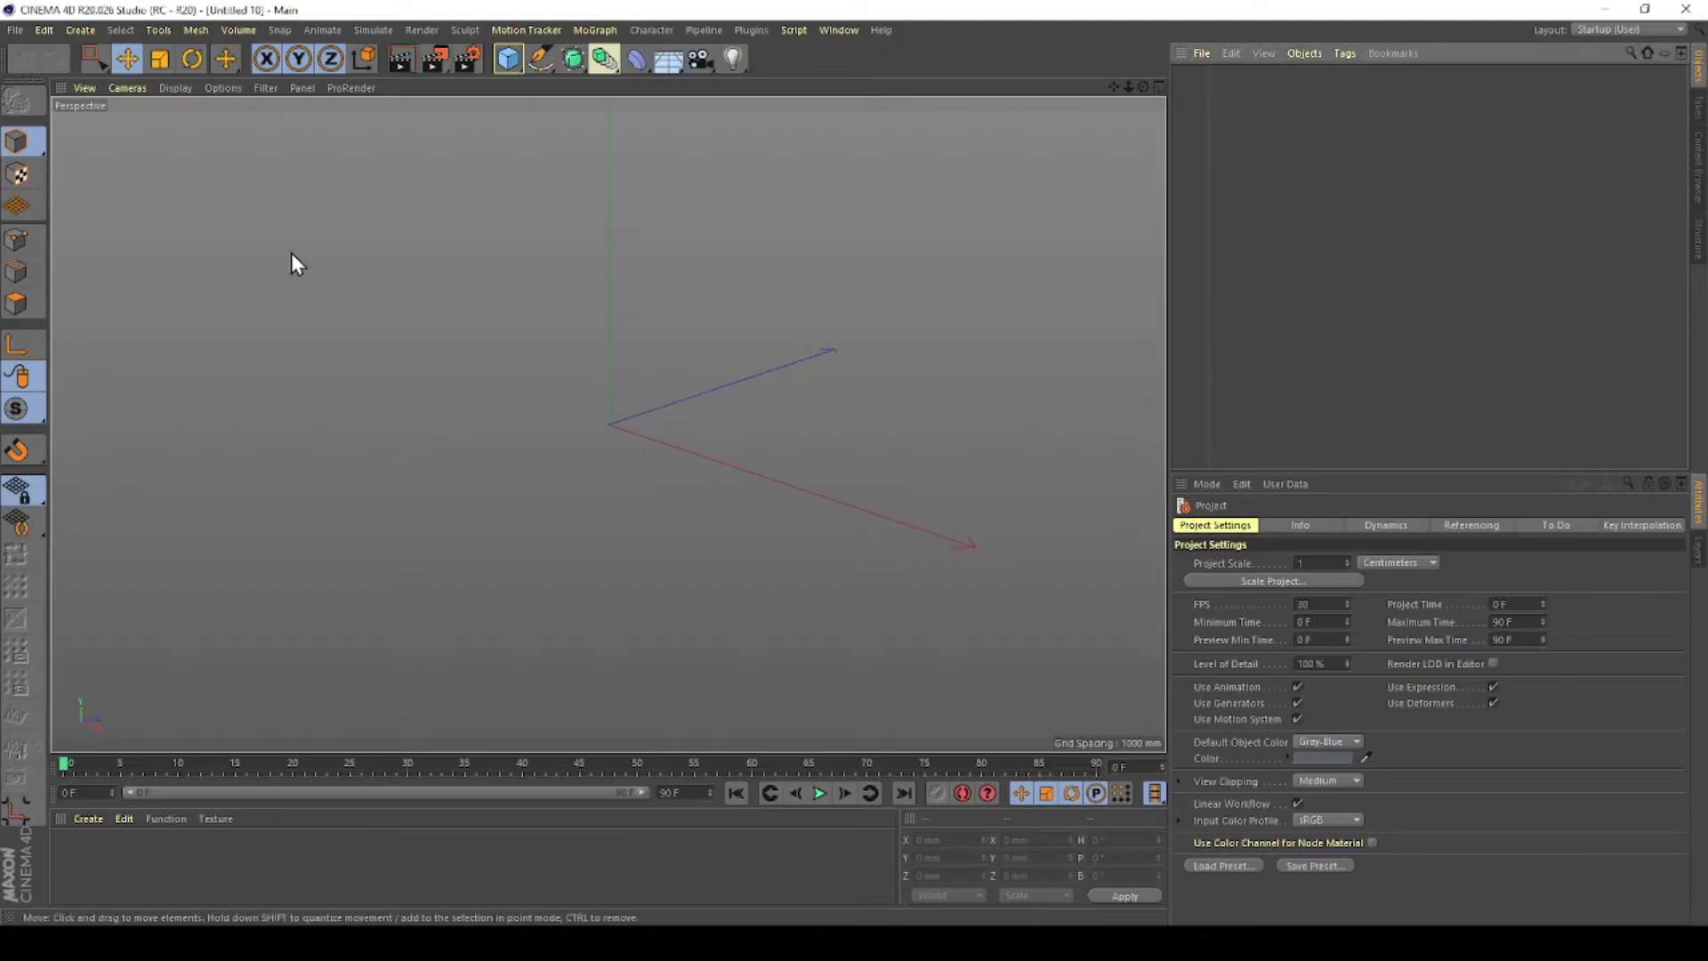
click(18, 29)
click(43, 77)
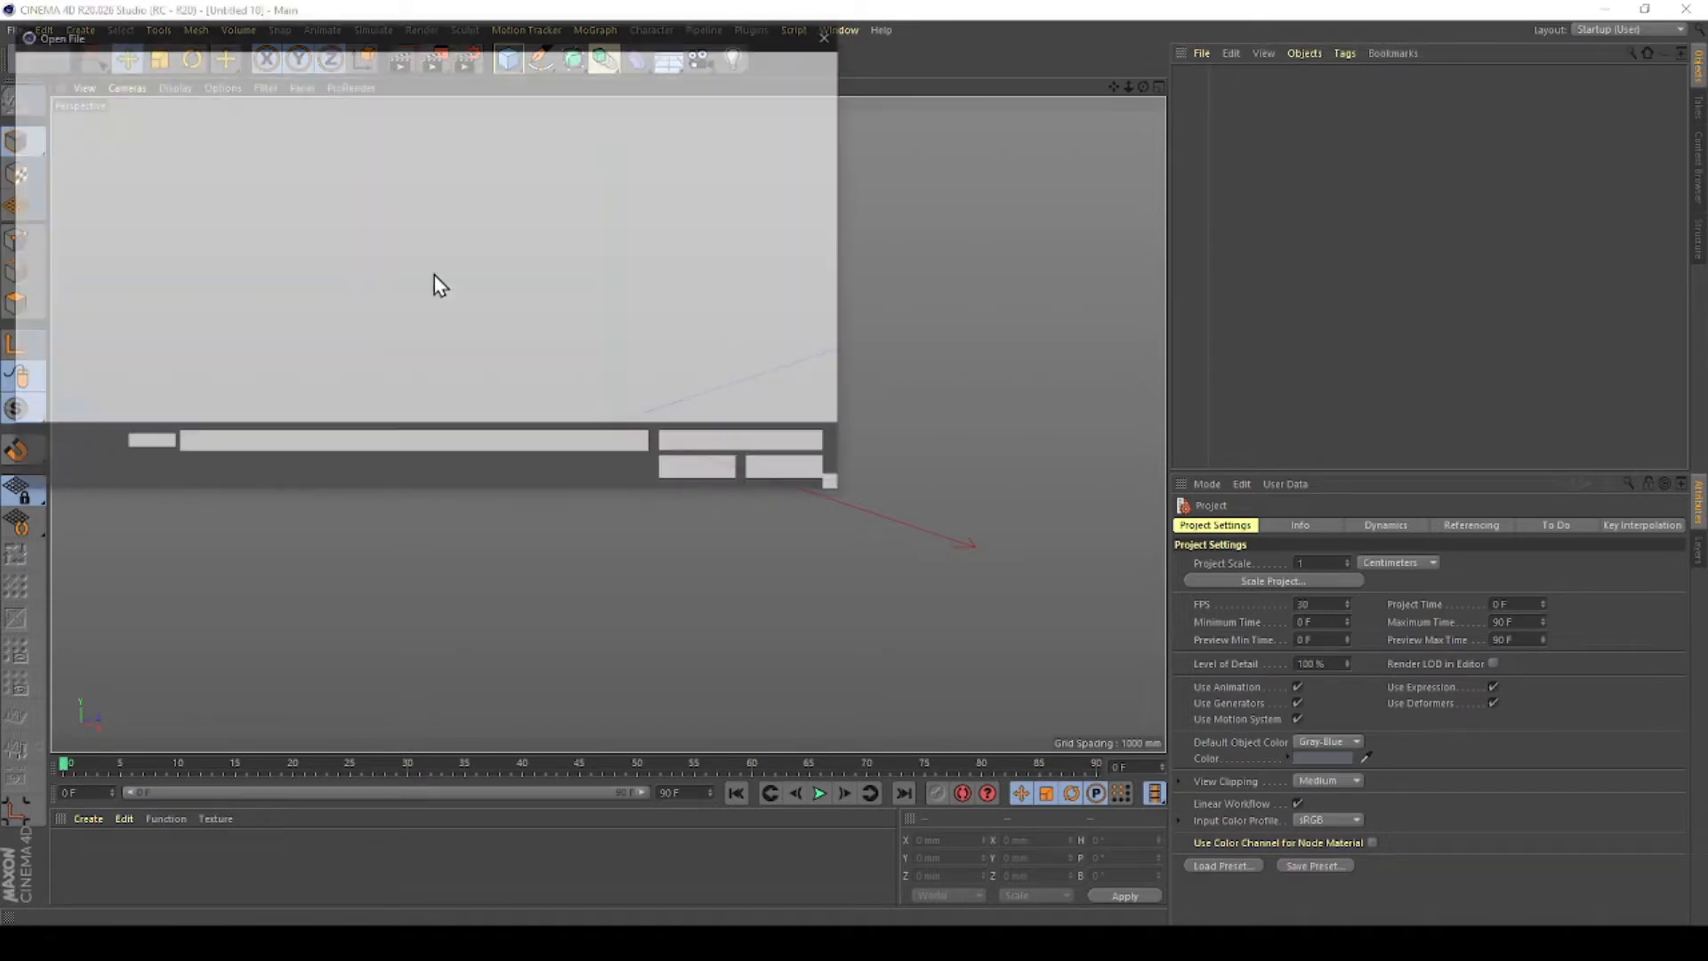
click(212, 189)
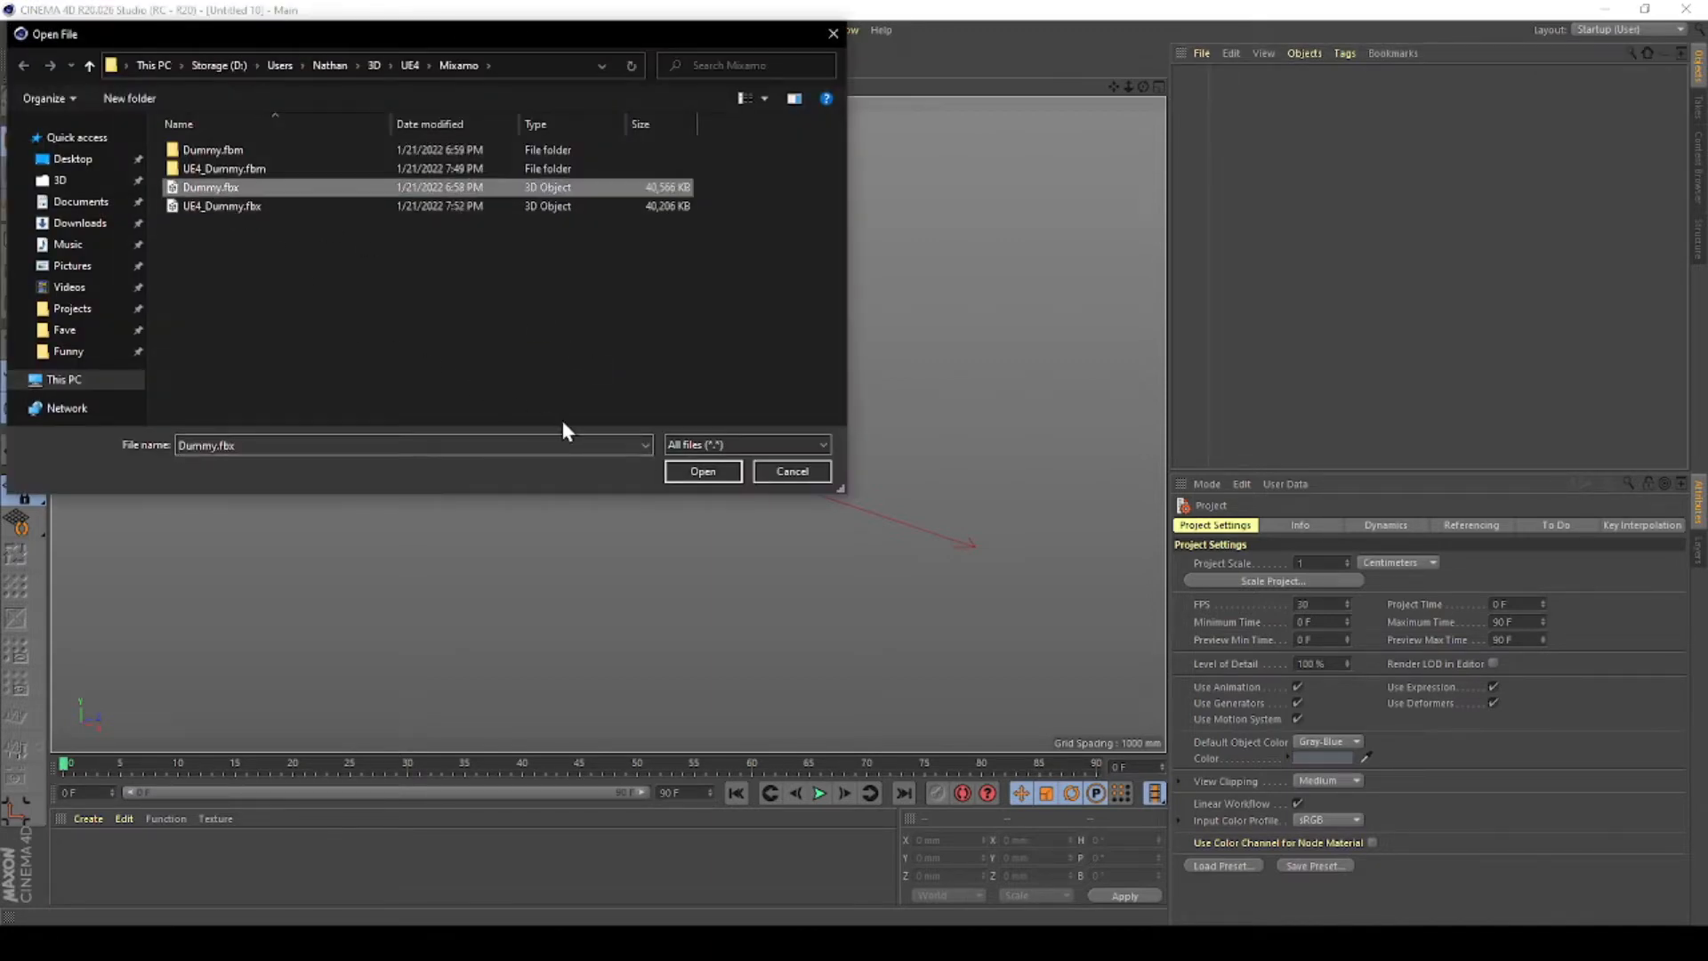
click(702, 472)
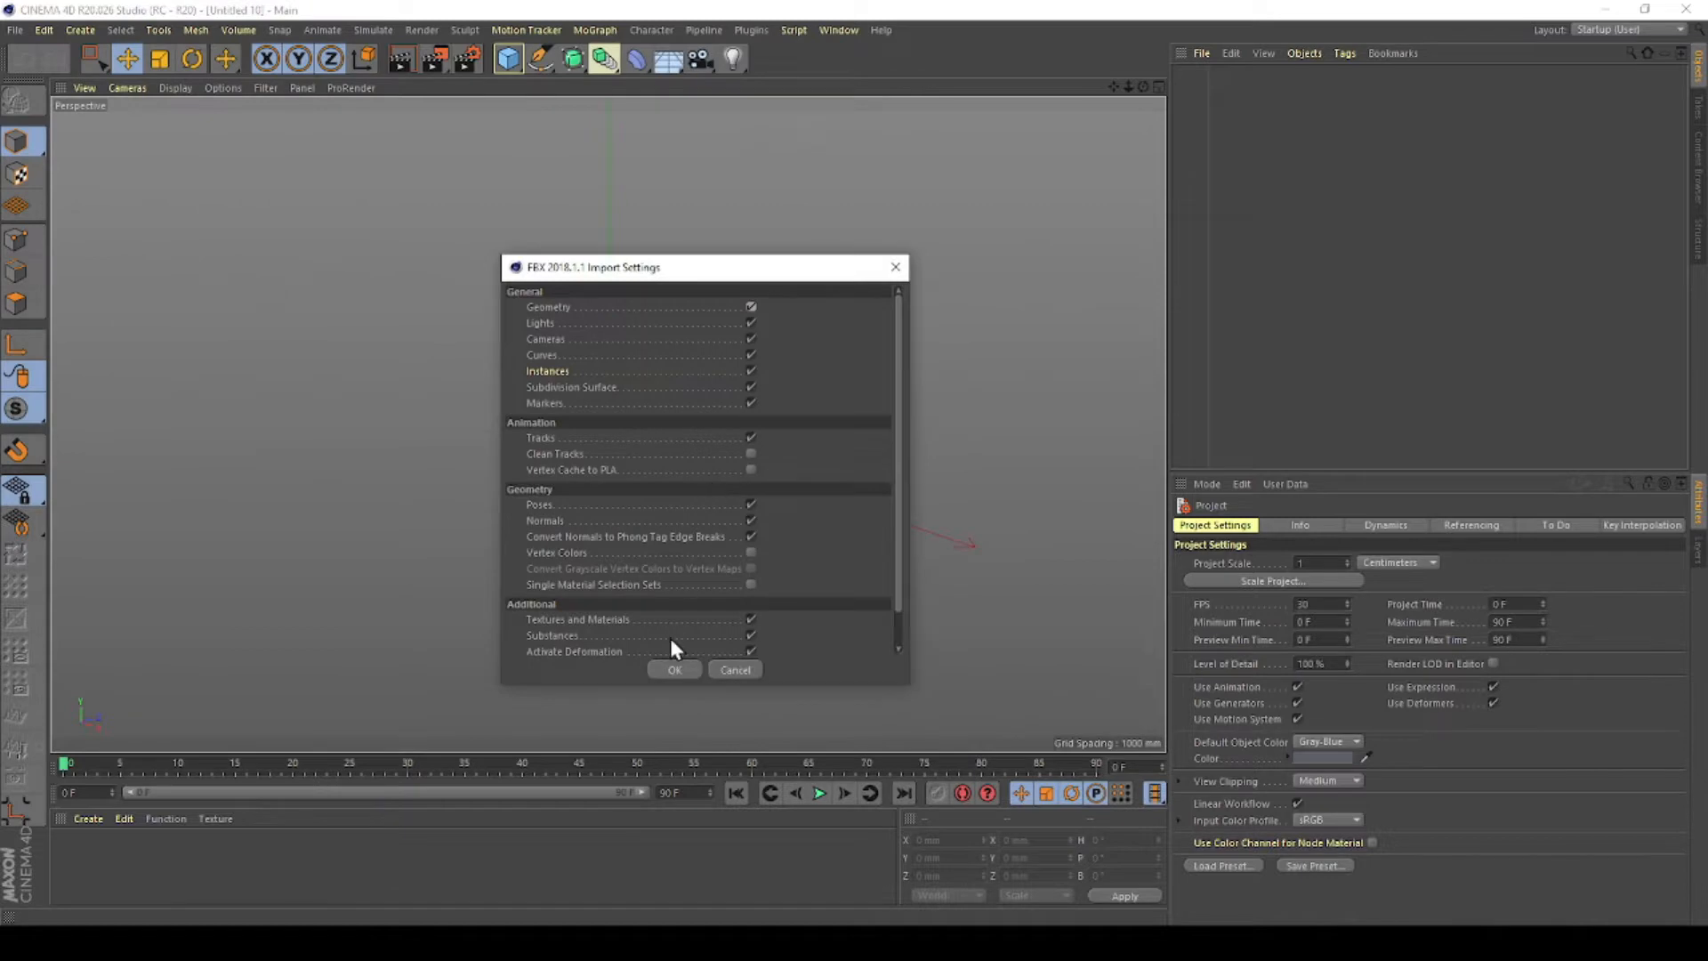
click(674, 667)
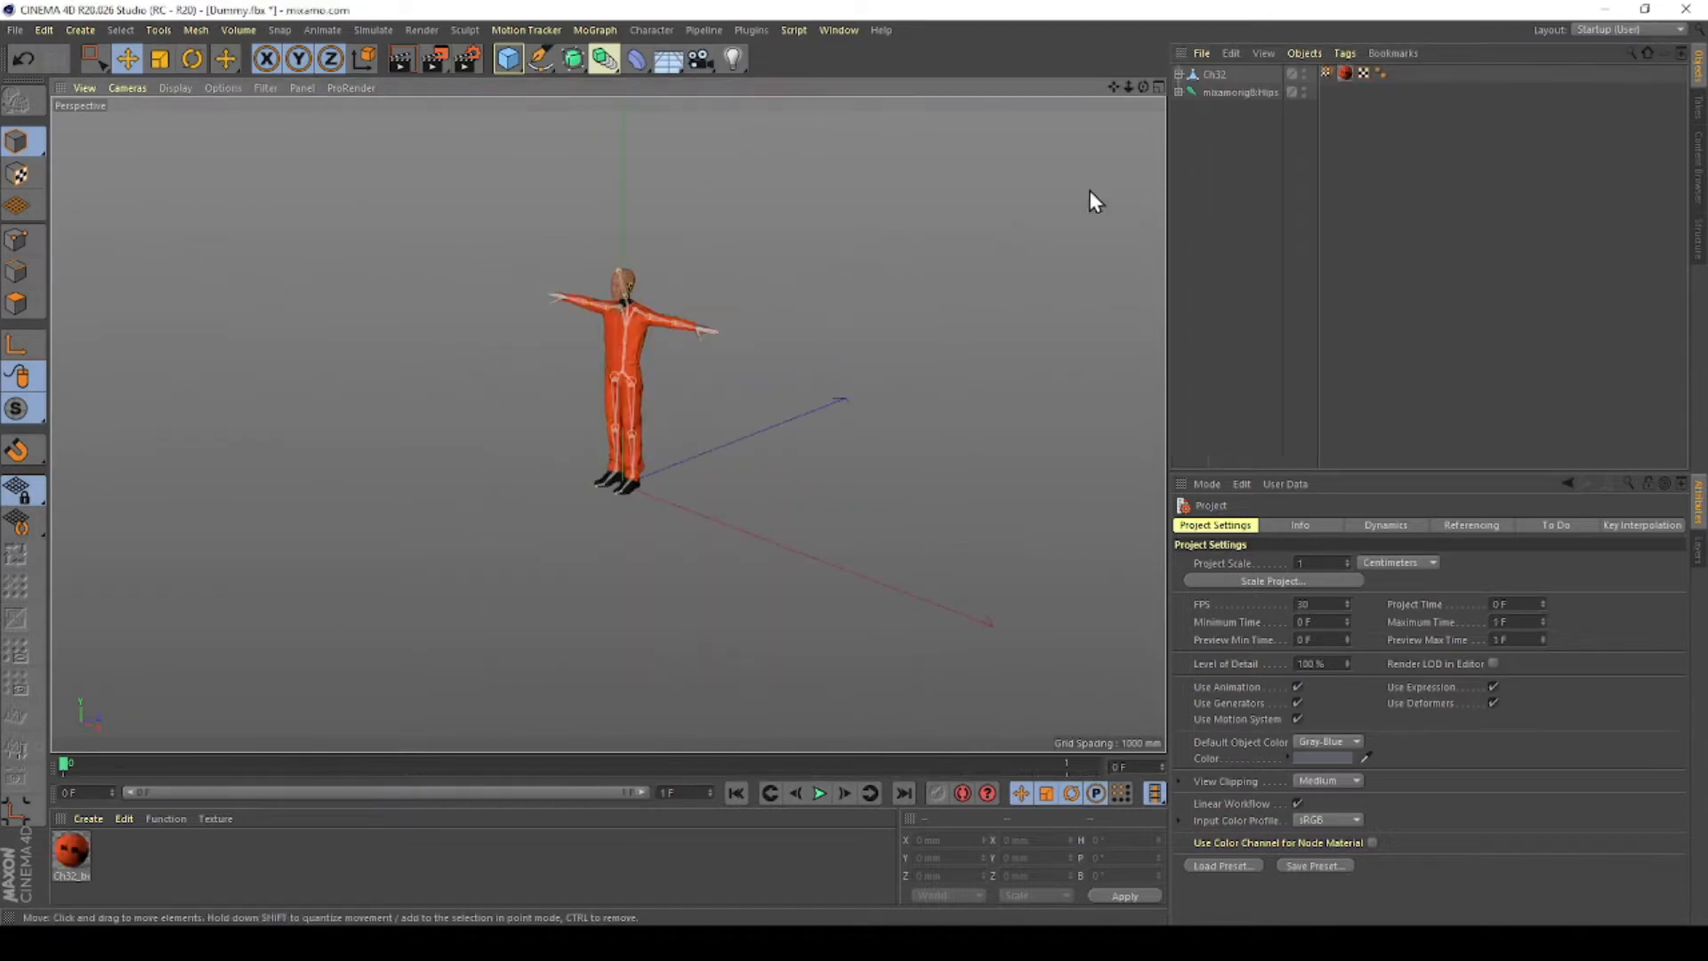
drag(1191, 139, 1232, 69)
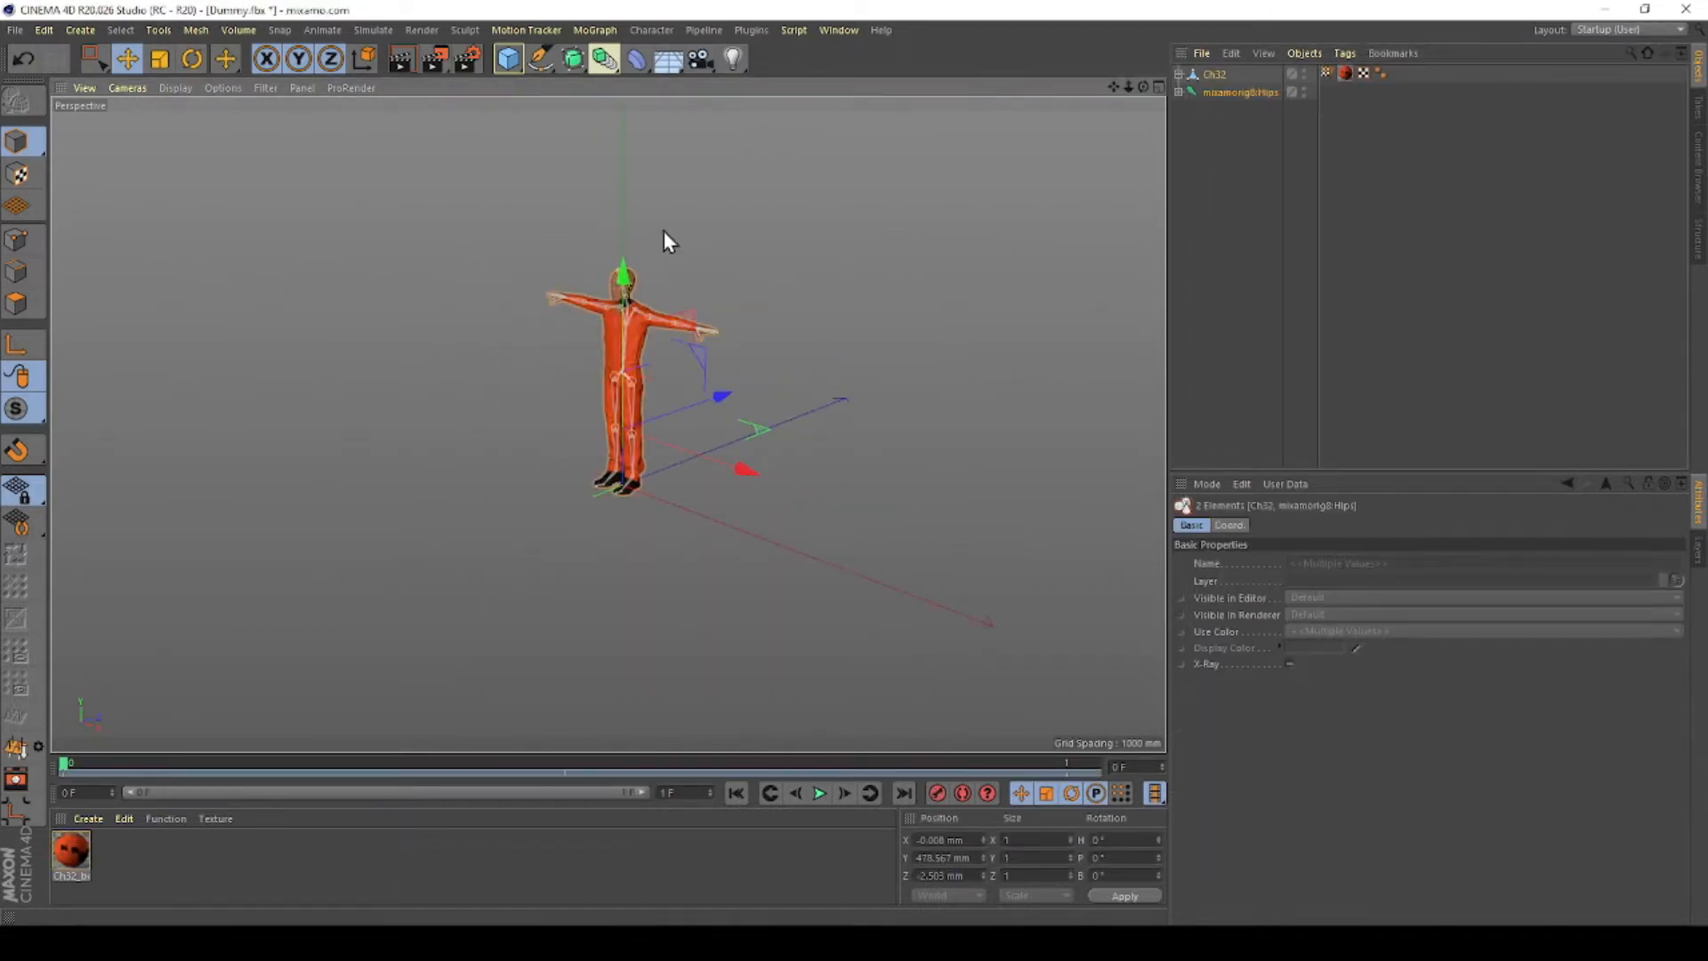
- Inspect the color channel and texture of the character's Ch32_body material
double_click(75, 851)
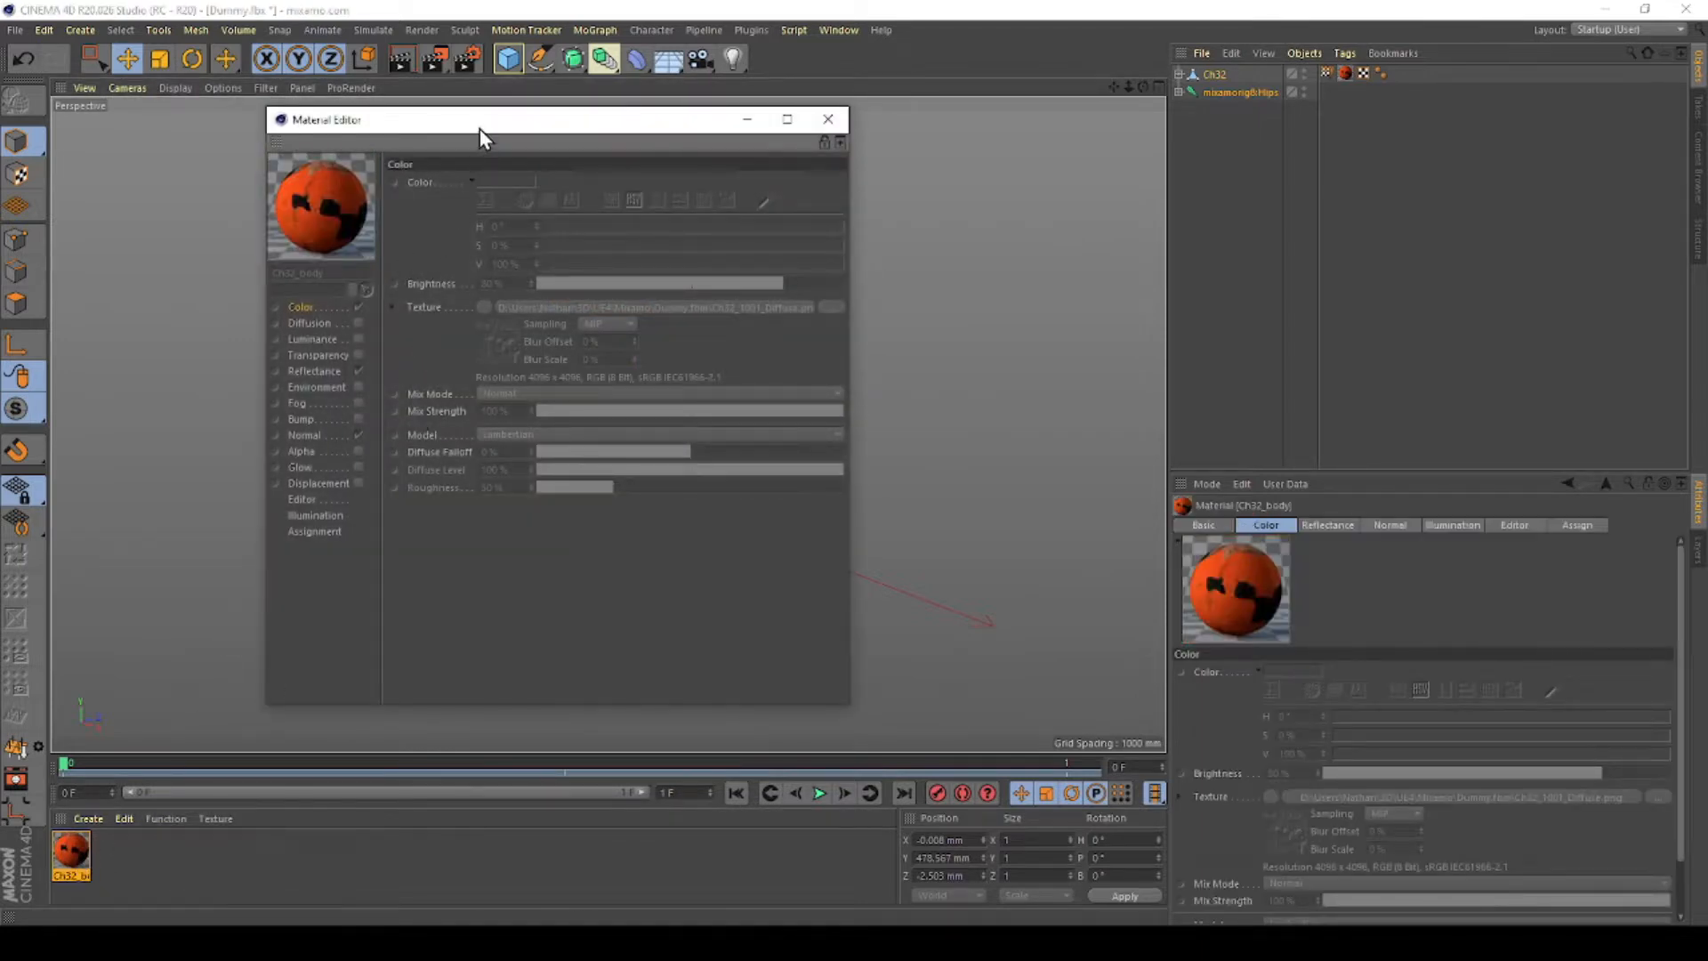
drag(482, 130, 1012, 171)
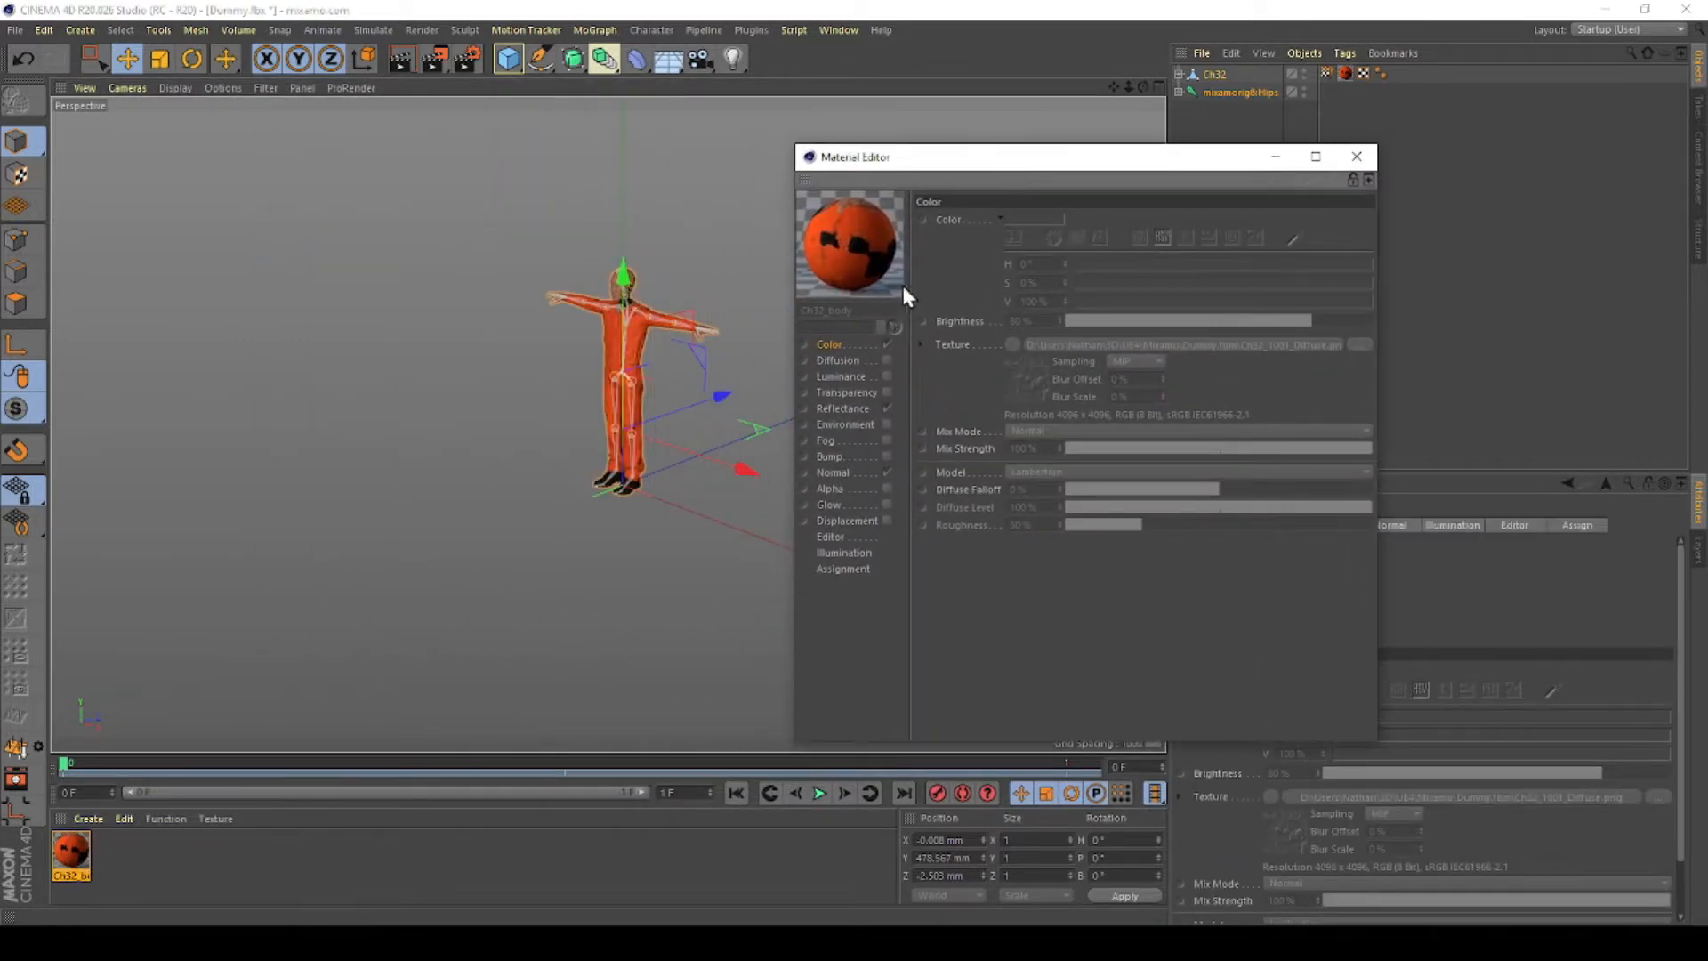
click(1358, 158)
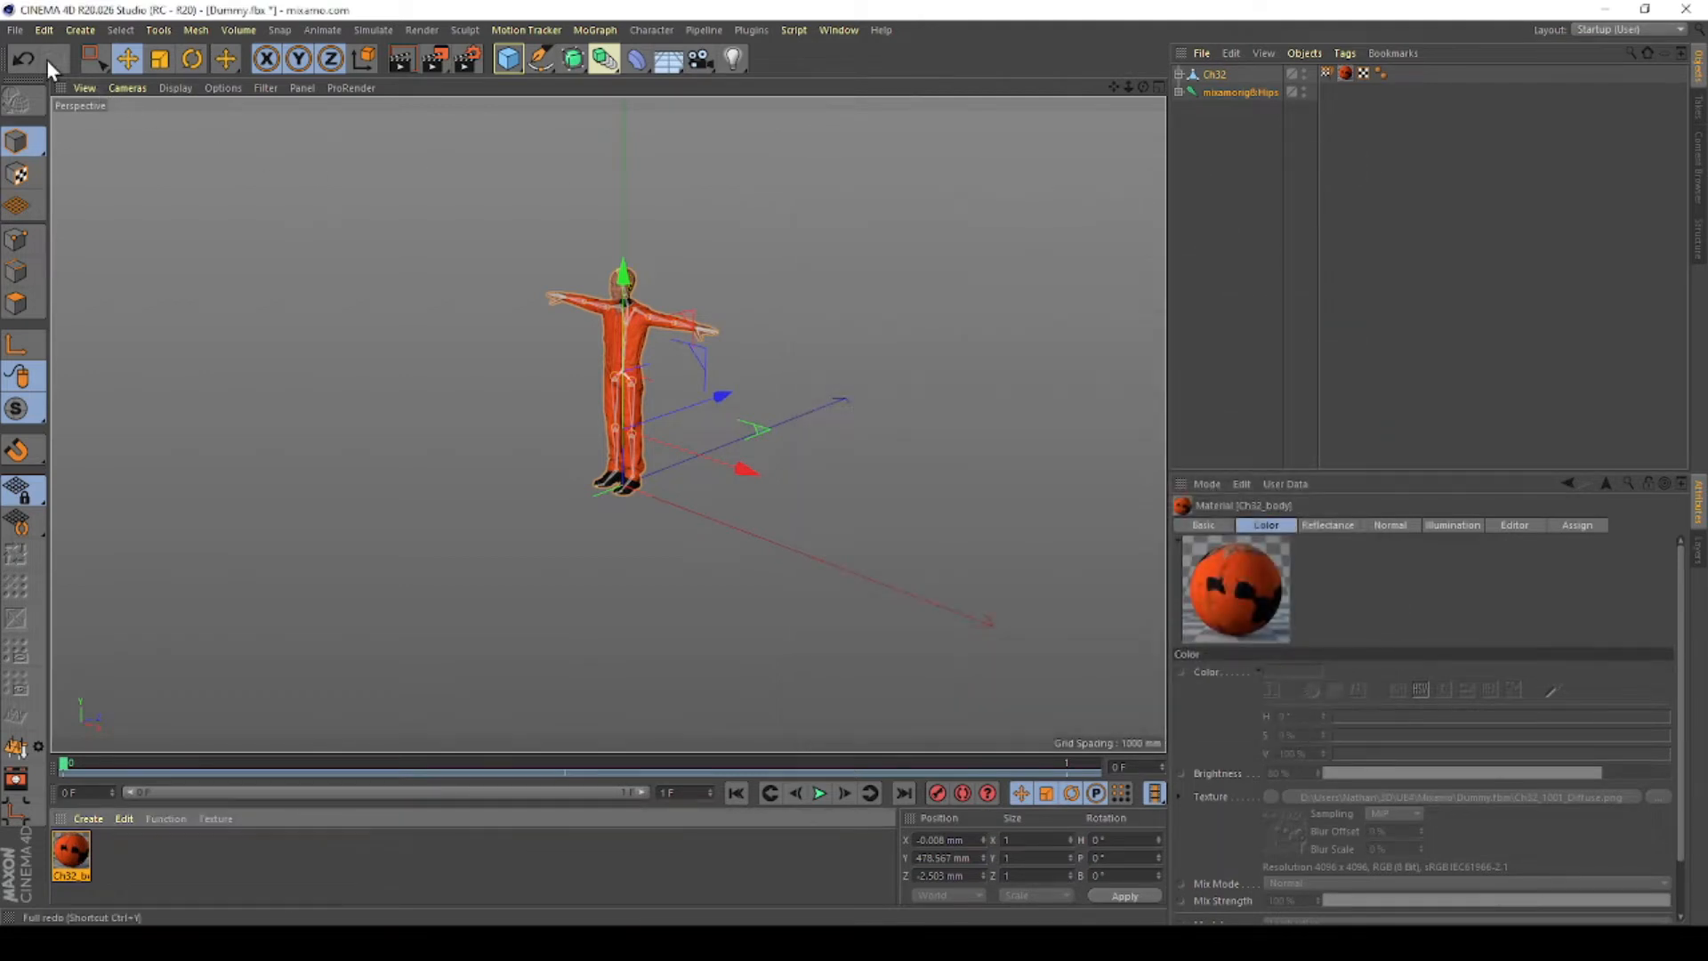
- Create a new project and paste the copied character mesh and rig into it
click(15, 30)
click(25, 49)
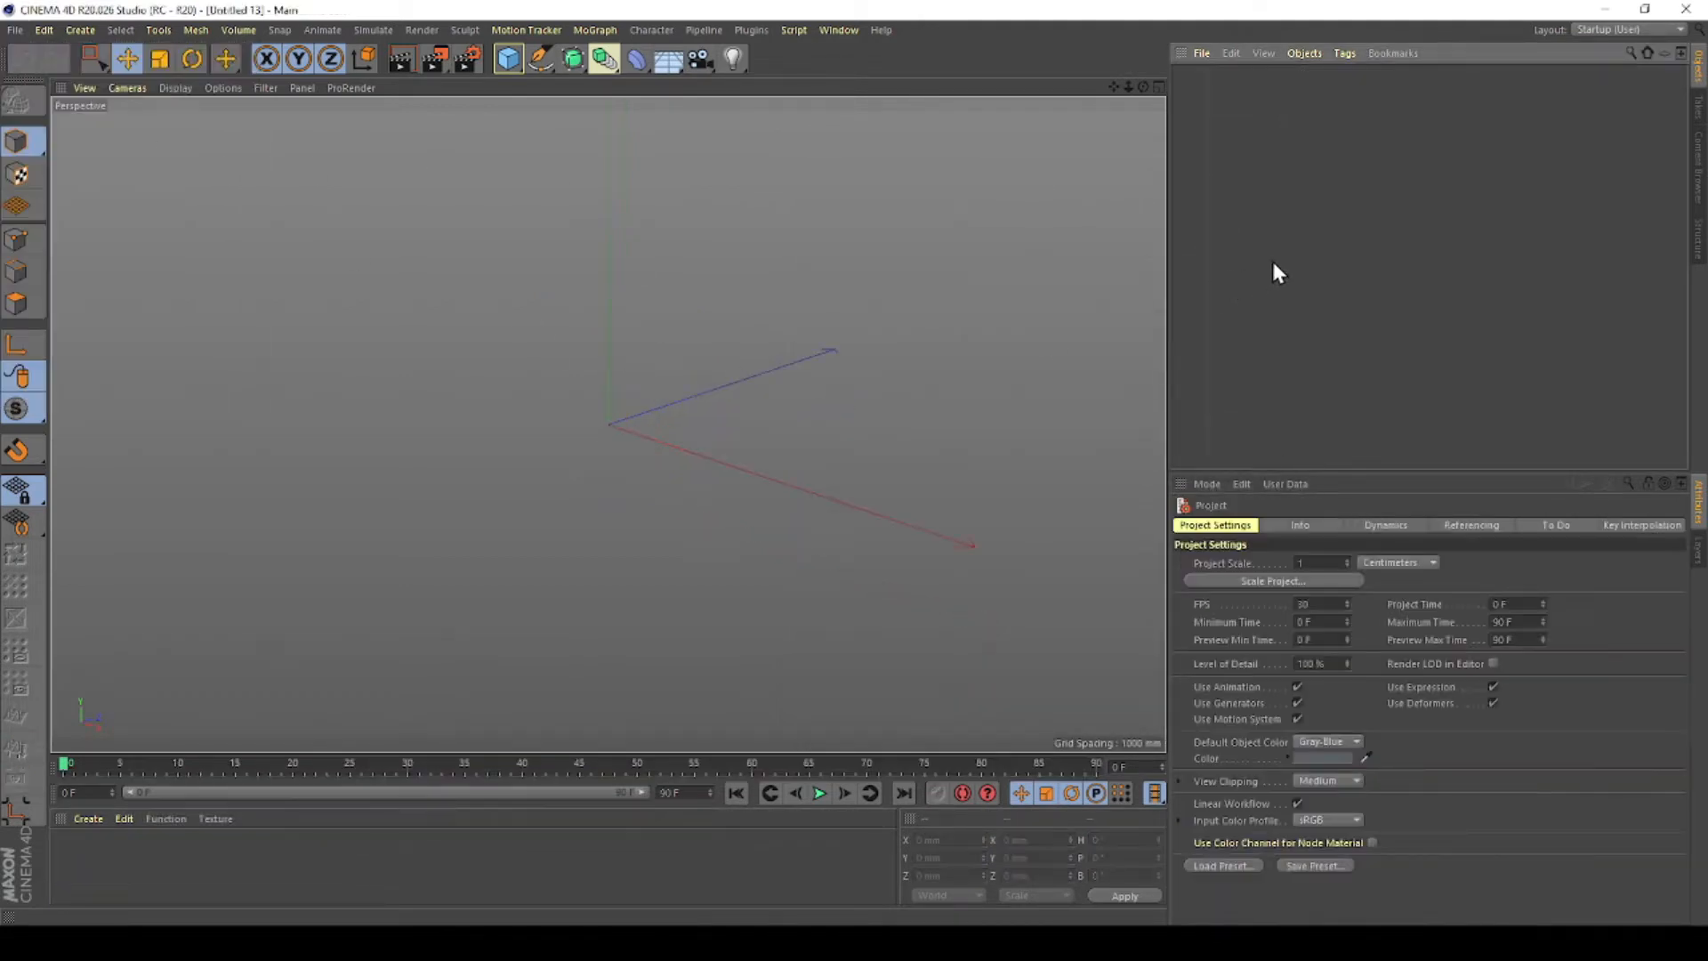
key(ctrl+v)
alt+middle_drag(542, 258, 566, 360)
click(805, 493)
scroll(818, 505, up, 4)
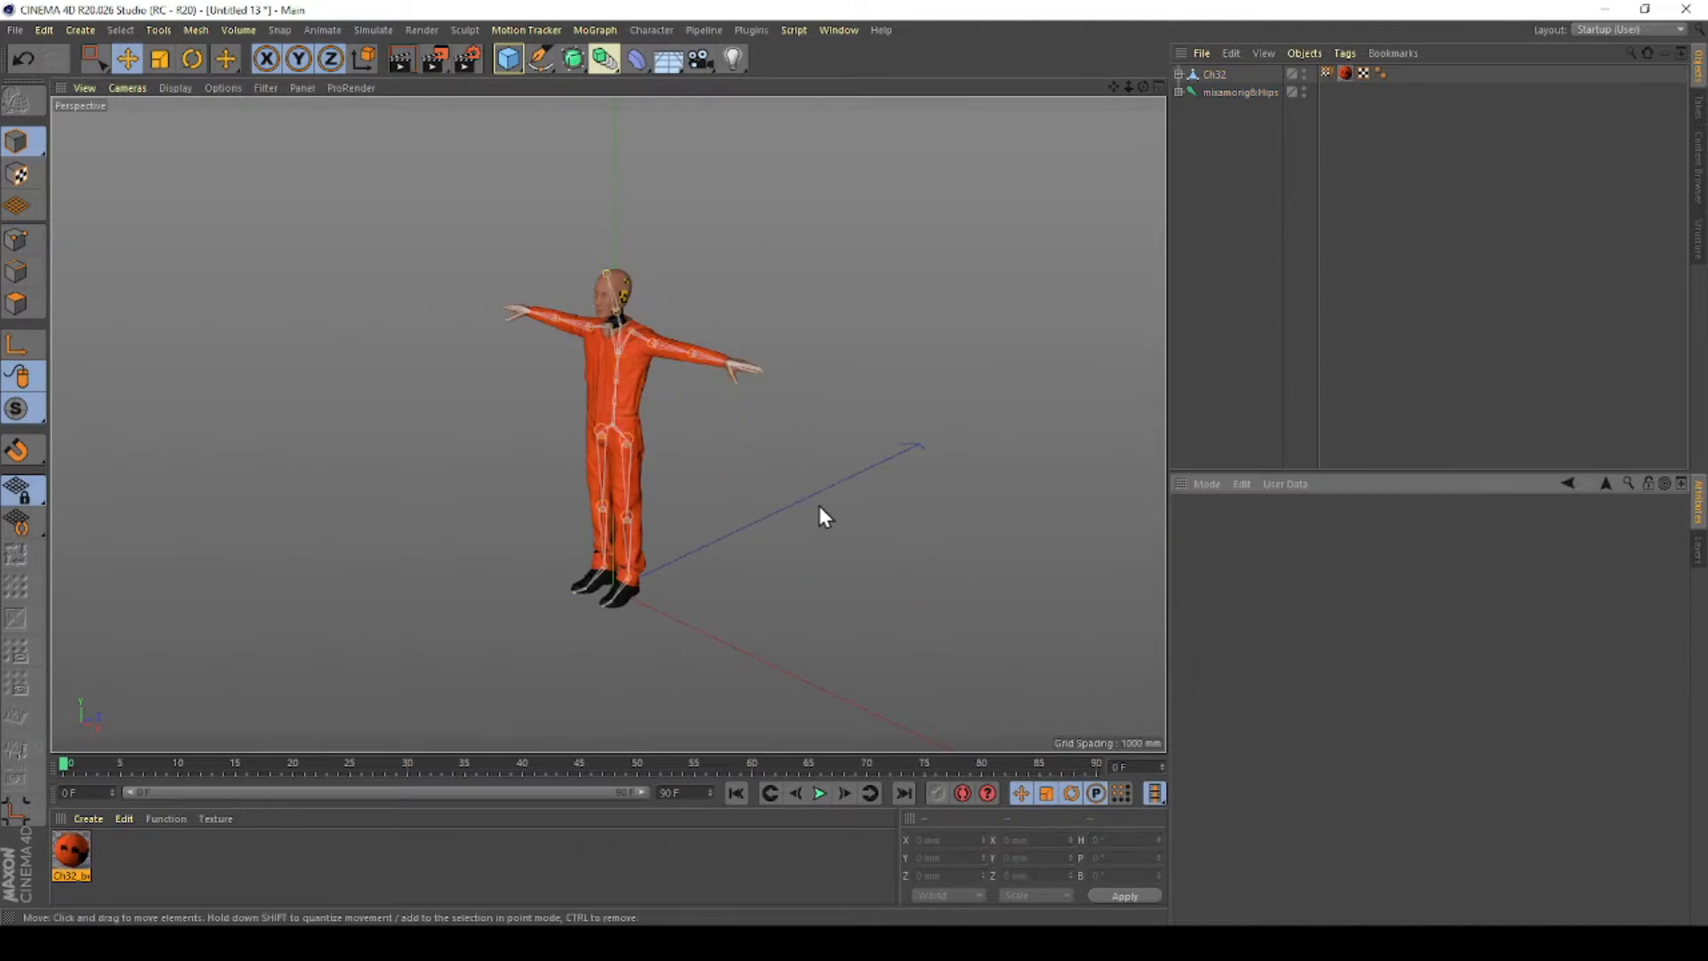
alt+drag(819, 505, 839, 516)
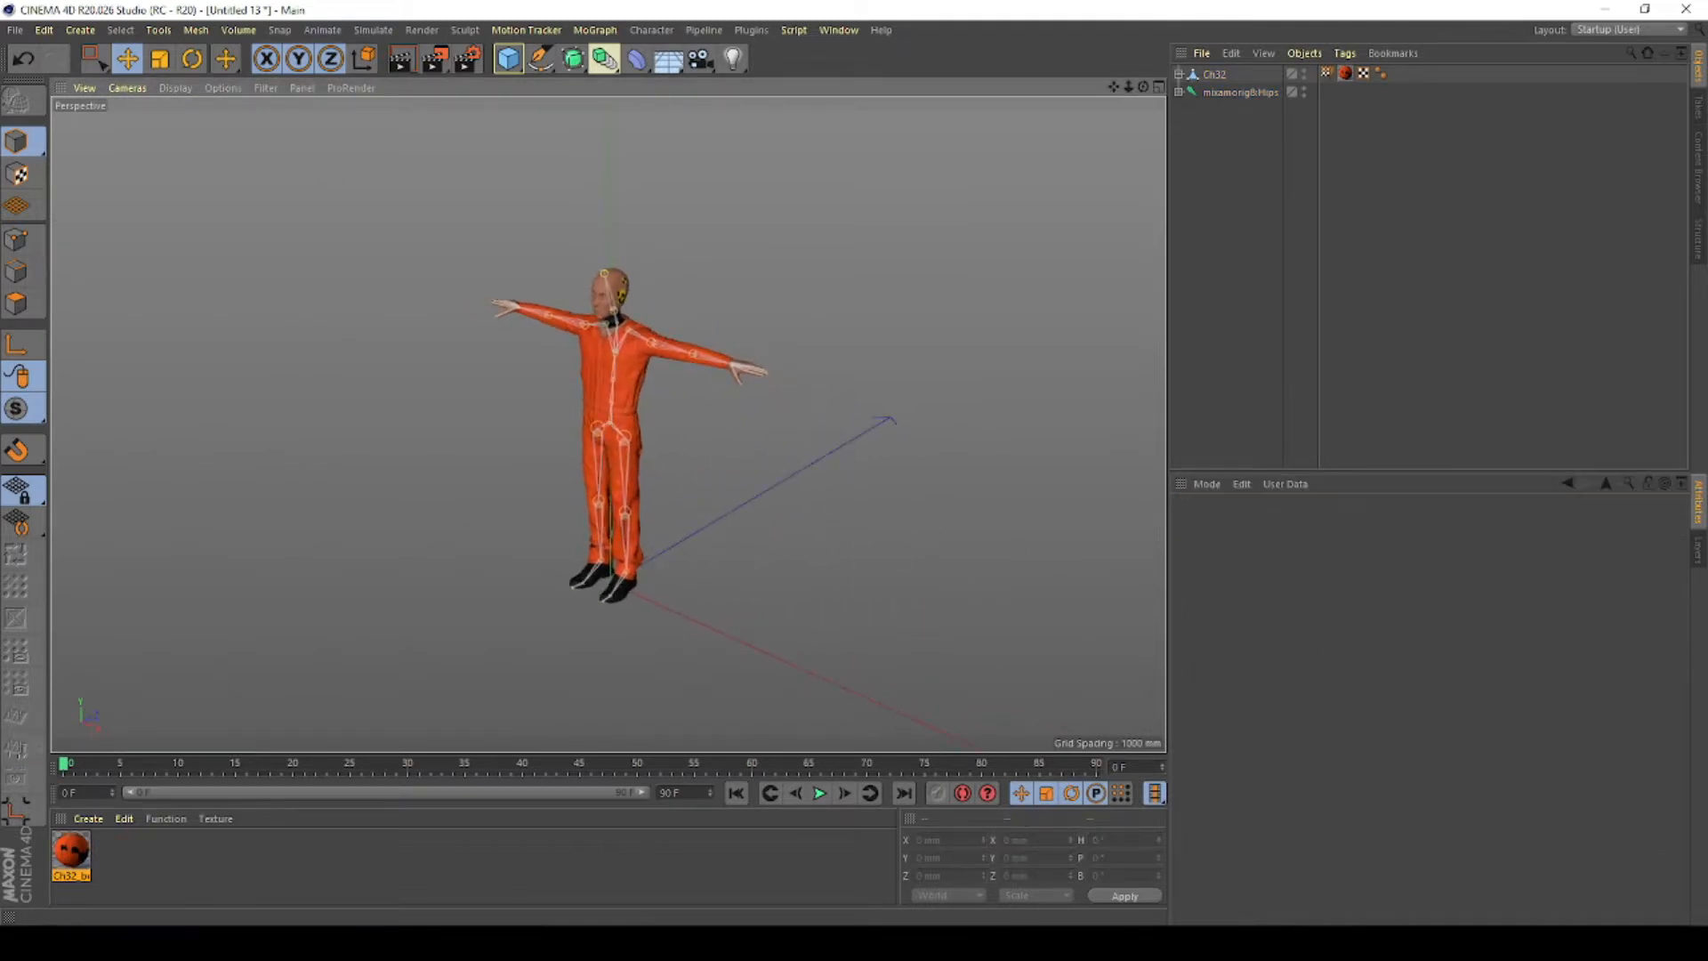
- Switch to Unreal Engine, start an FBX export of the SK_Mannequin skeletal mesh and cancel the save
click(1171, 869)
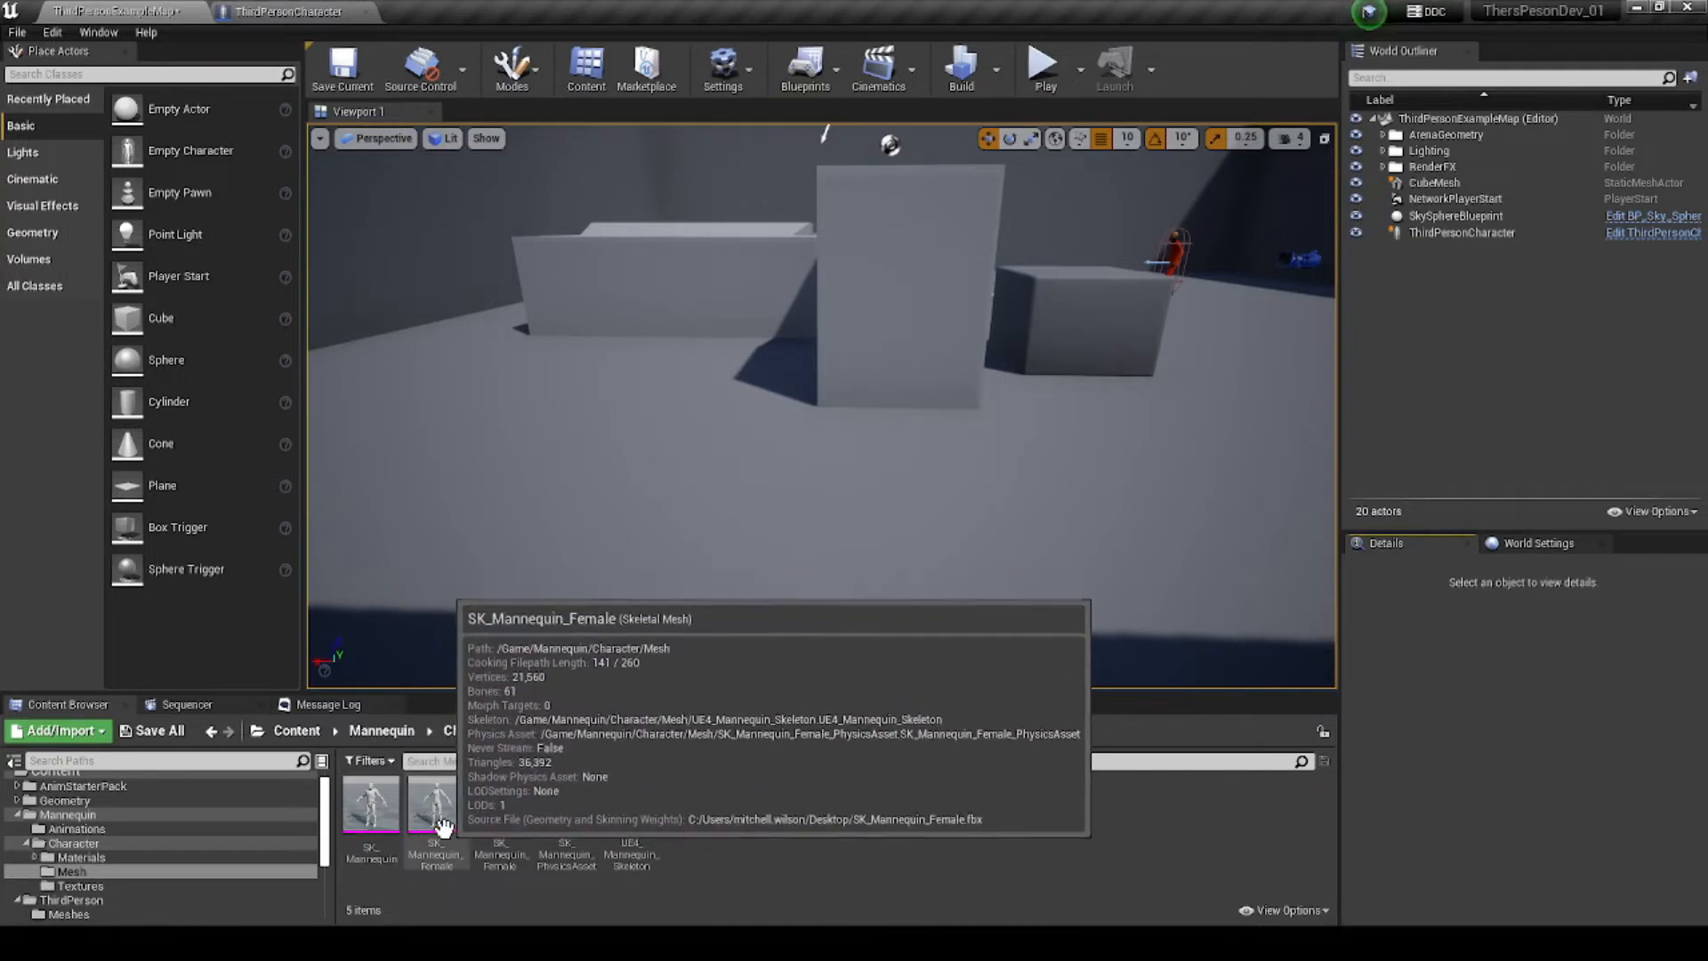
right_click(379, 801)
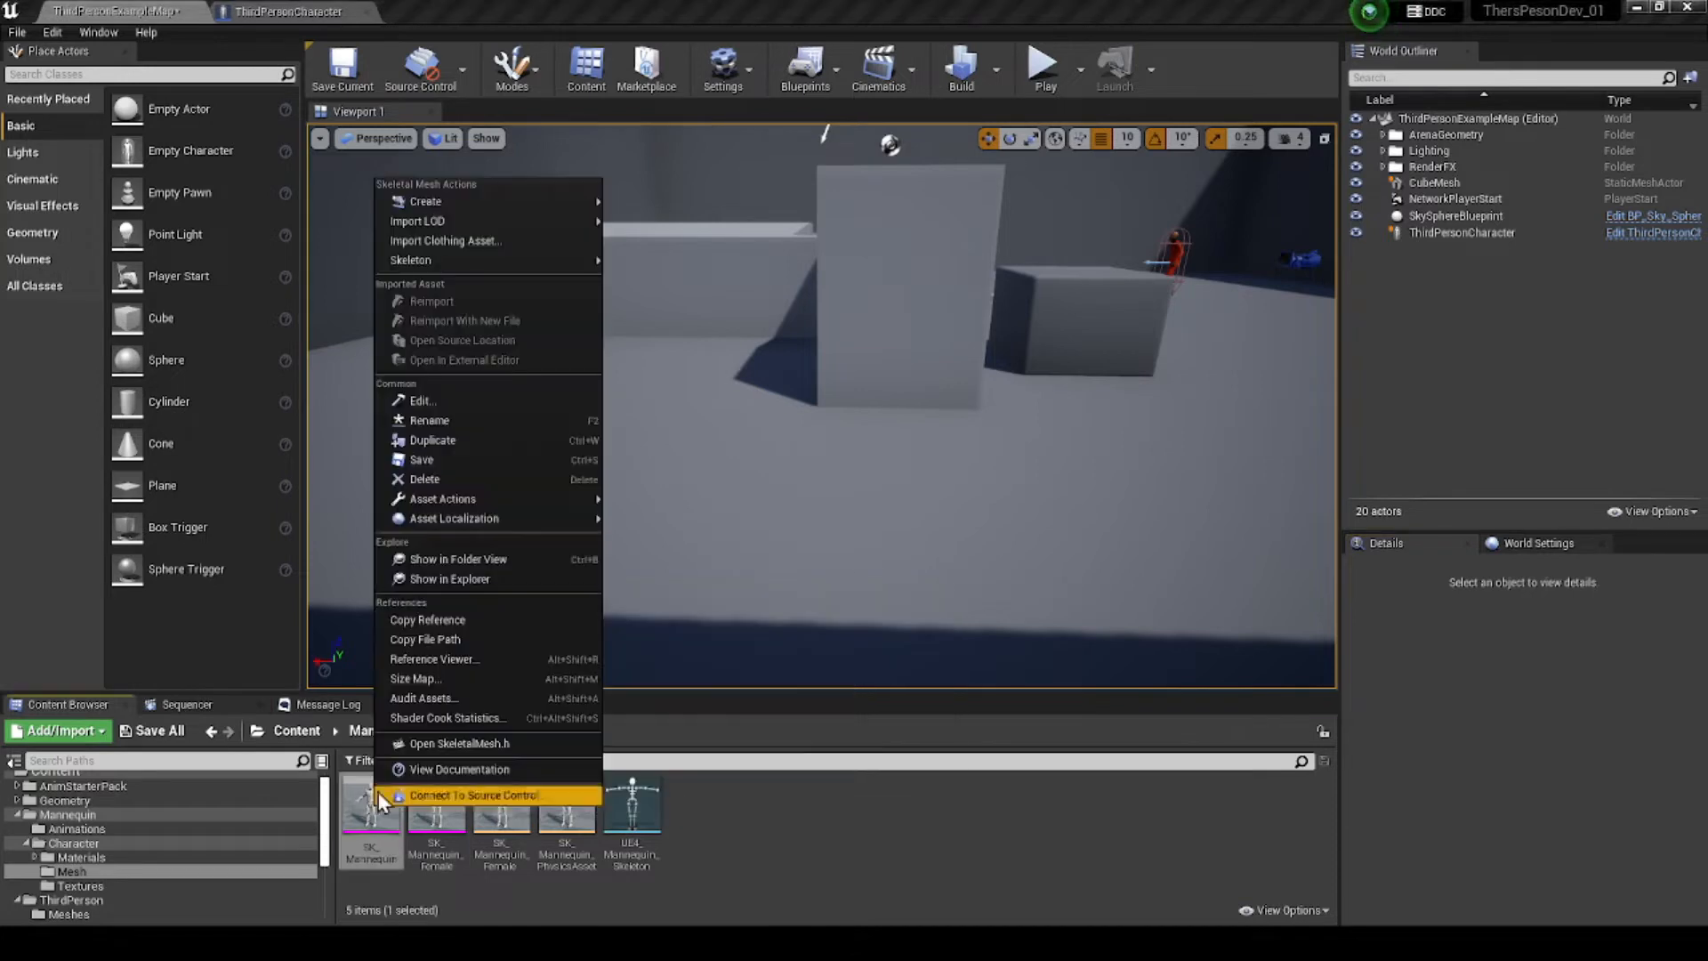
click(524, 897)
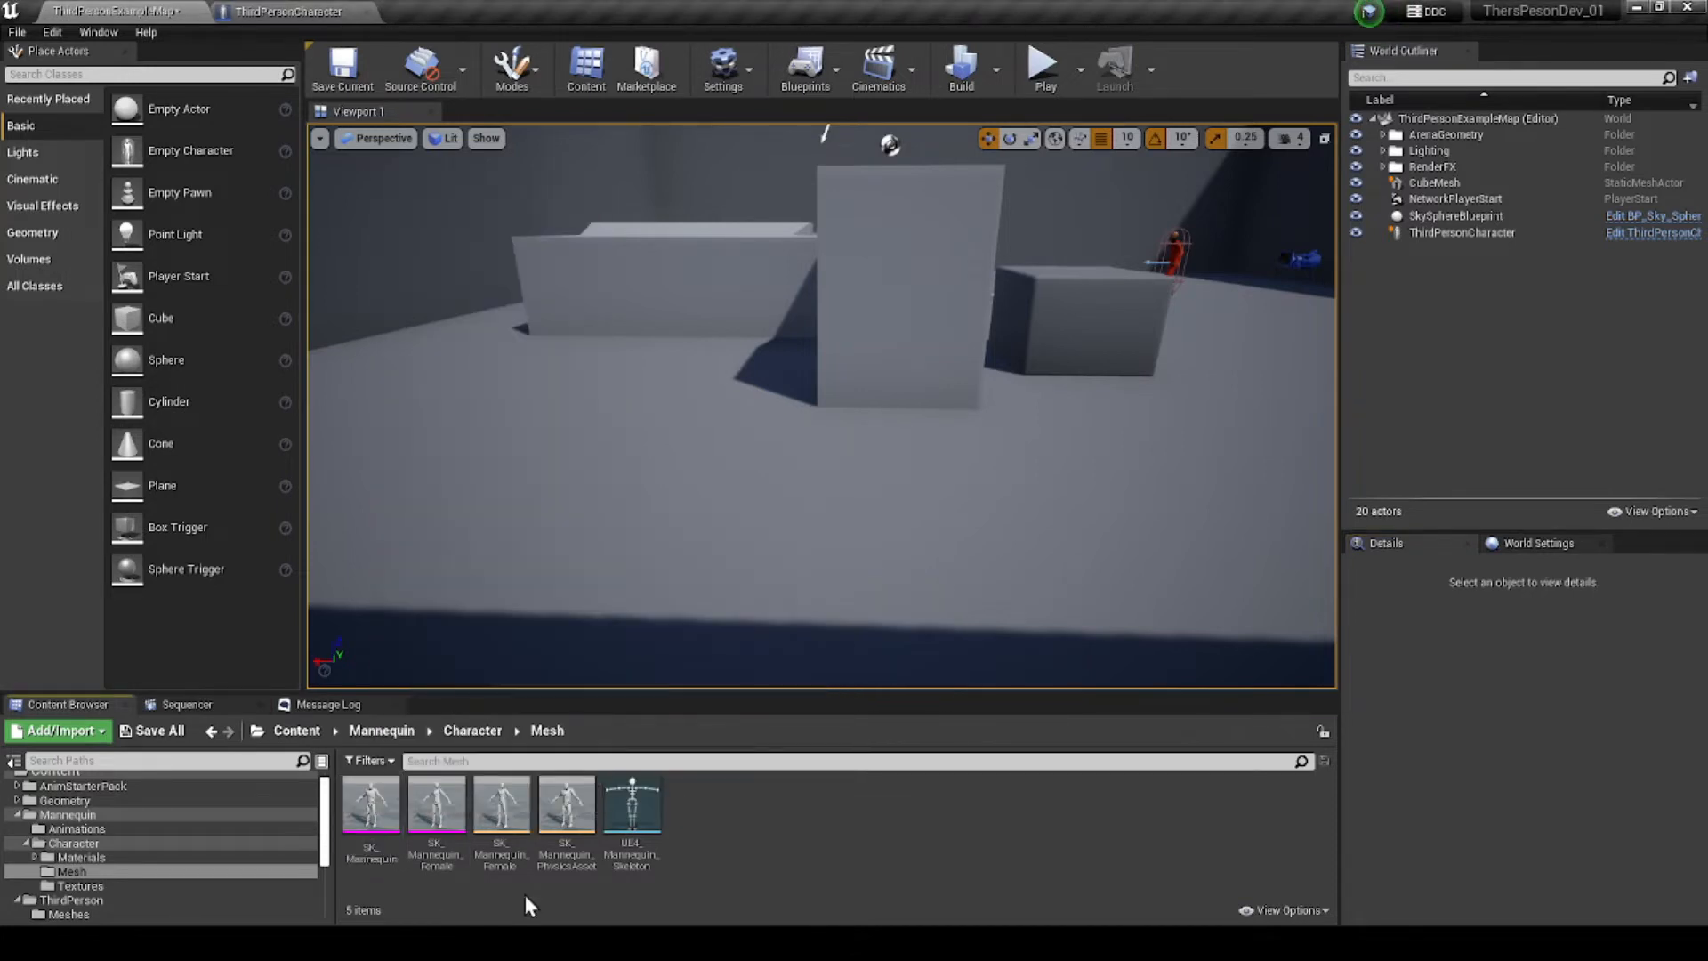
right_click(379, 795)
mouse_move(457, 510)
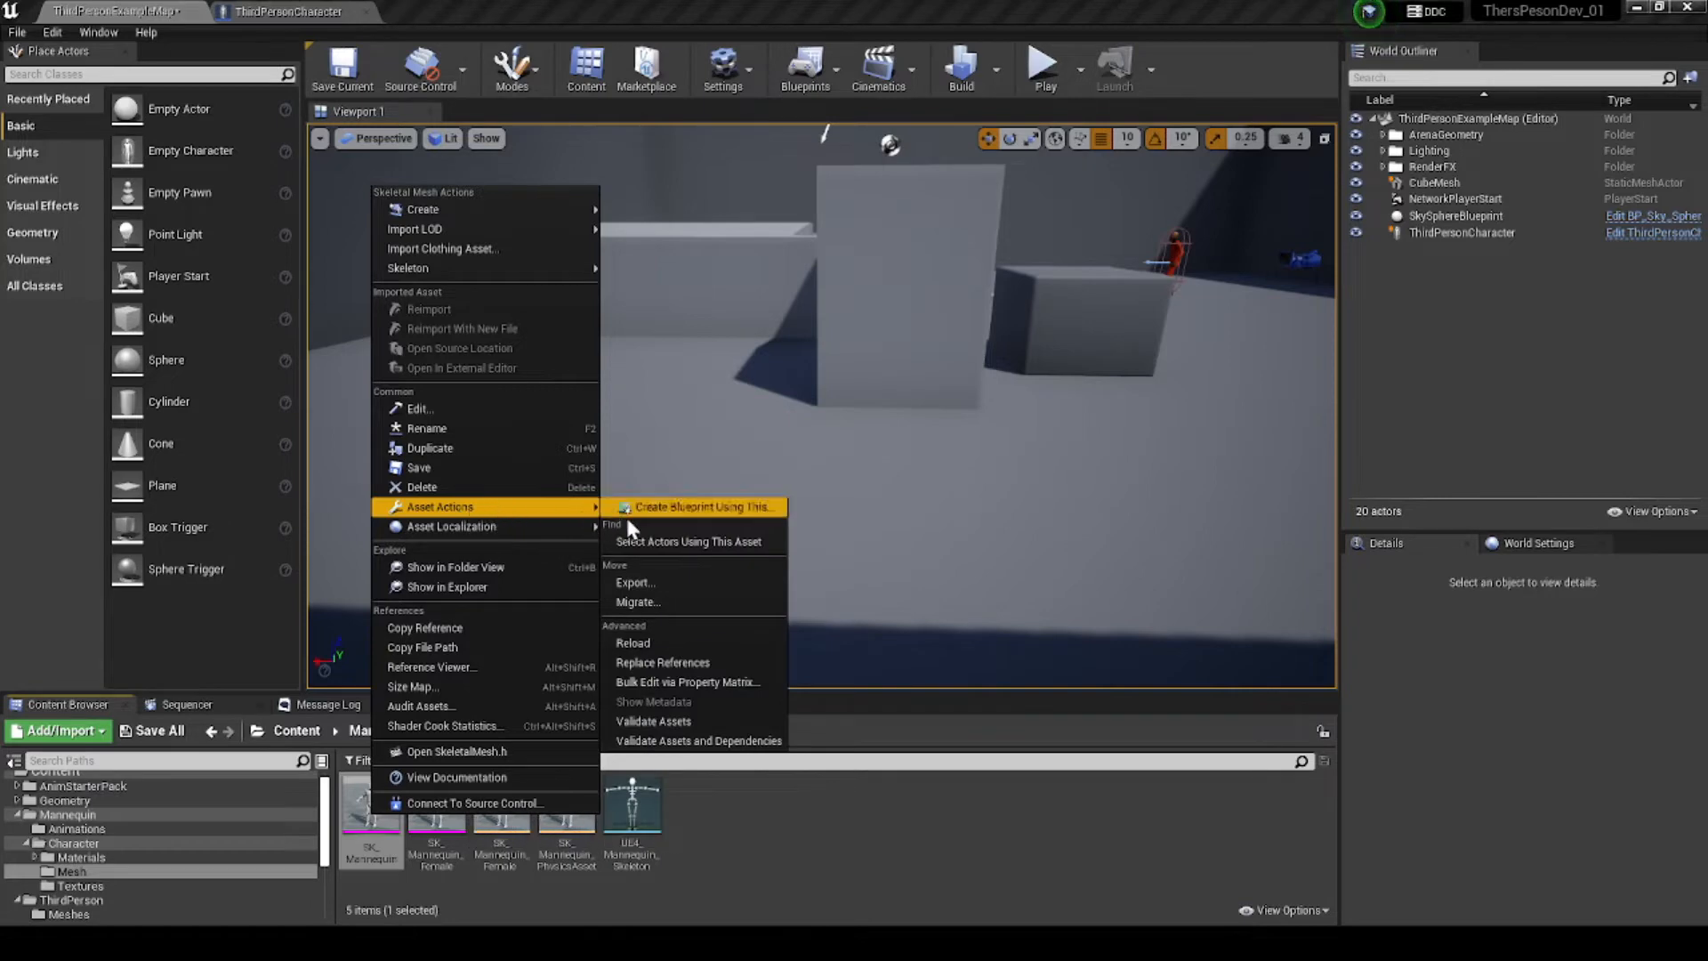
click(653, 584)
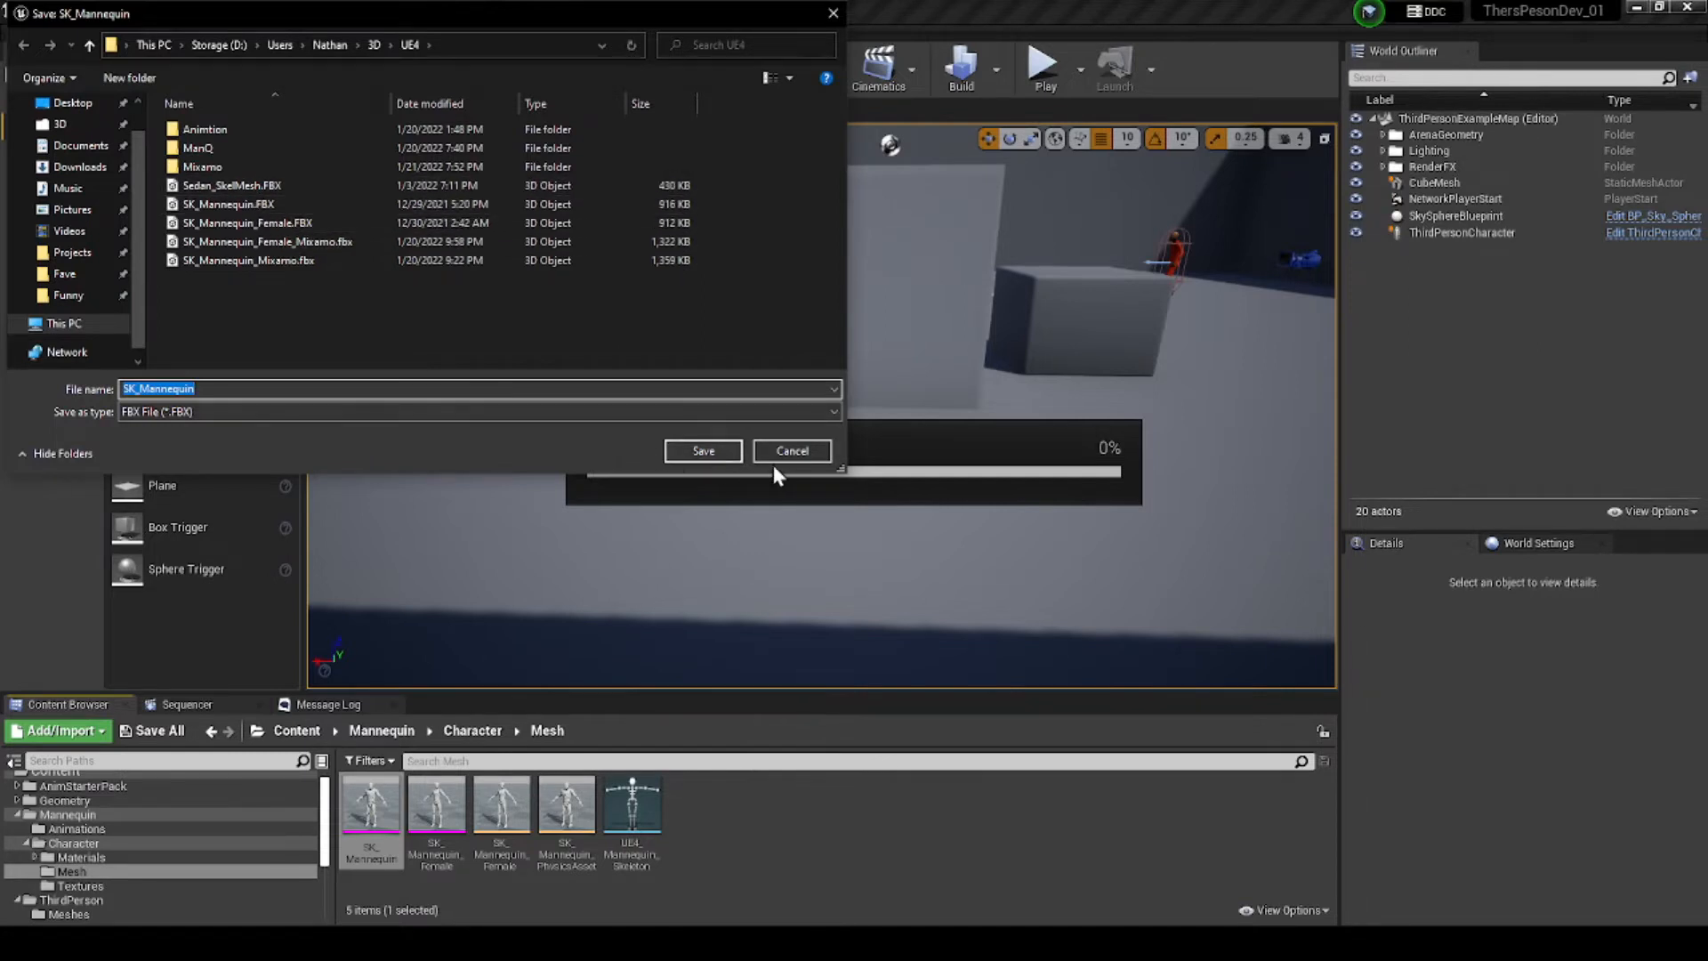
click(792, 451)
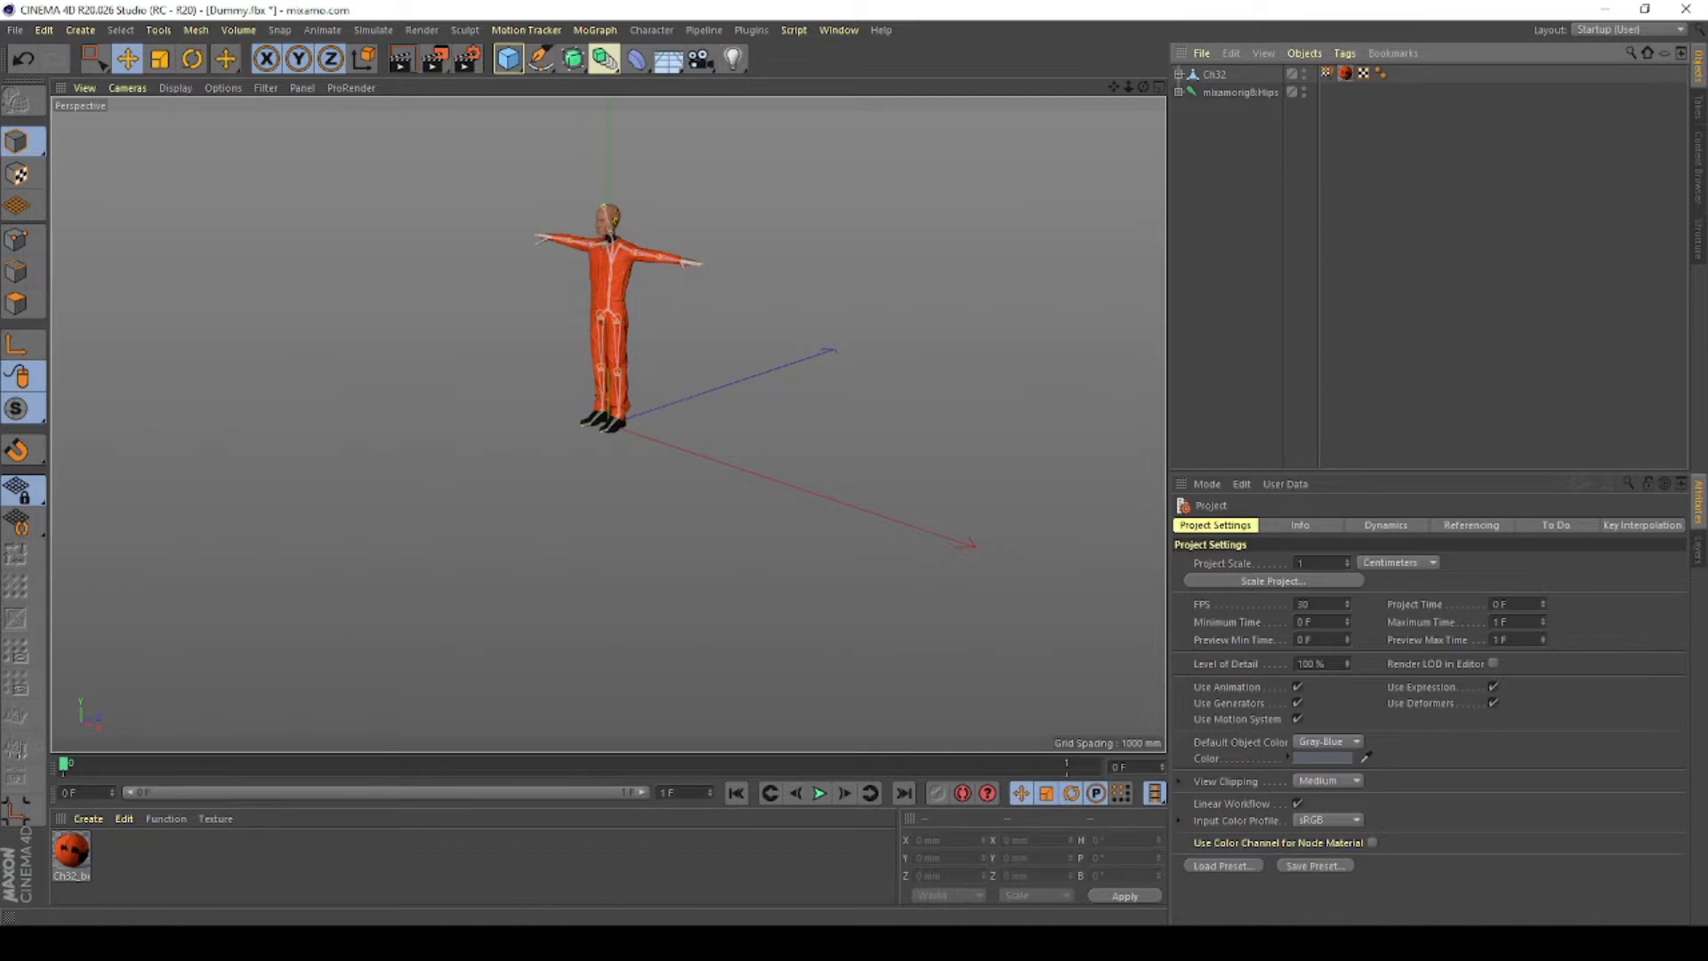
- Load SK_Mannequin.FBX from the UE4 folder into Cinema 4D with the default FBX import settings
click(516, 943)
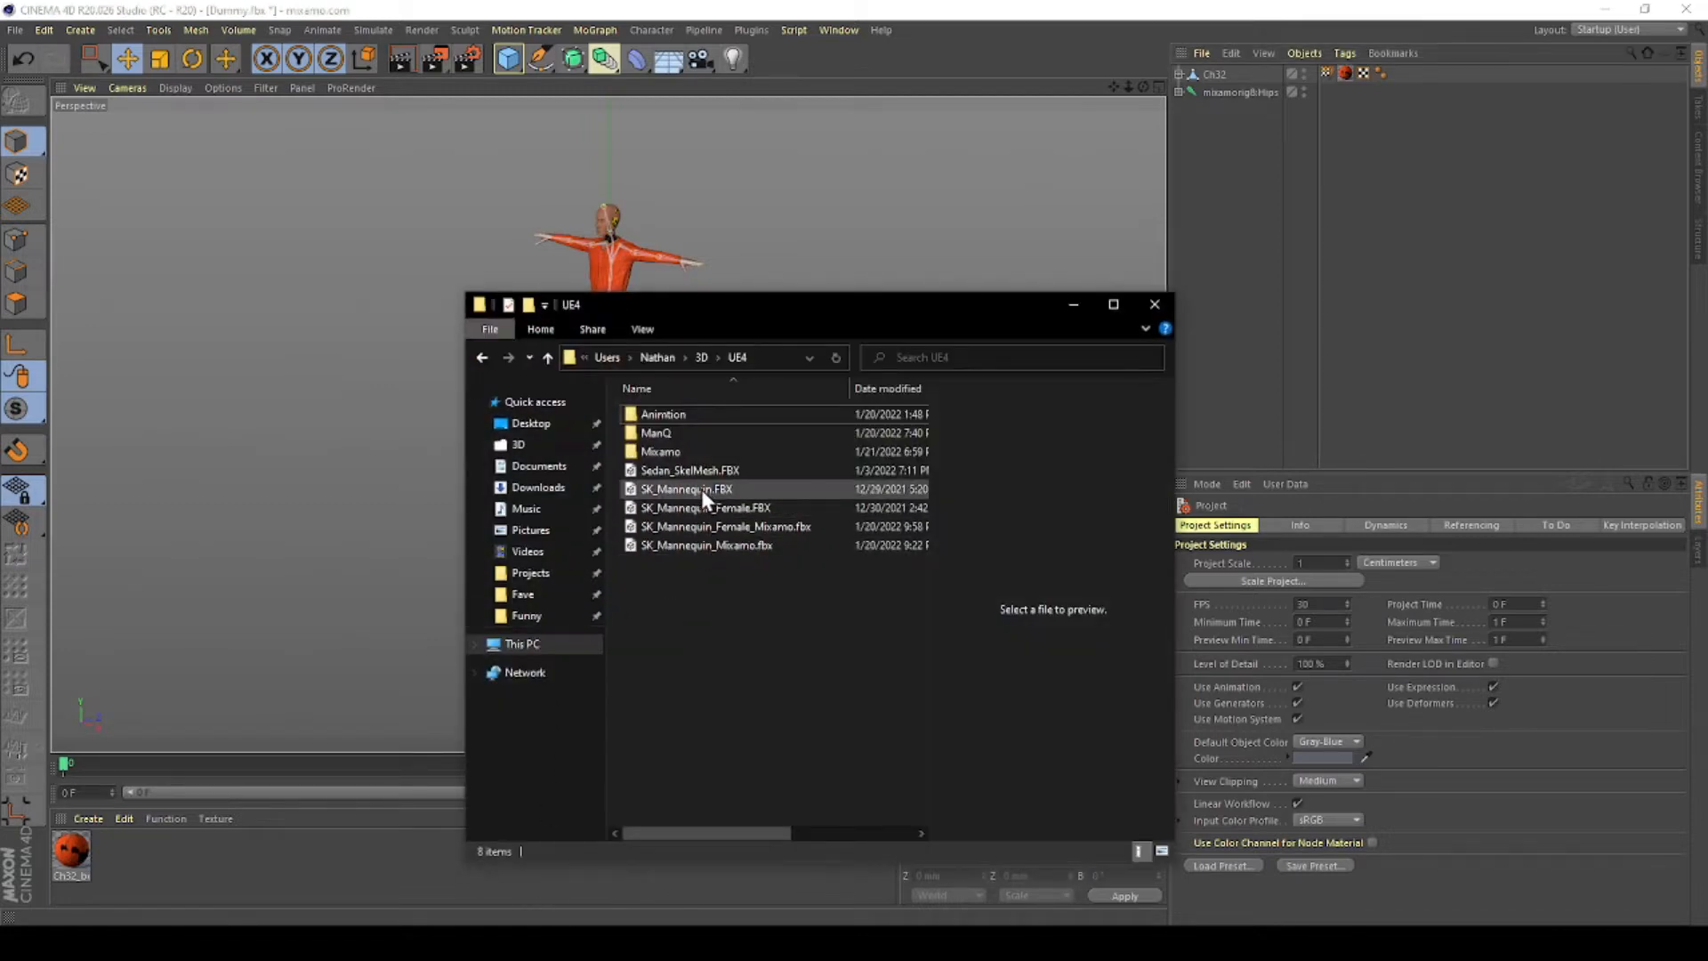
drag(666, 310, 994, 294)
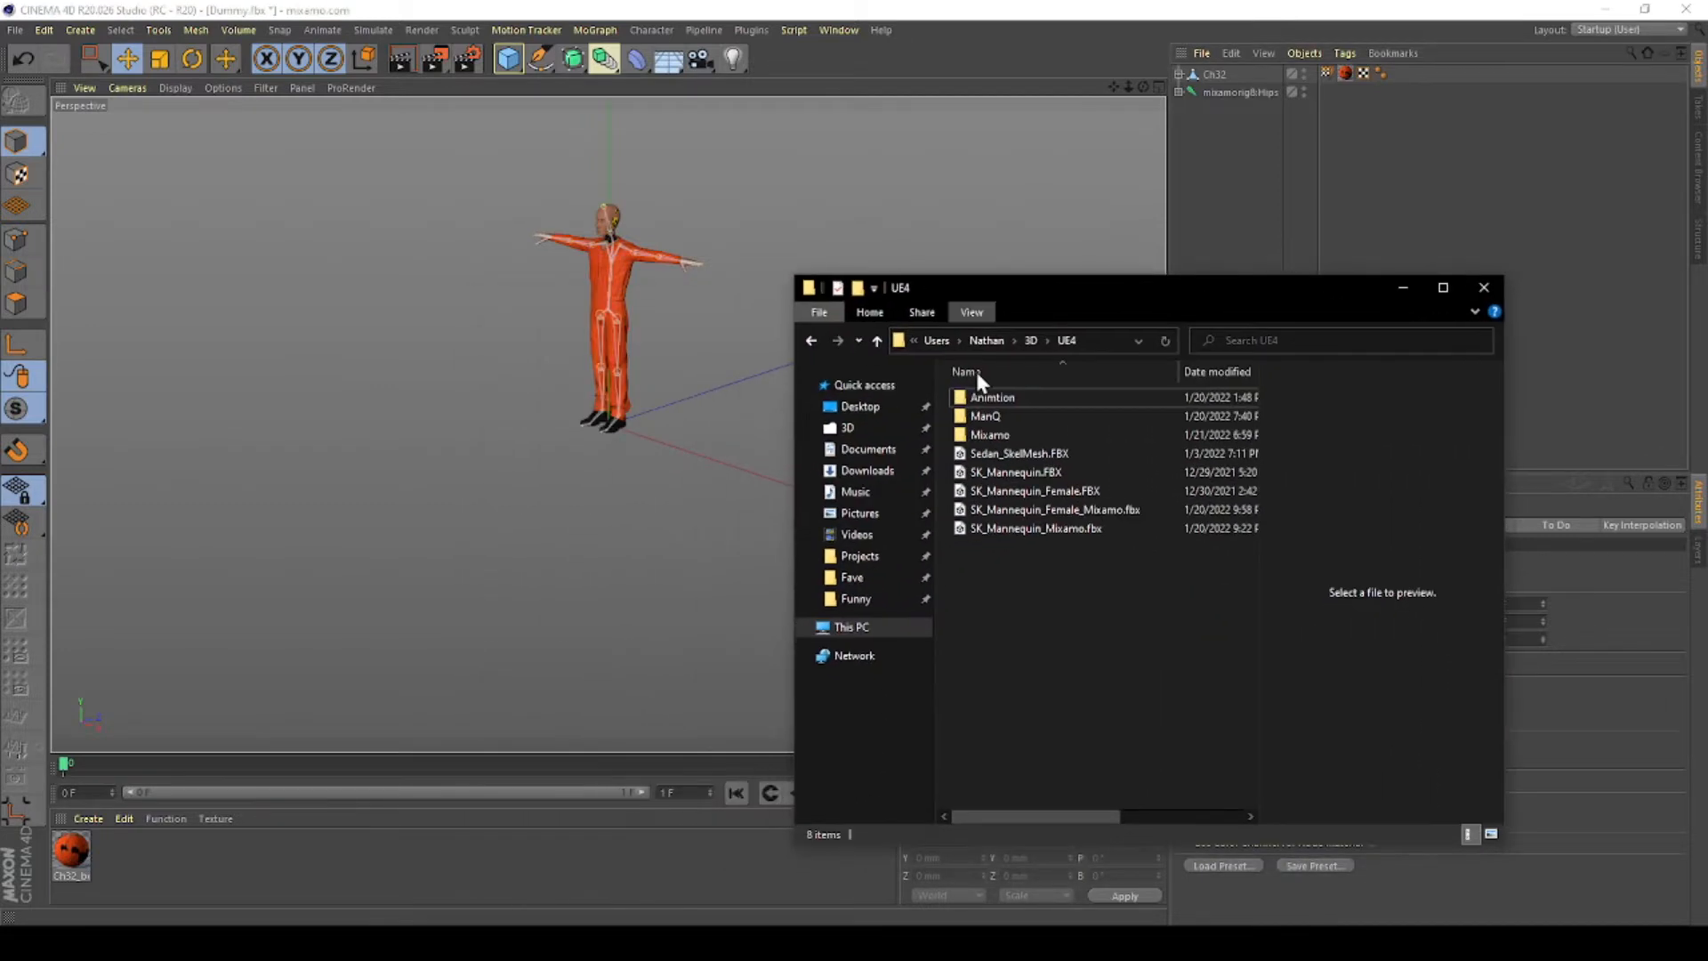
drag(1006, 480, 640, 455)
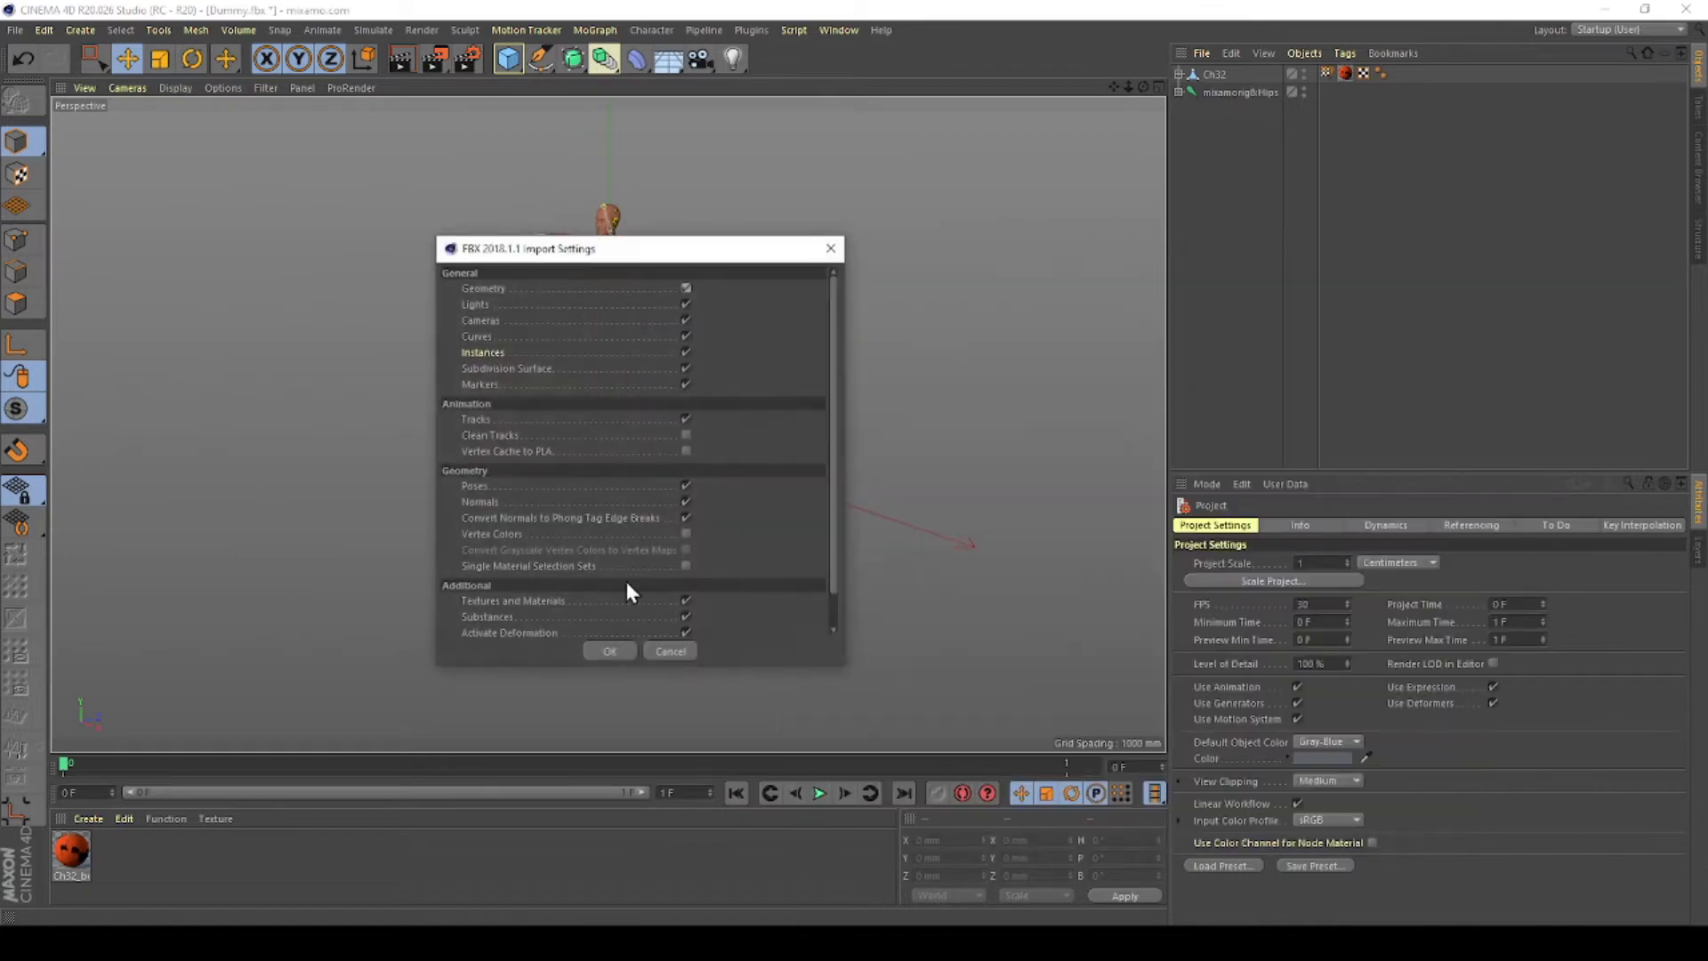
click(609, 647)
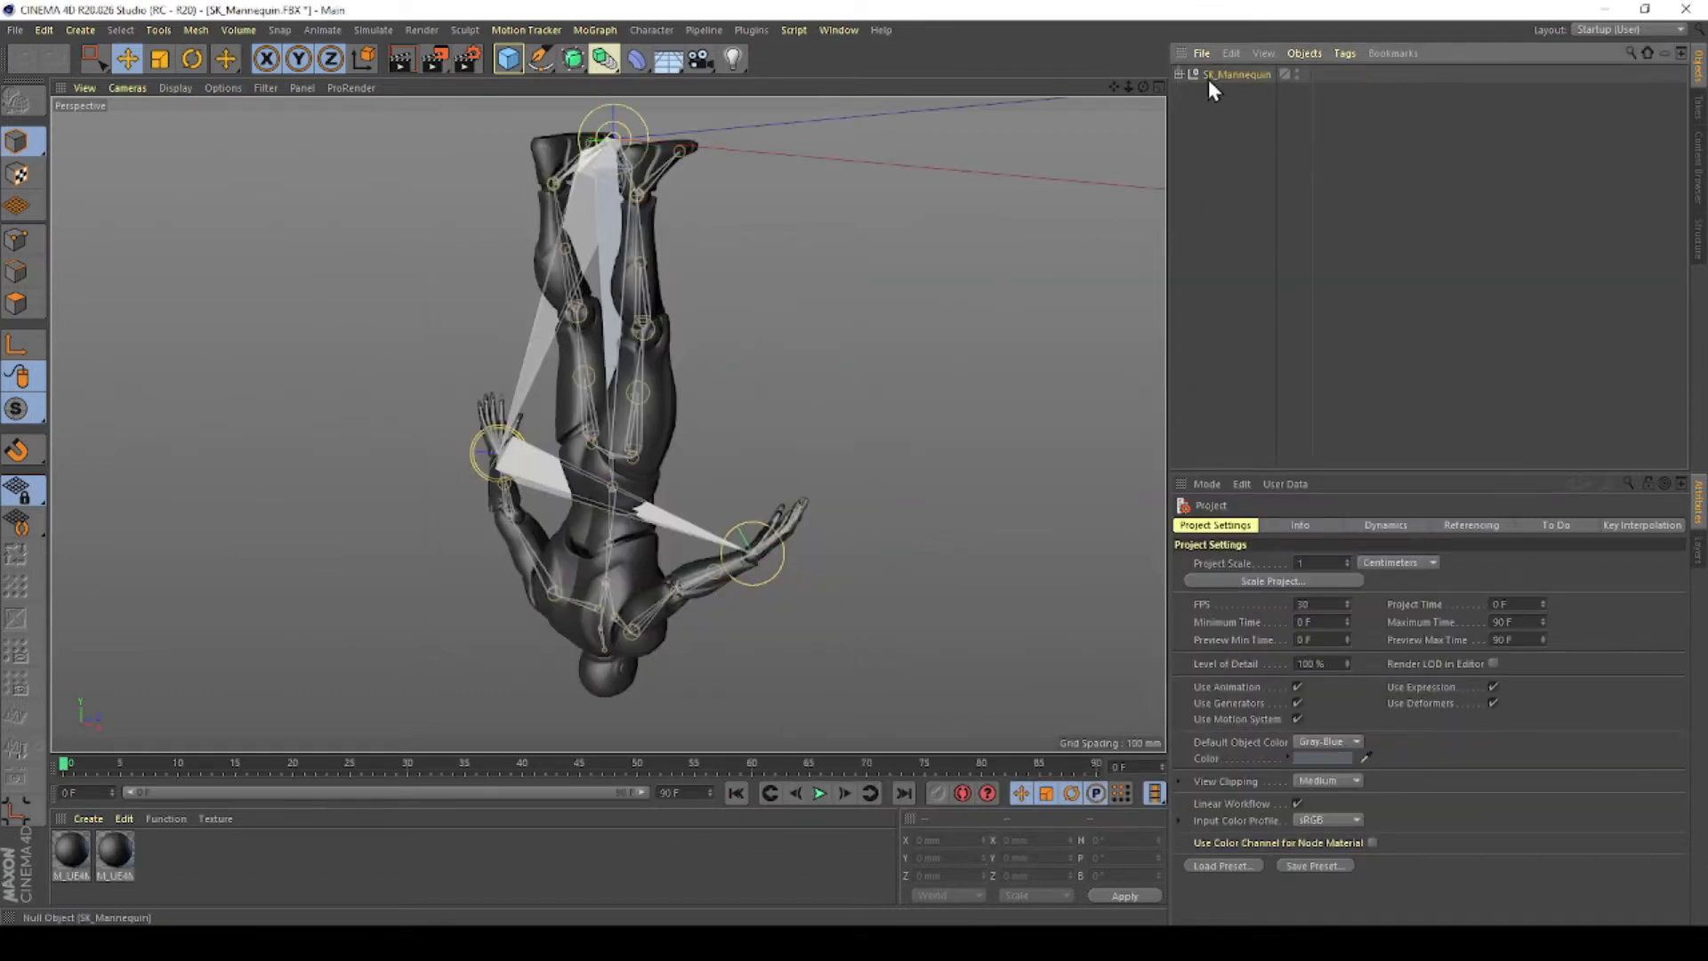
- Stand the whole SK_Mannequin hierarchy upright by setting its pitch rotation to -90°
click(1208, 77)
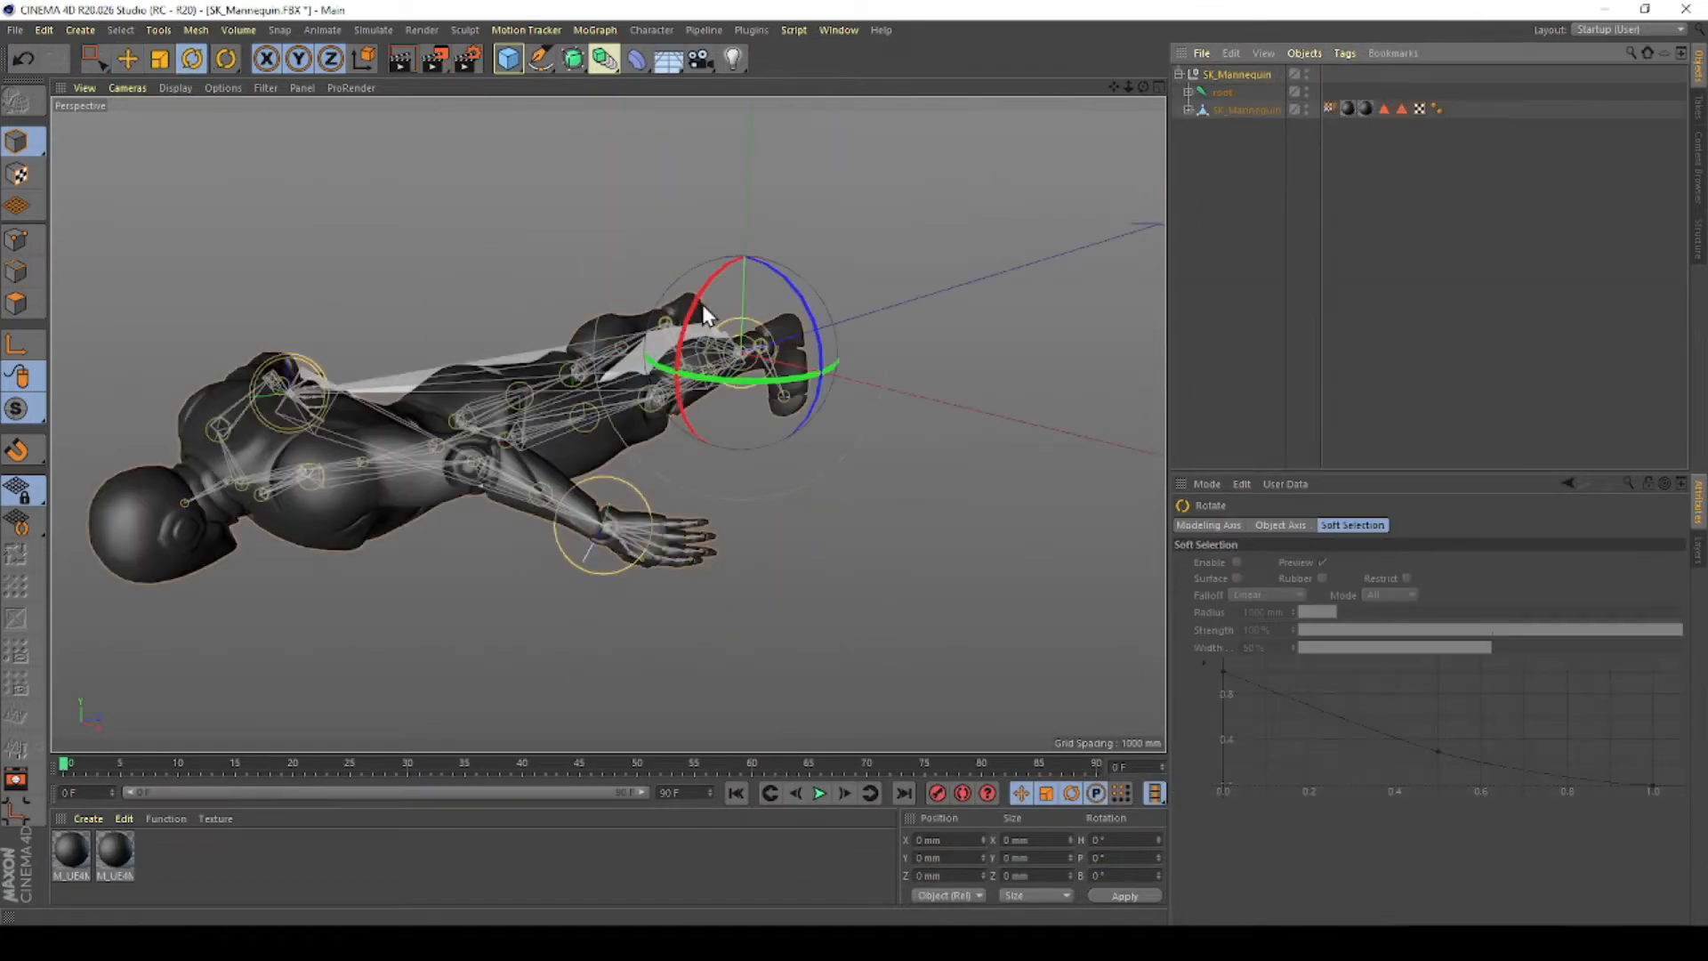
drag(706, 313, 1130, 840)
click(1143, 860)
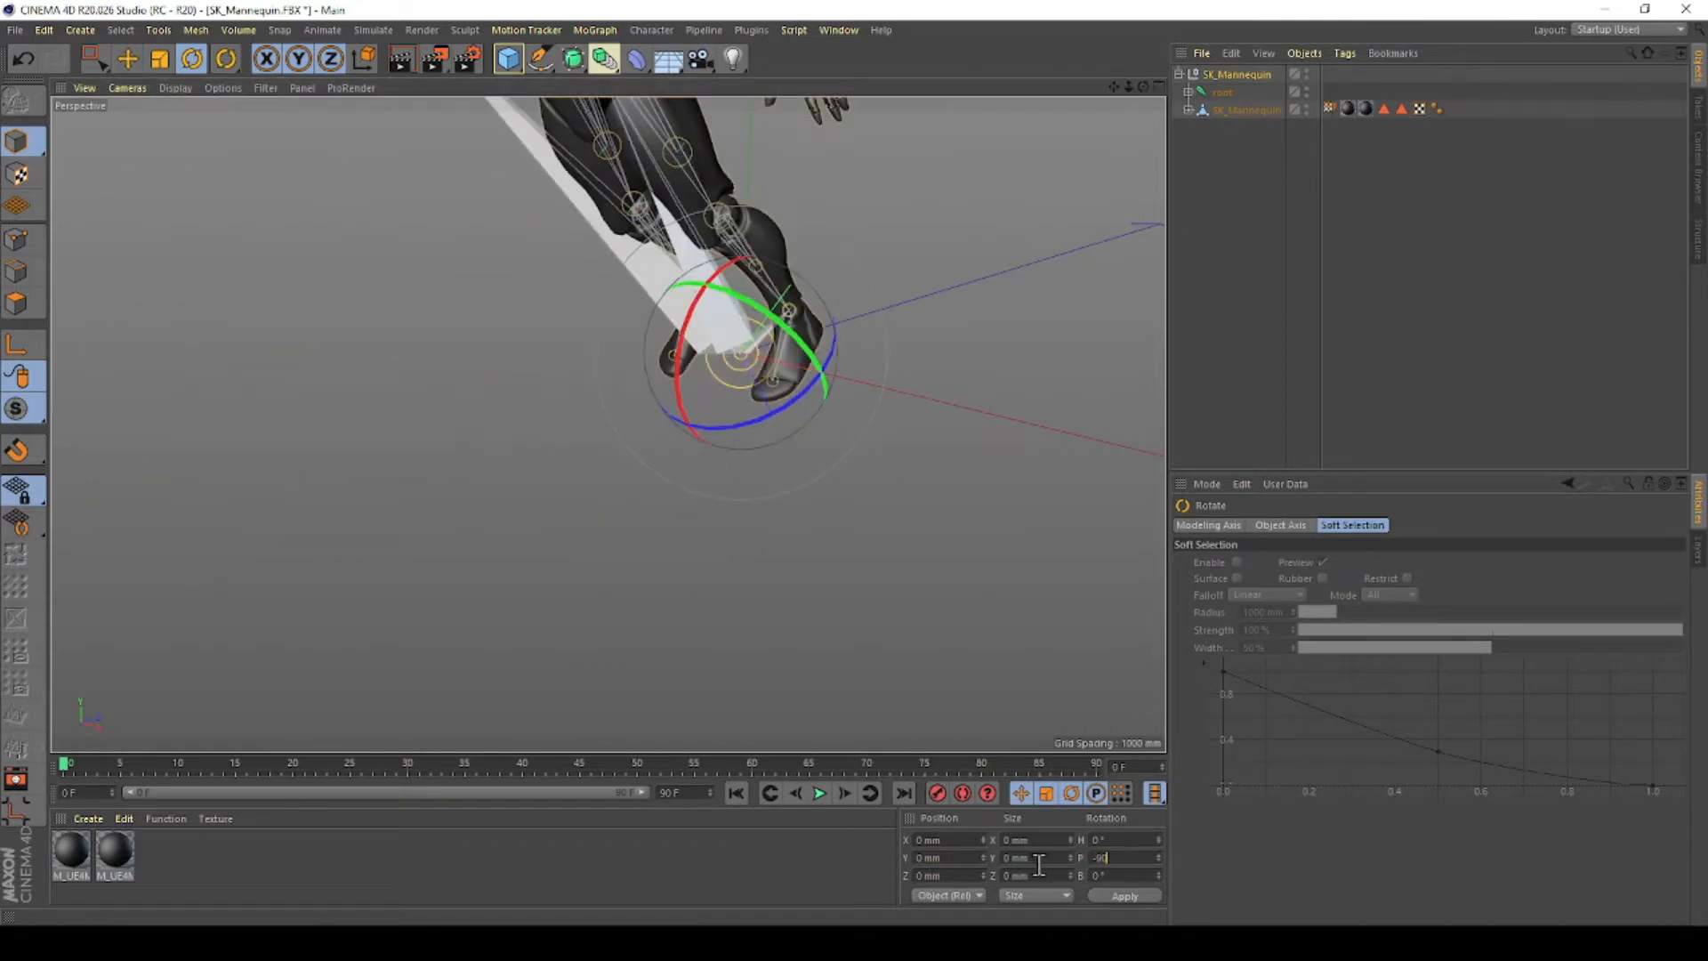
key(Return)
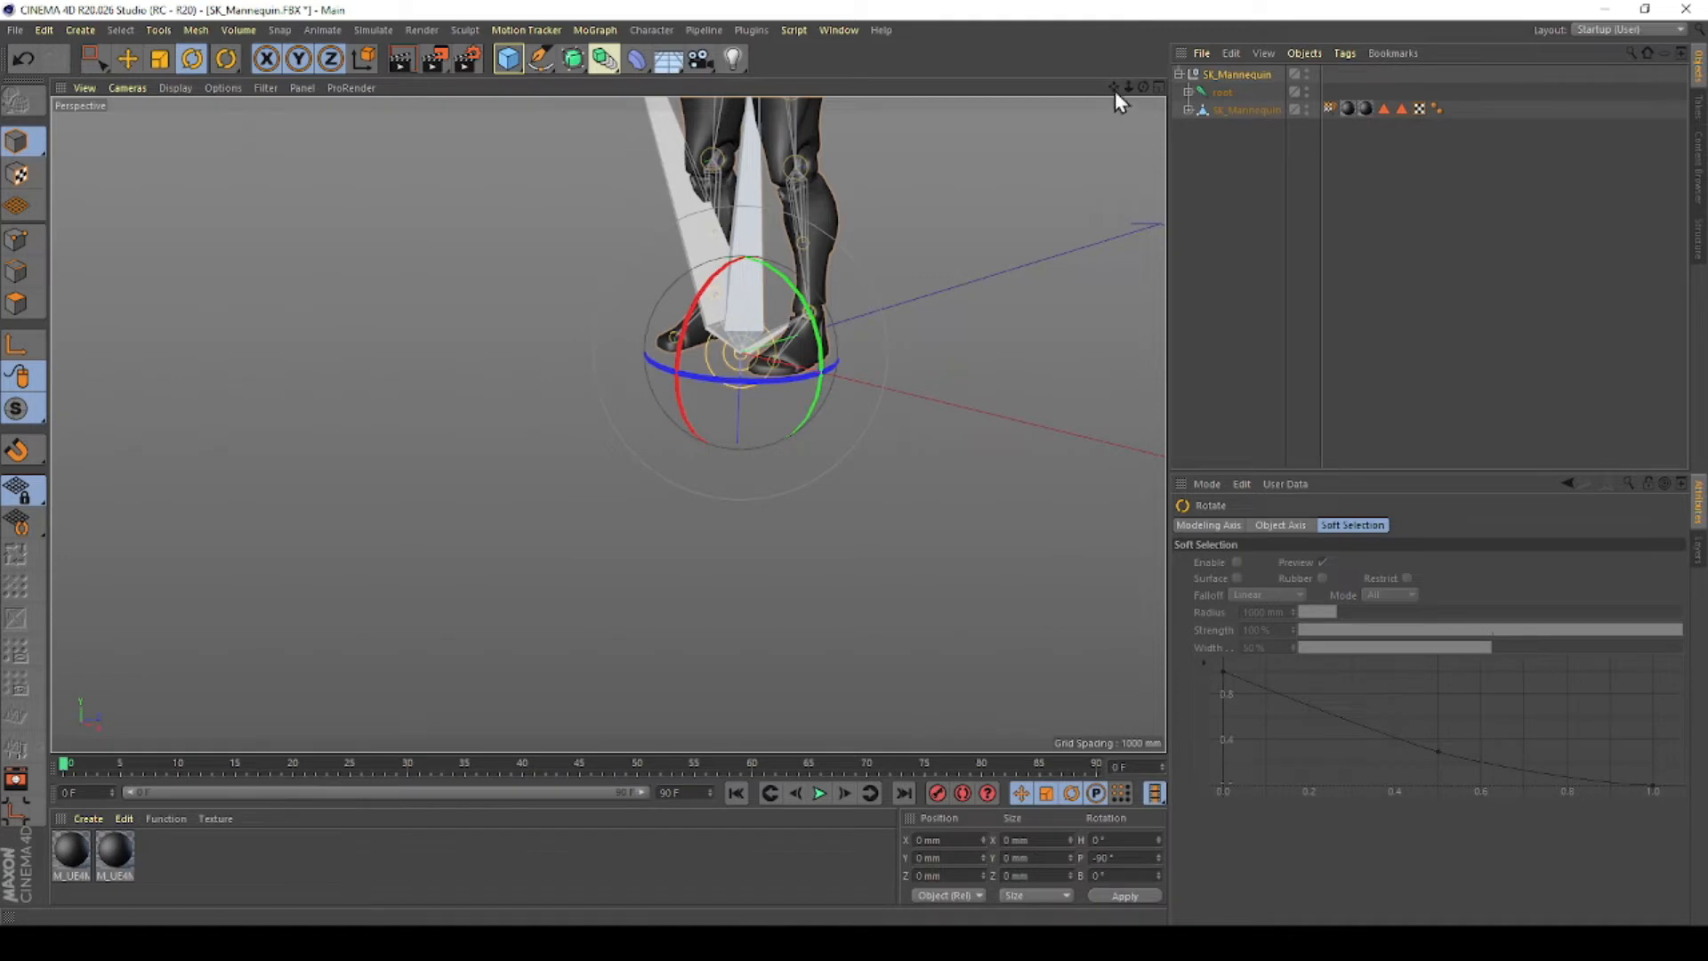
drag(1114, 92, 1021, 450)
drag(1130, 86, 1077, 97)
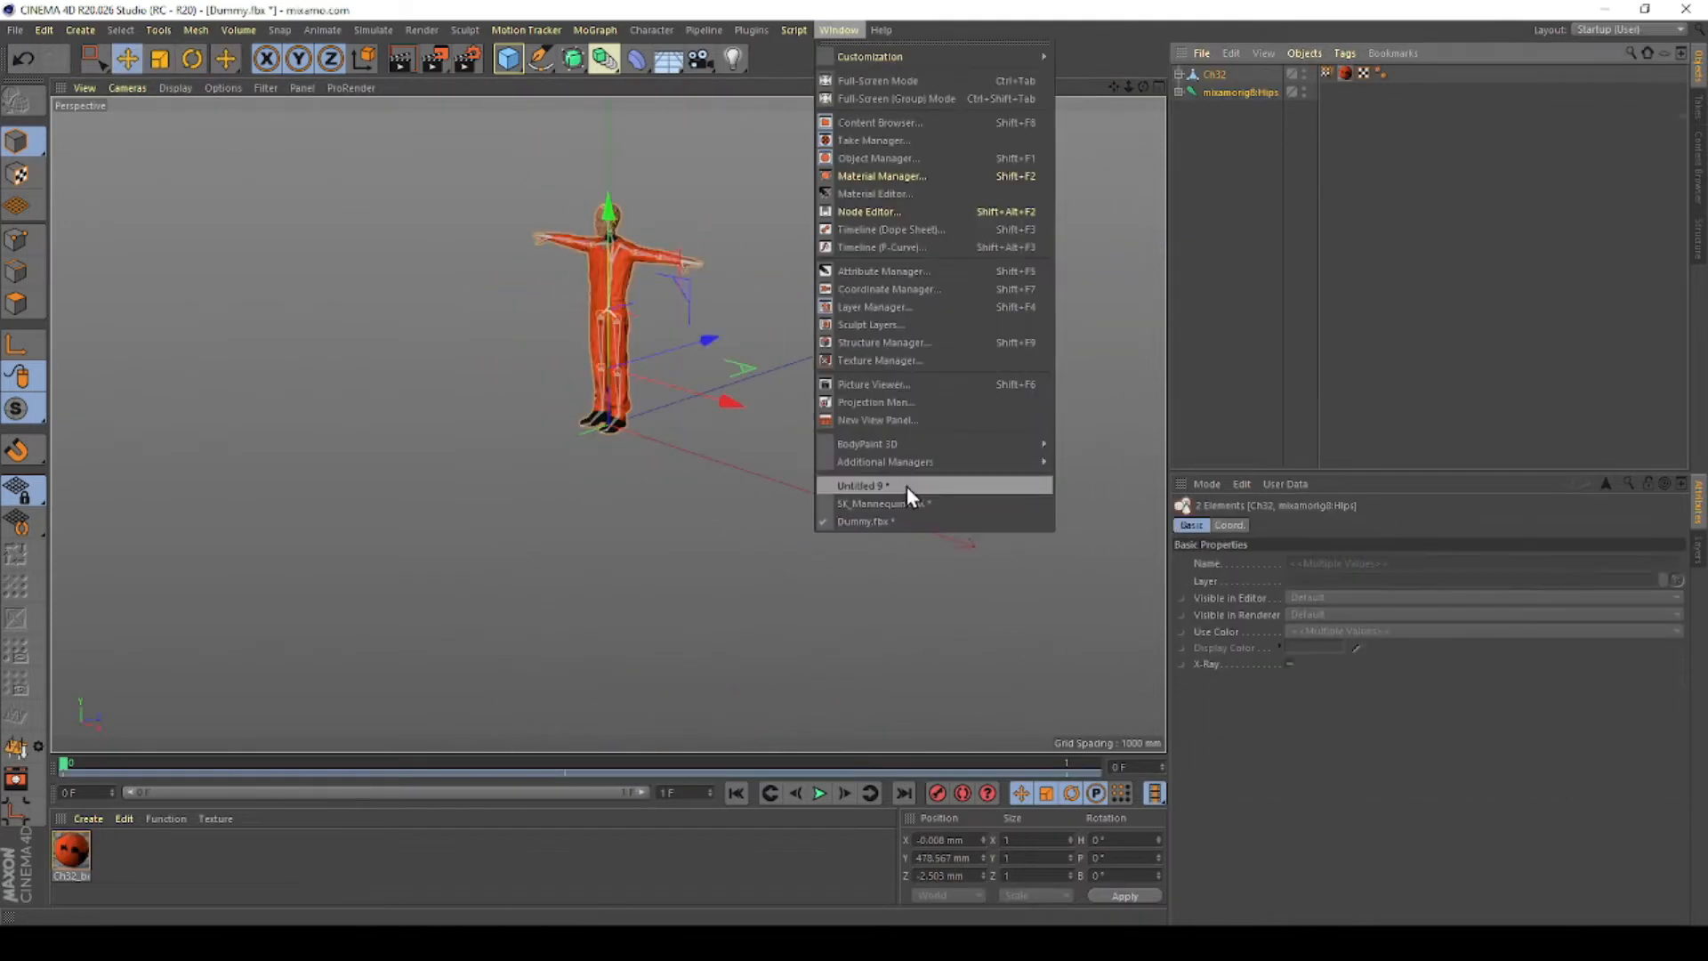
- Switch to the open Untitled 9 project that holds the Mixamo character and the mannequin together
click(905, 486)
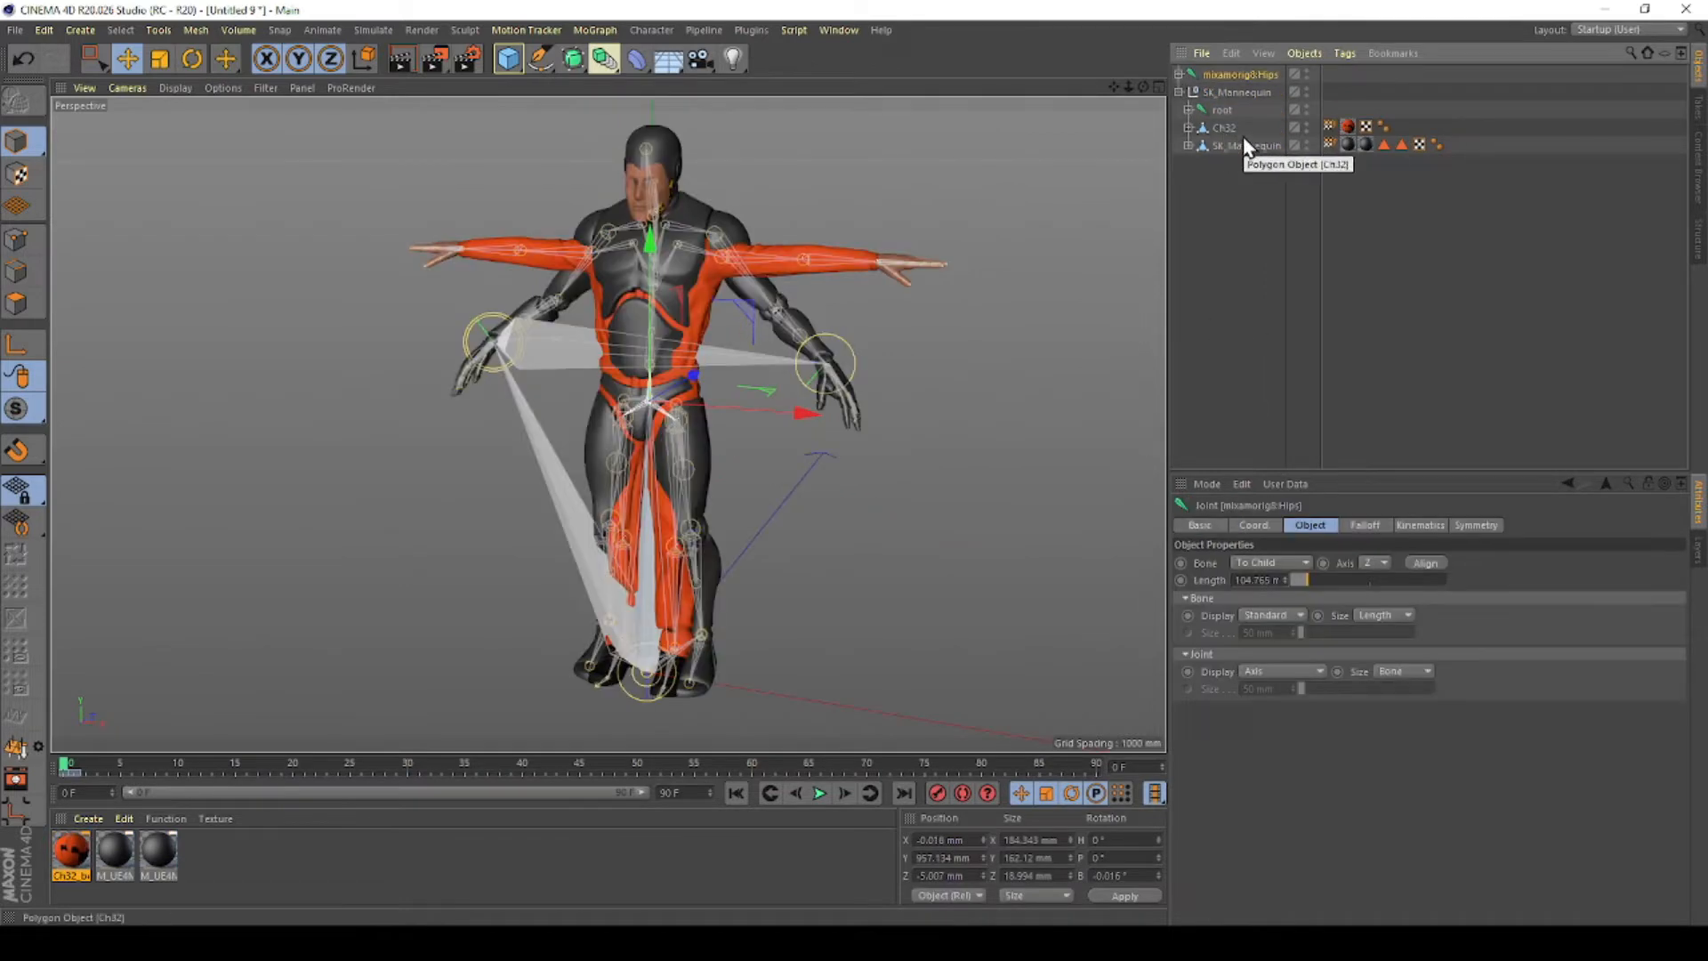
- Delete the Mixamo hips joint hierarchy, and remove the Skin object and Weight tag from the Ch32 mesh
key(Delete)
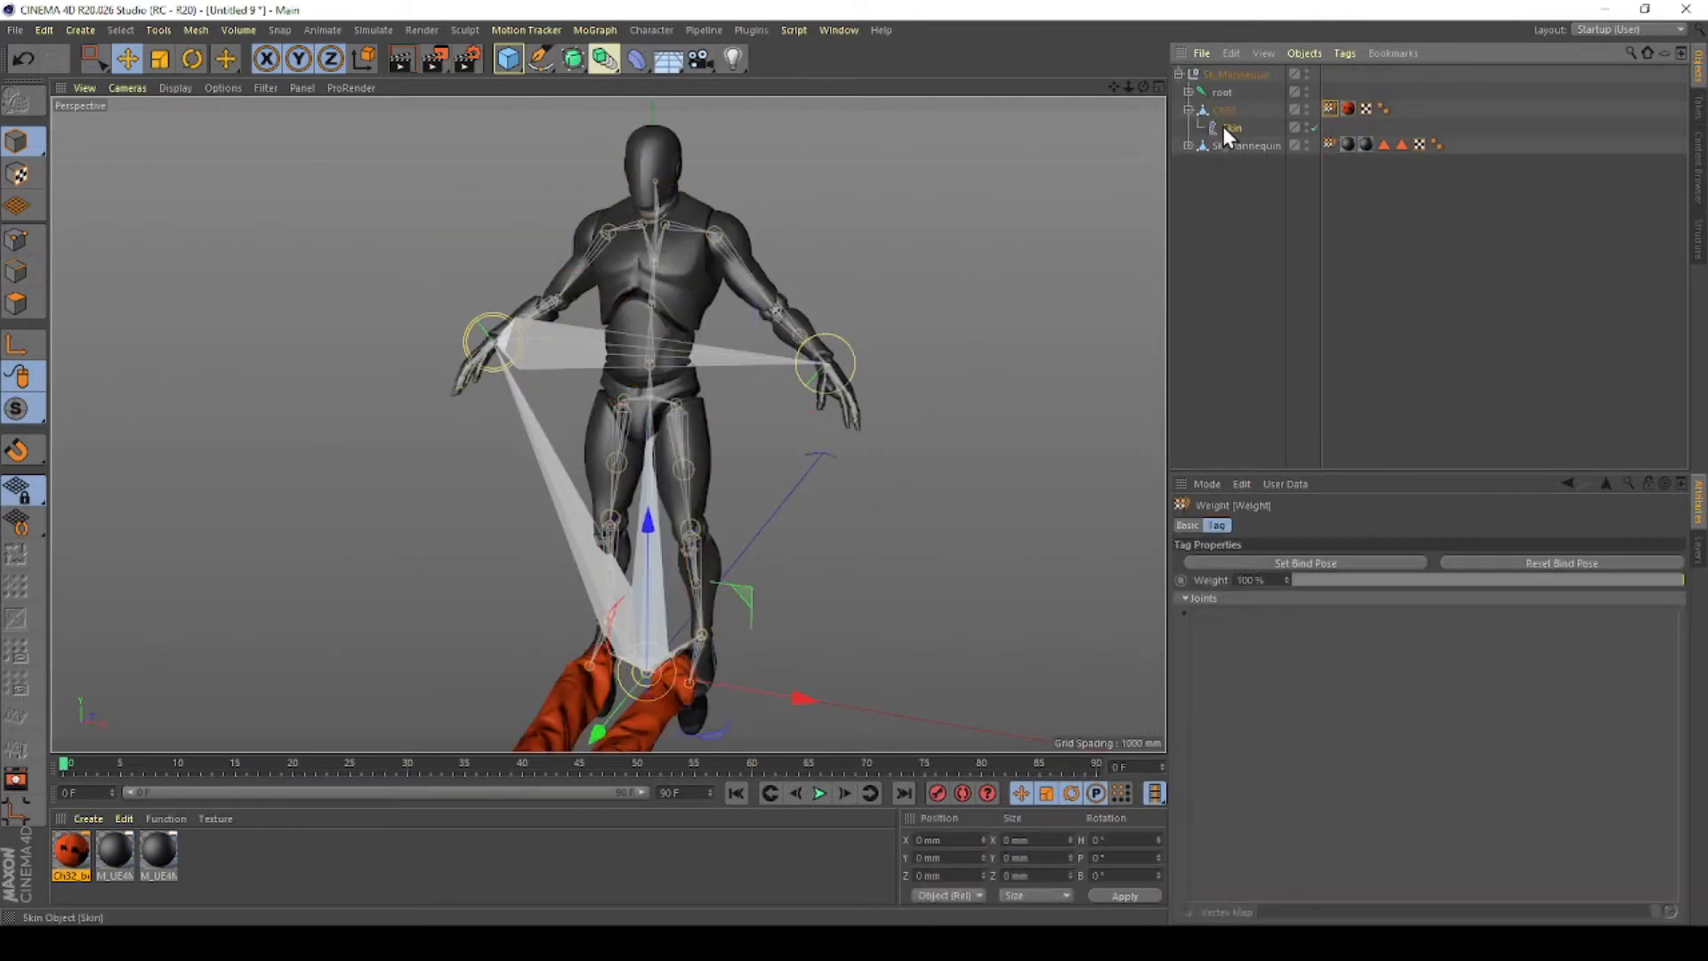
click(1225, 127)
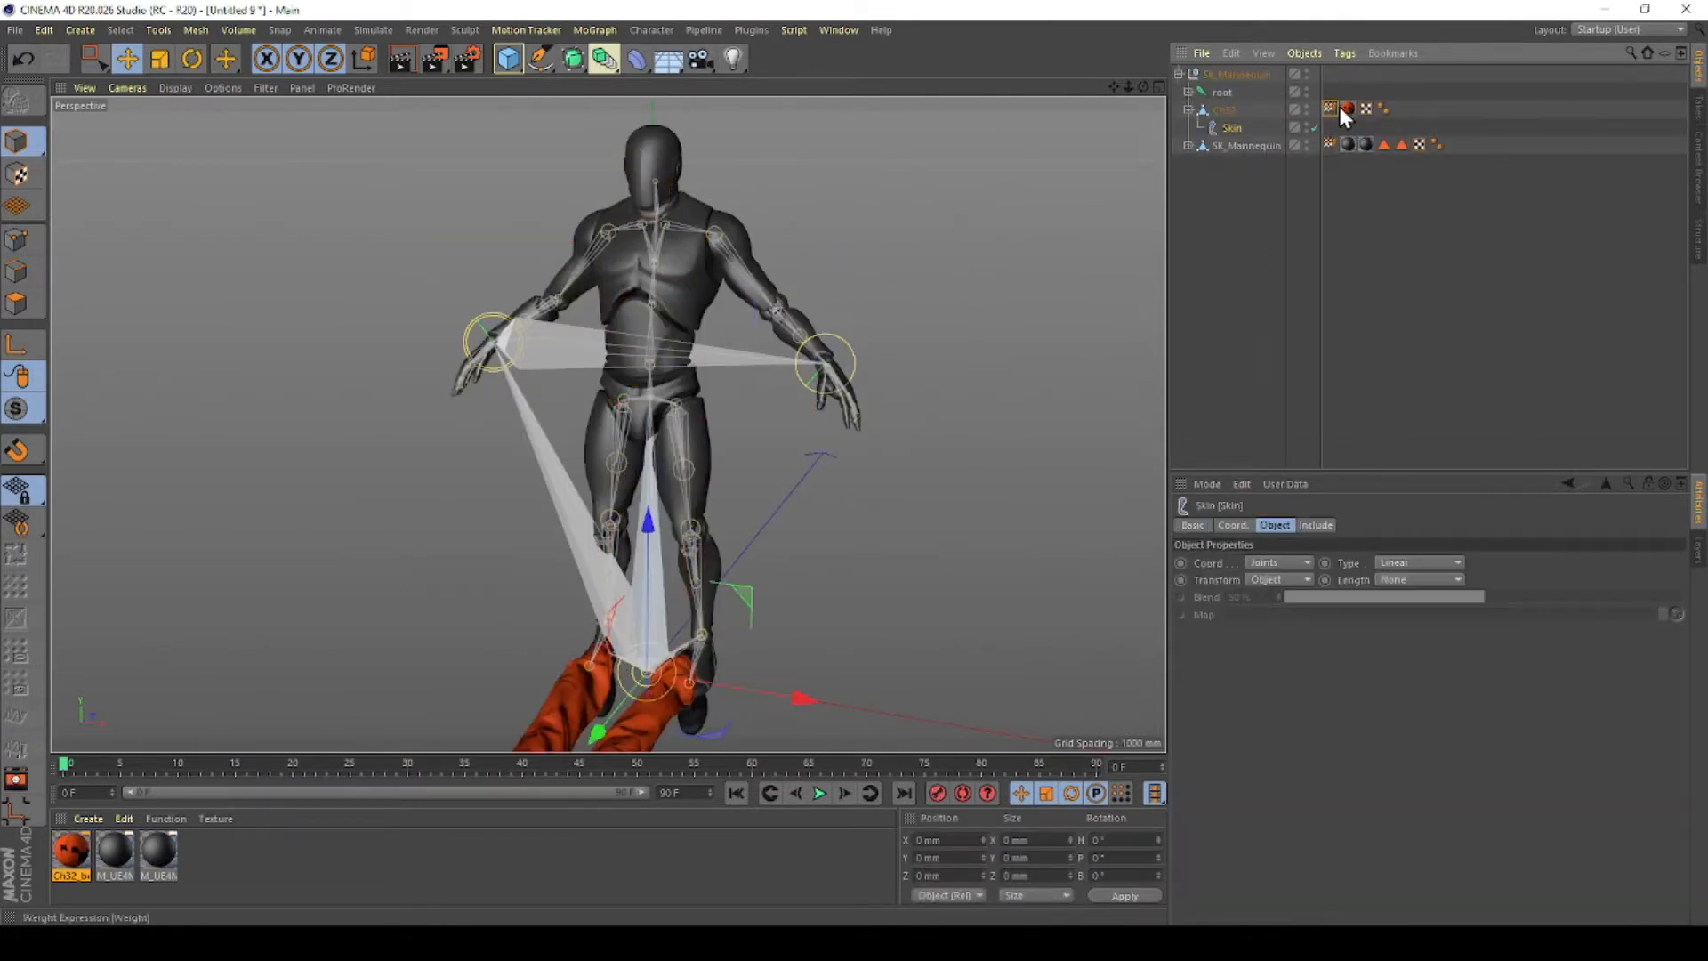
click(1331, 110)
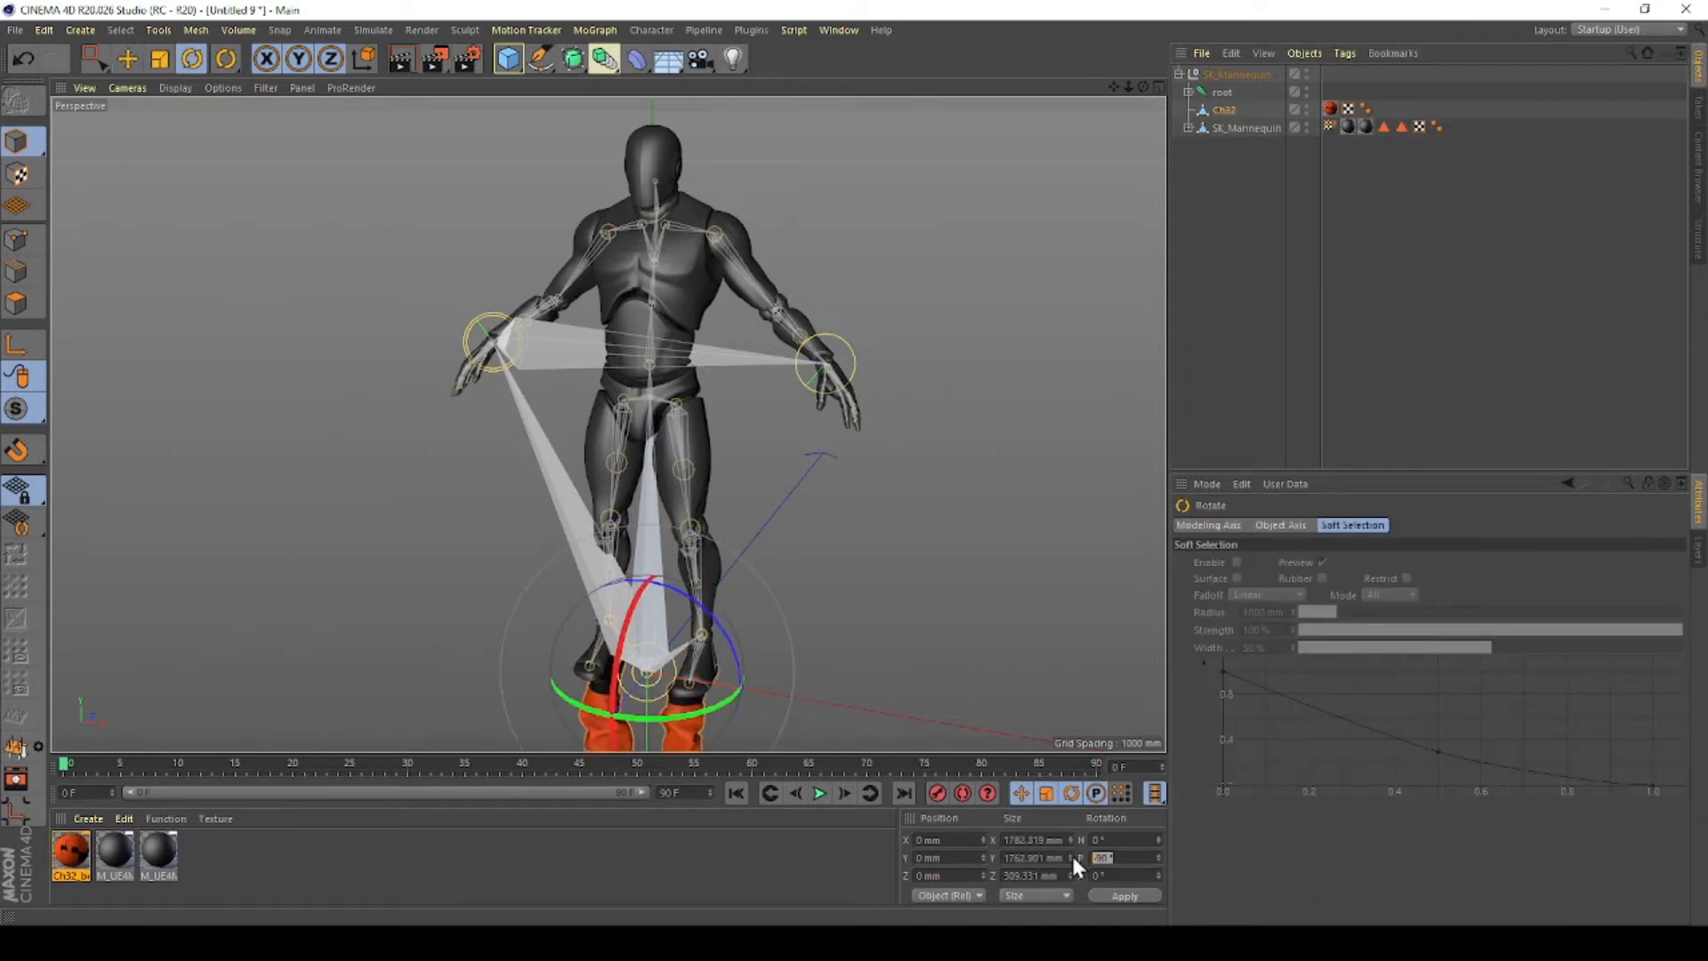
- Stand the Ch32 mesh upright with a pitch rotation of 90° and delete the SK_Mannequin polygon mesh
text(90)
key(Return)
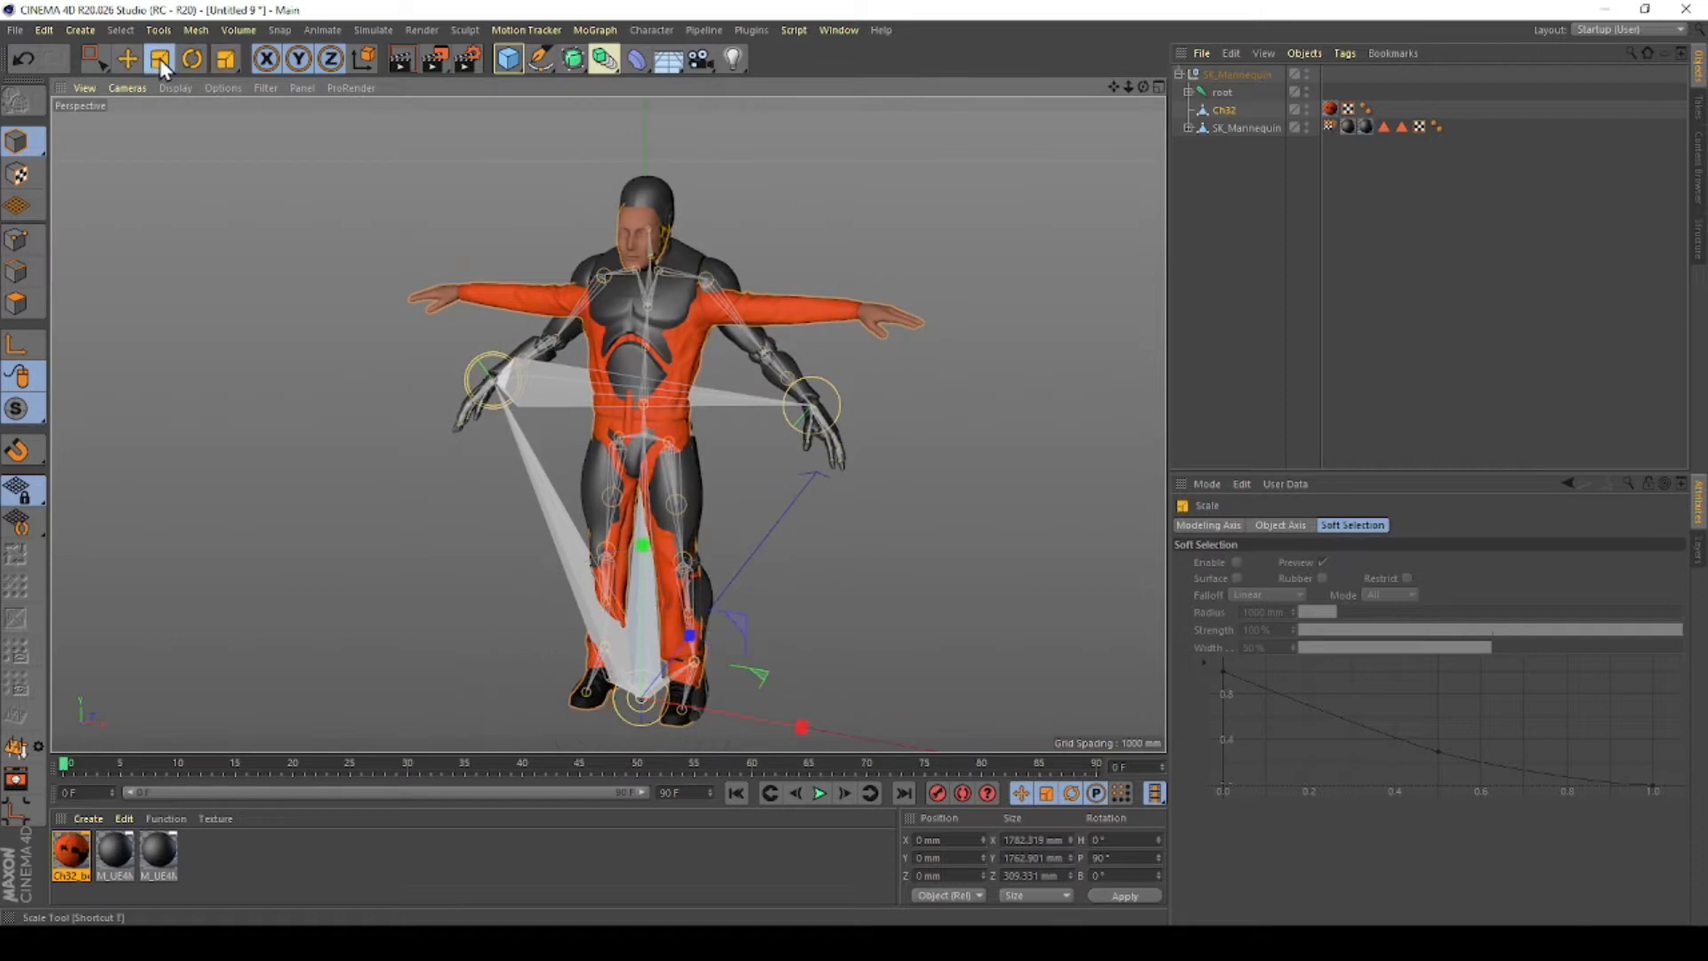
click(1244, 127)
key(Delete)
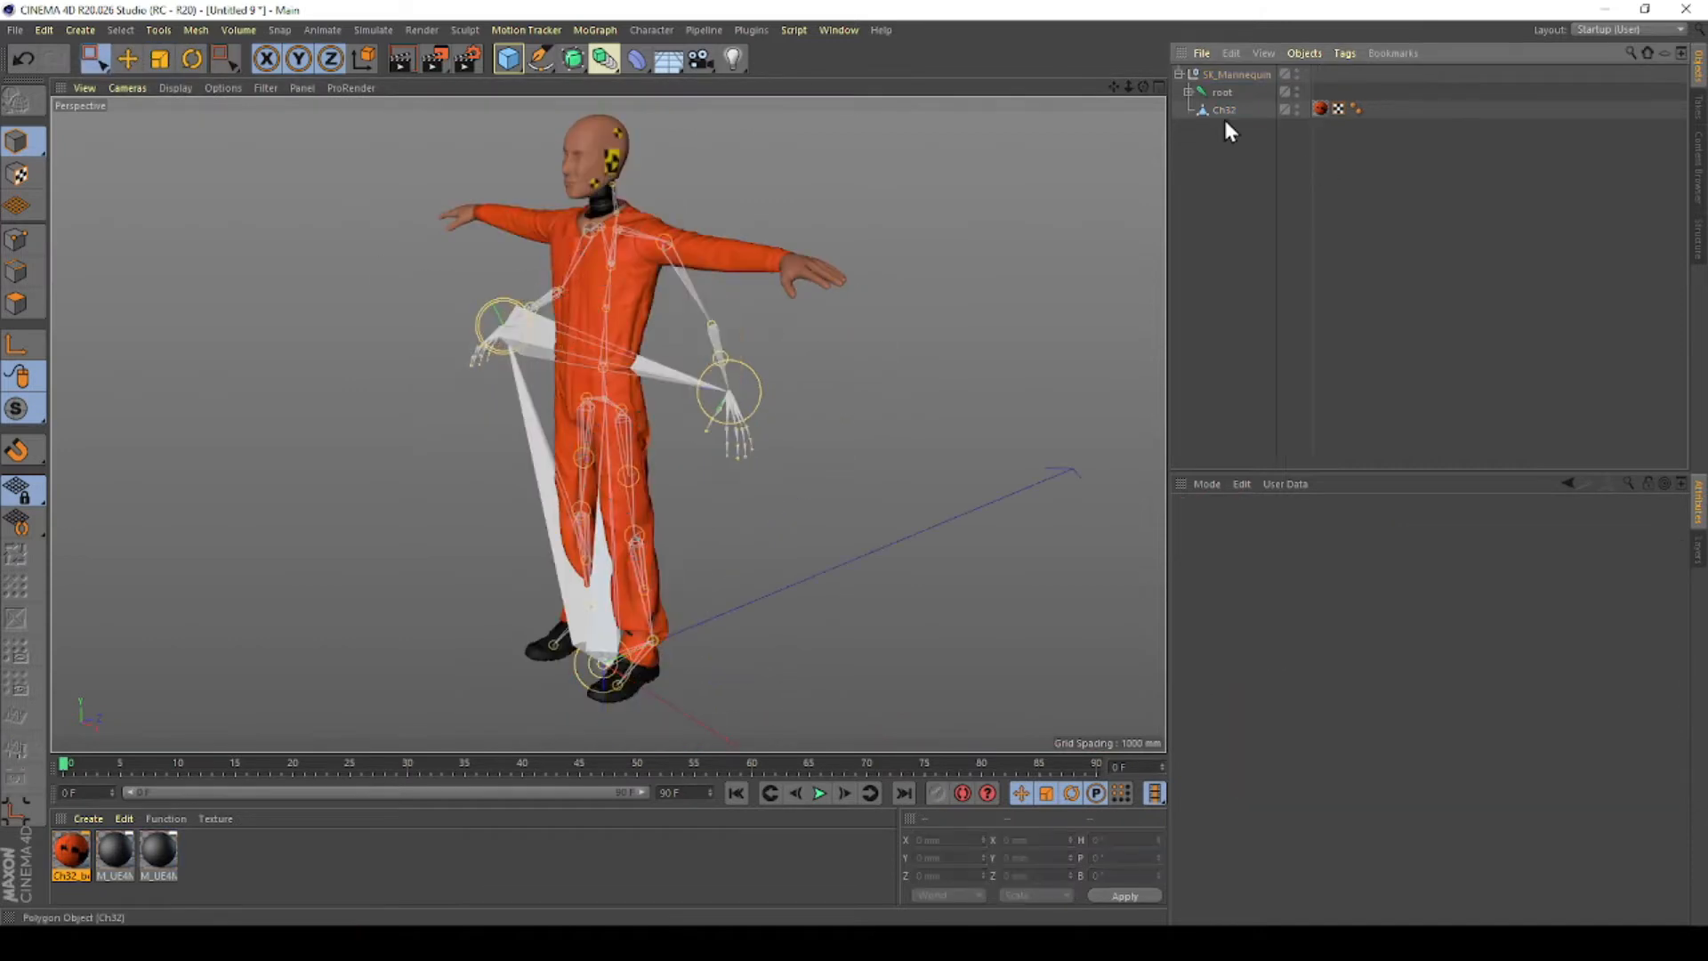
click(1219, 113)
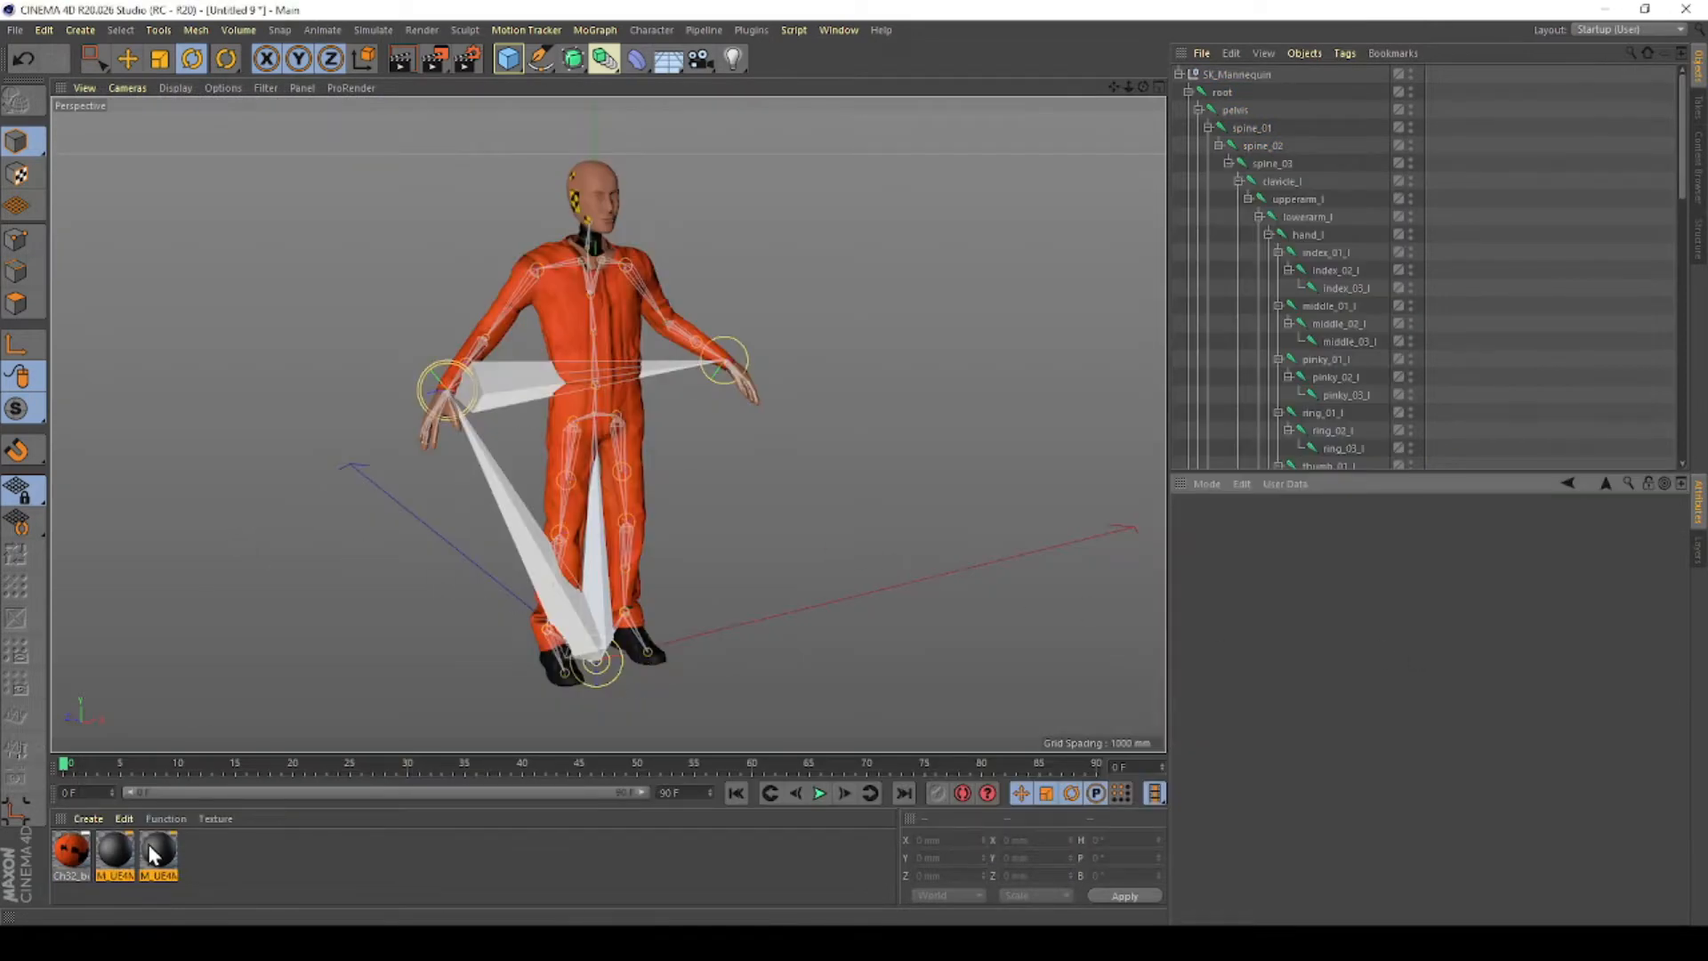
- Delete the two leftover UE4 mannequin materials, and check the names of the root null and the Dummy mesh
key(Delete)
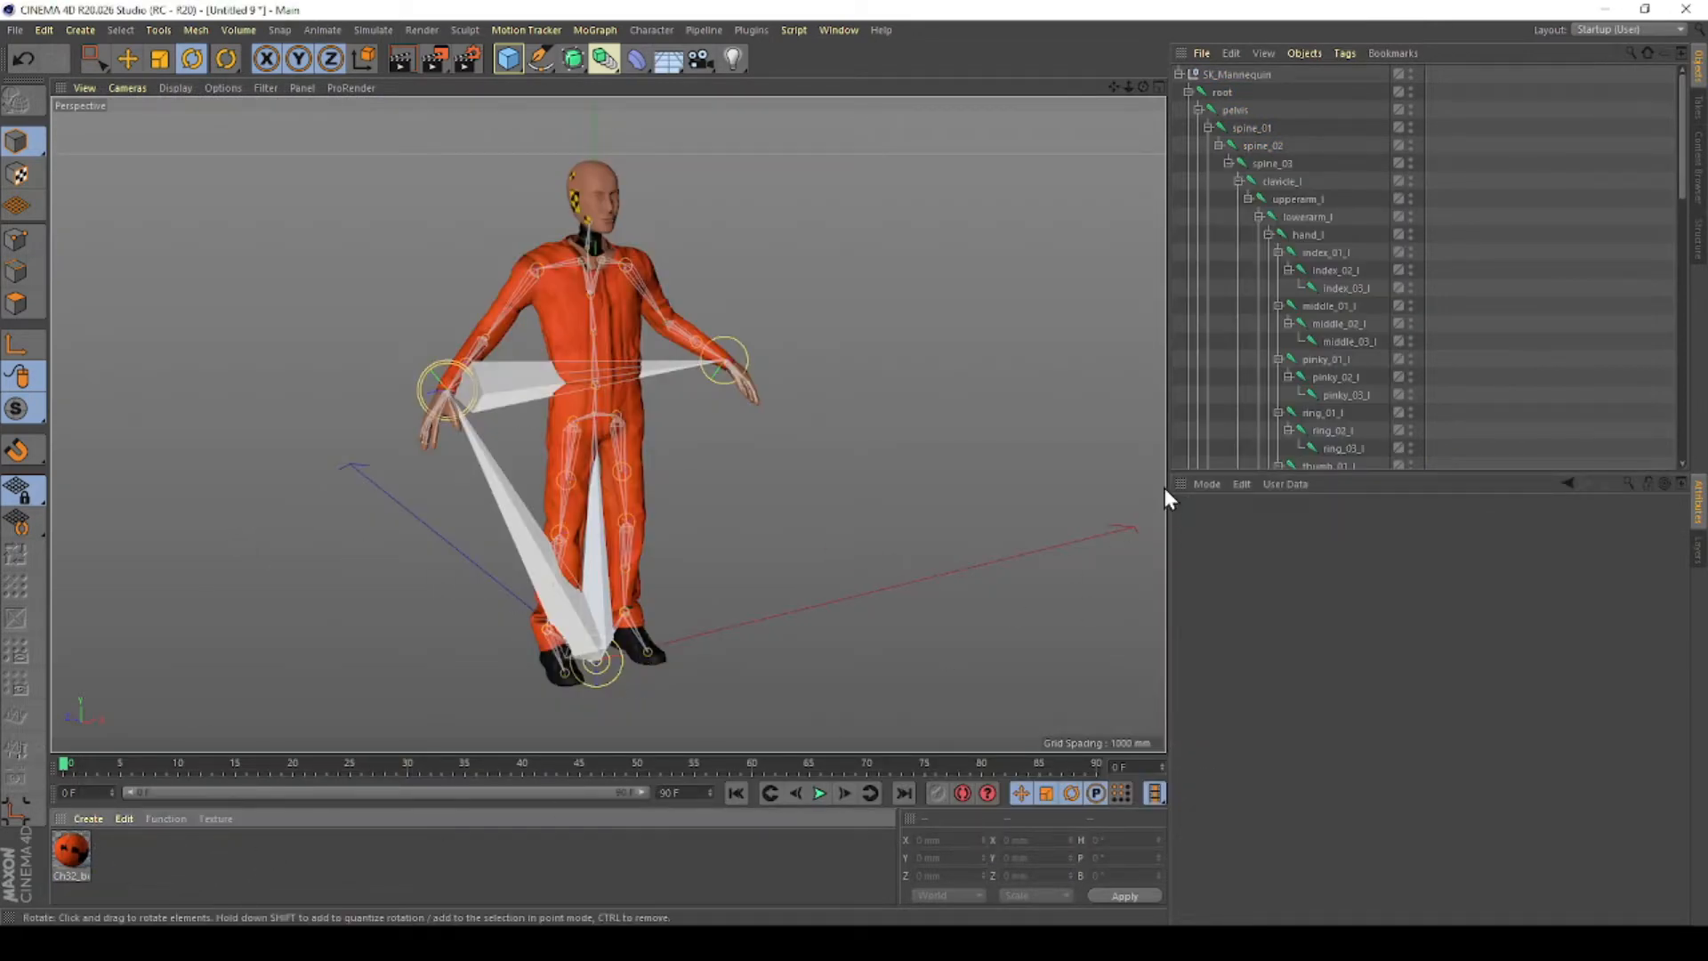
double_click(1252, 75)
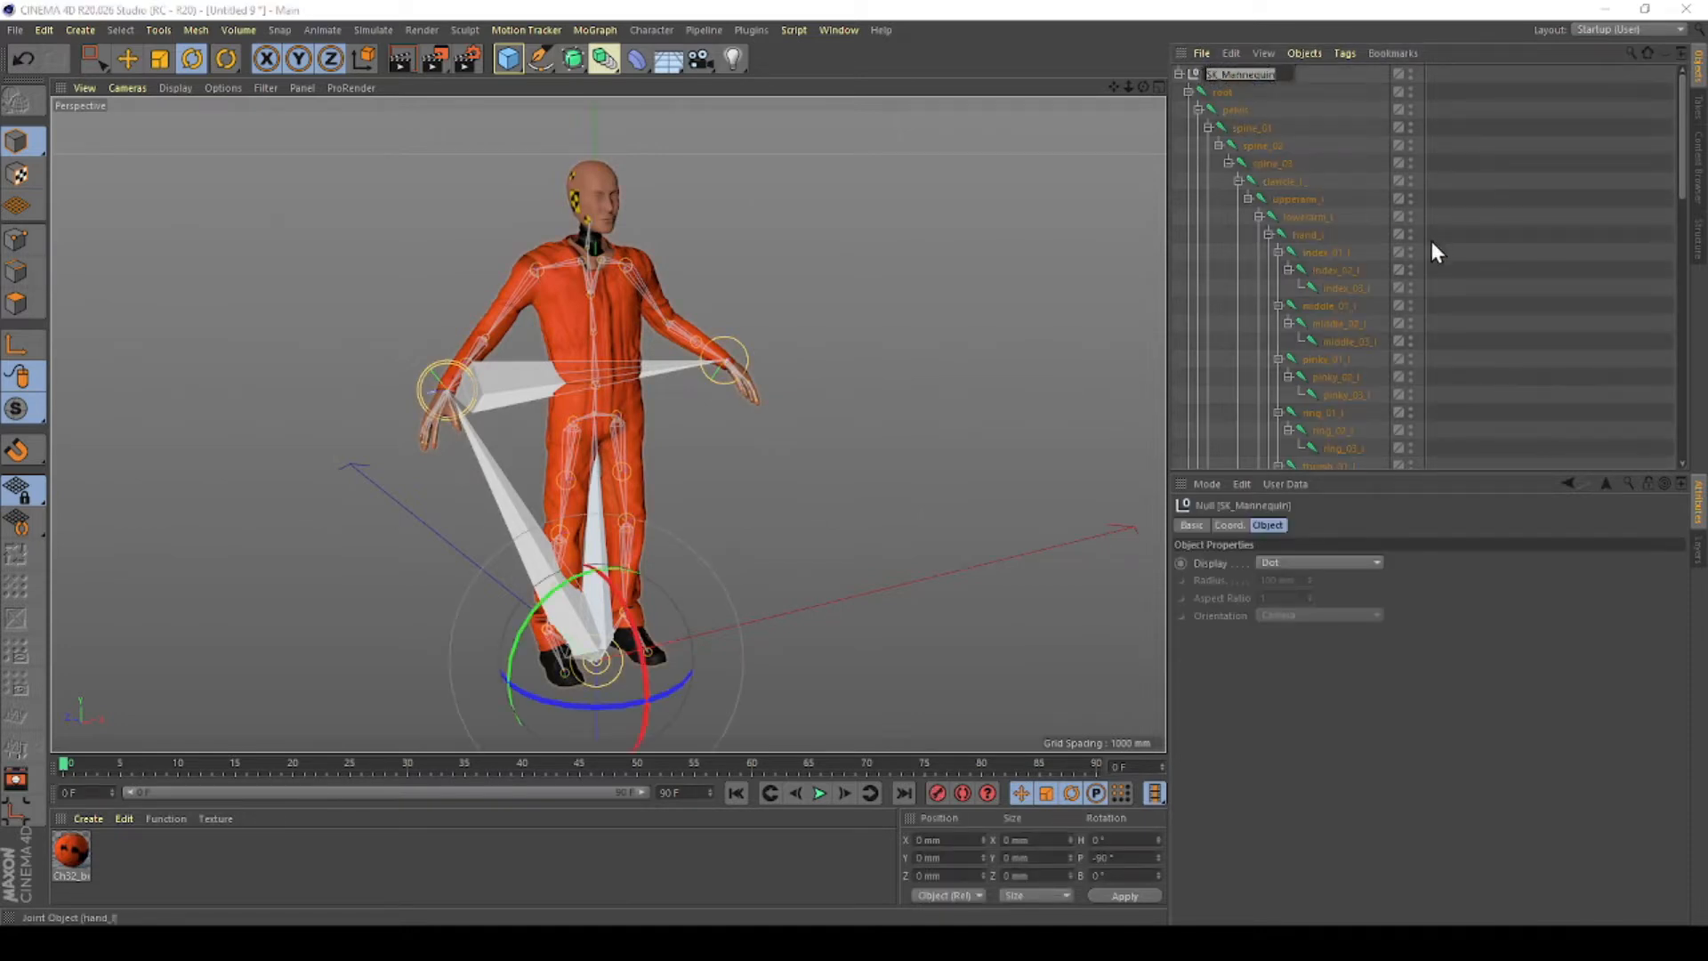
key(Return)
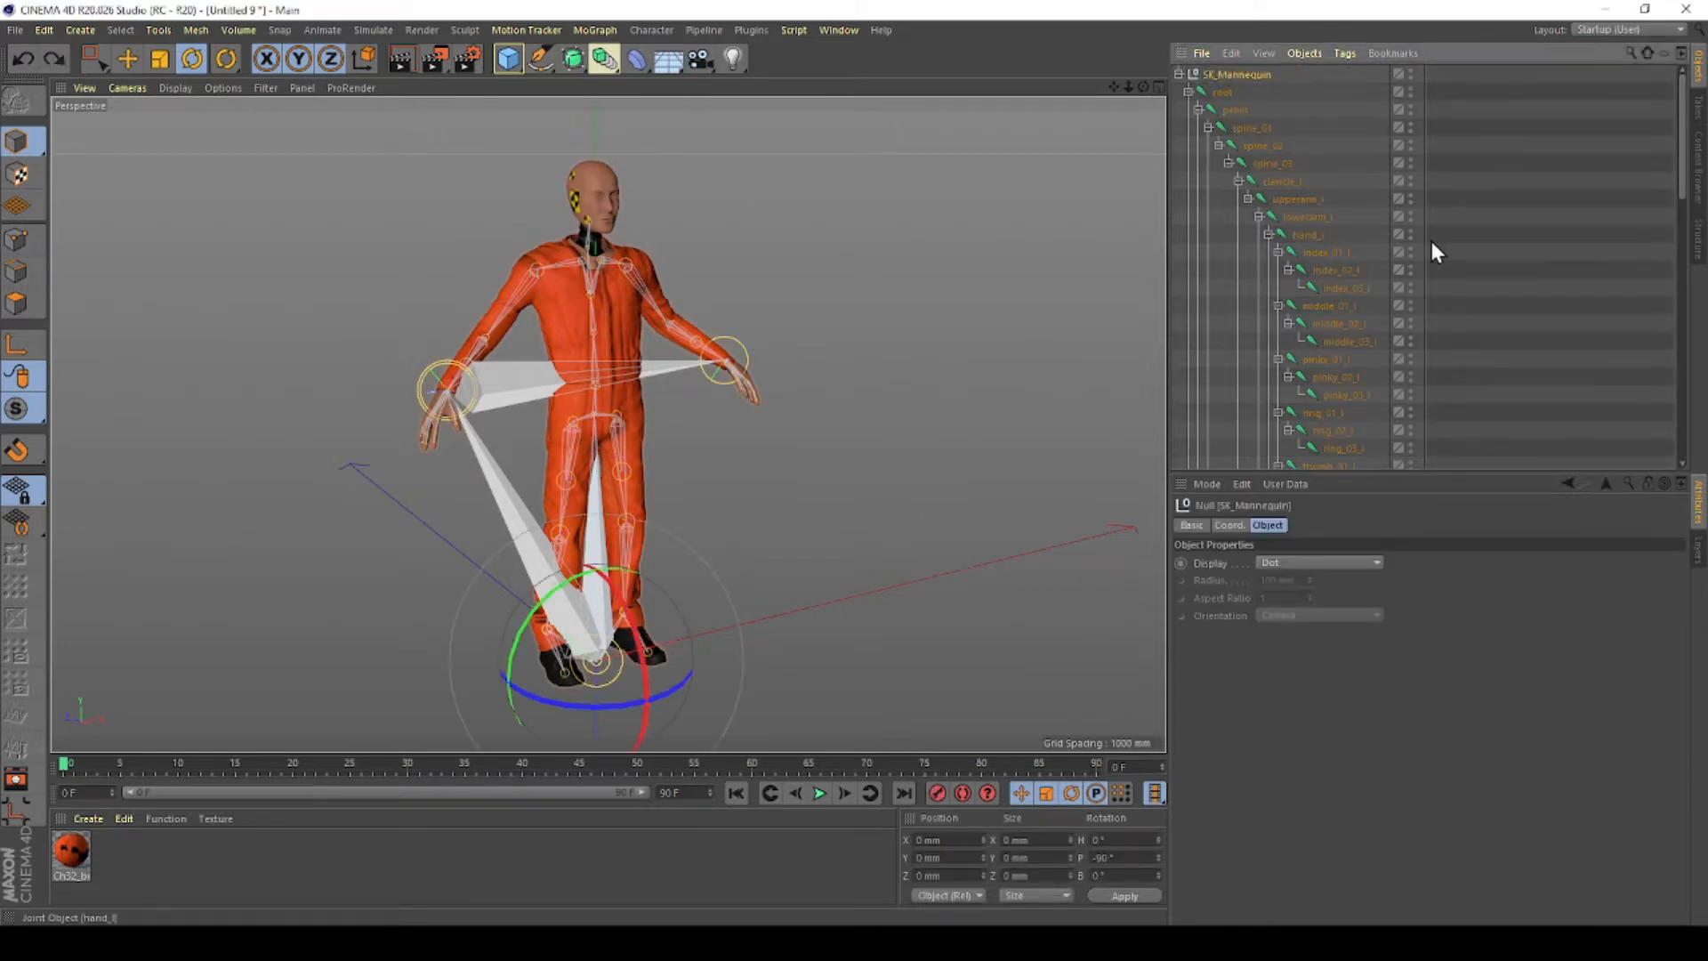
scroll(1335, 356, down, 10)
click(1224, 460)
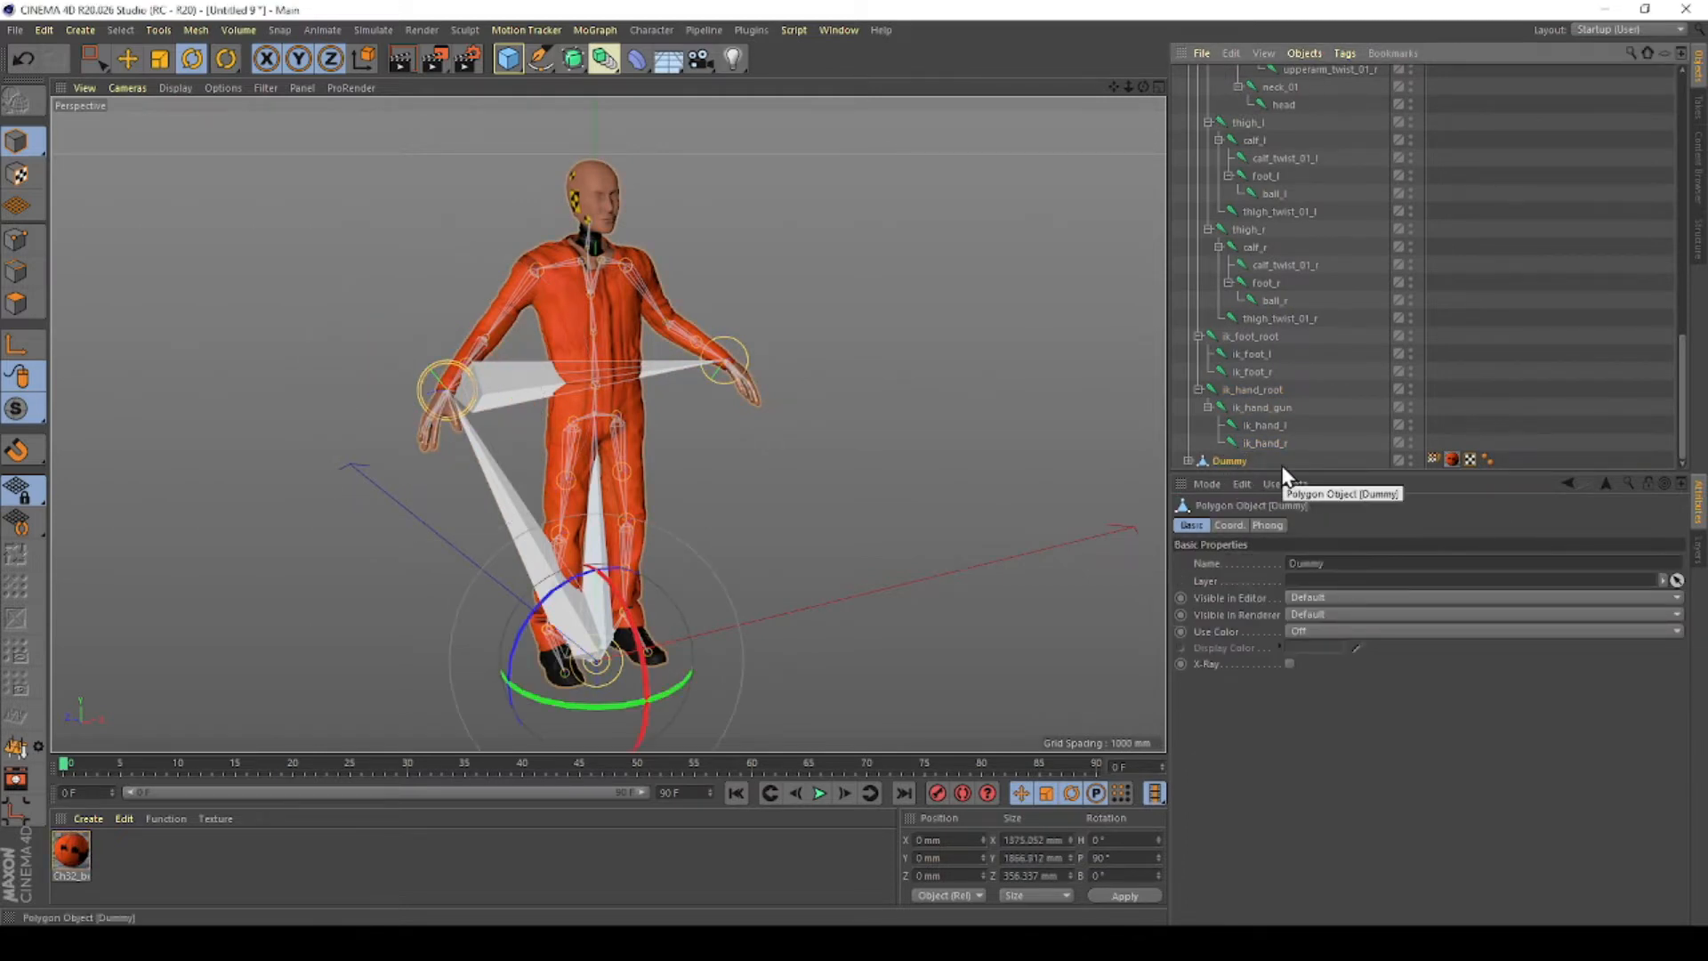
- Export the scene as FBX with the current export settings, overwriting UE4_Dummy.fbx in the Mixamo folder
click(15, 30)
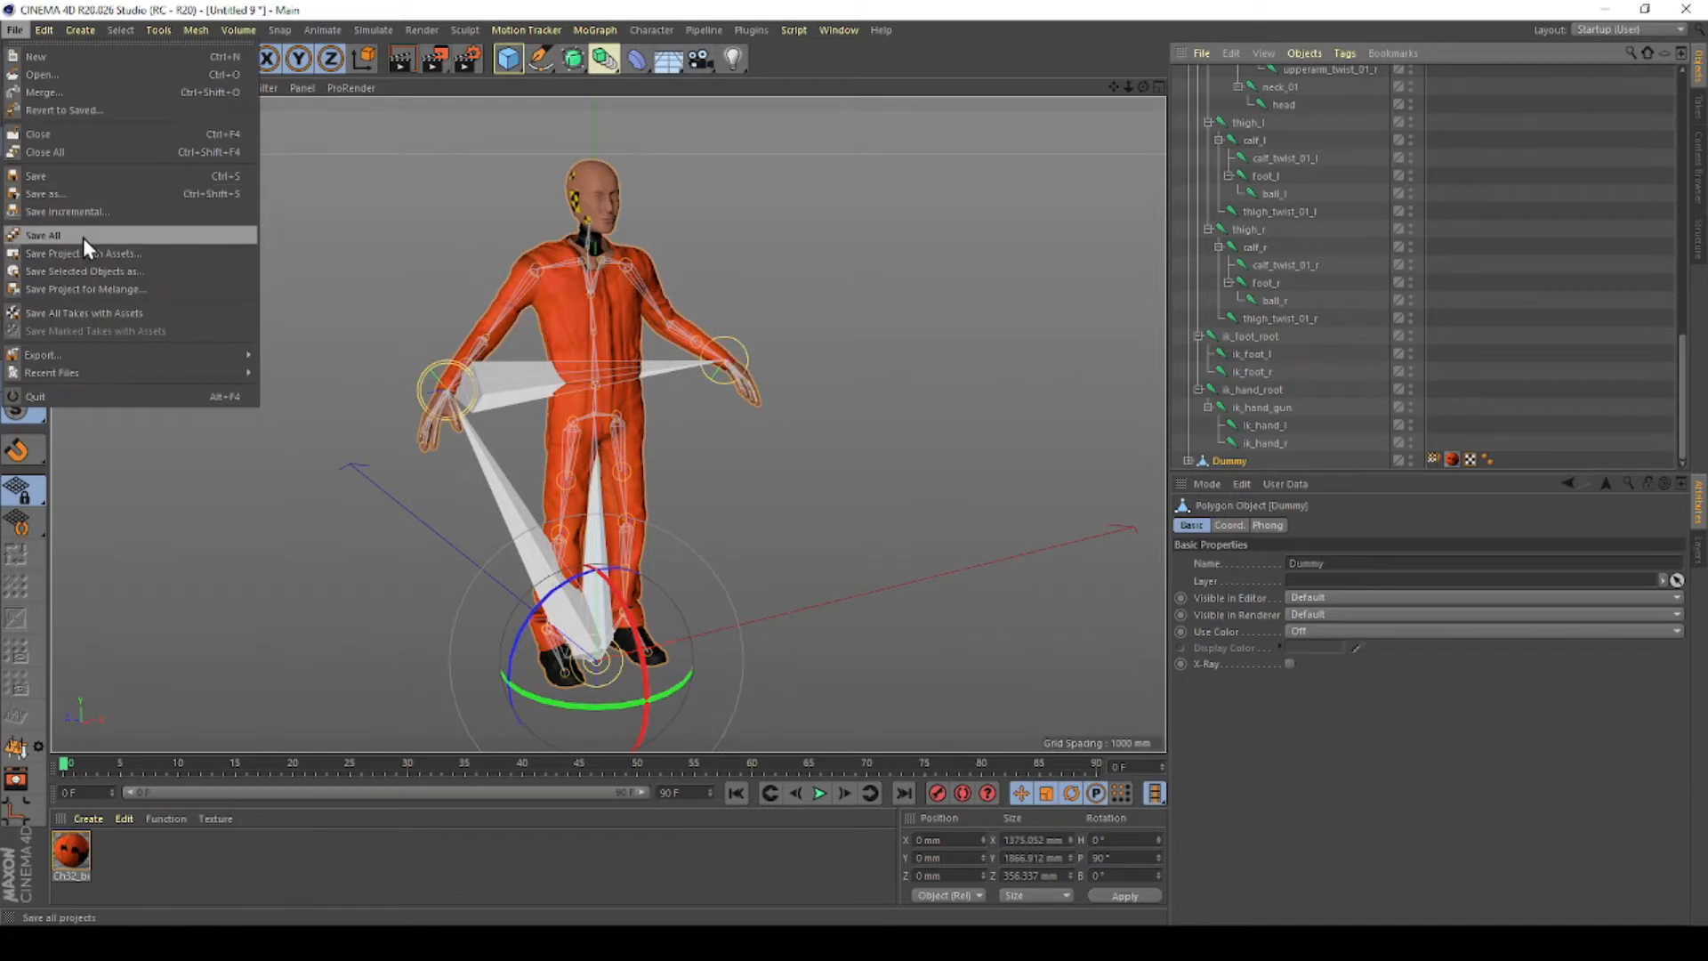
mouse_move(79, 355)
click(295, 498)
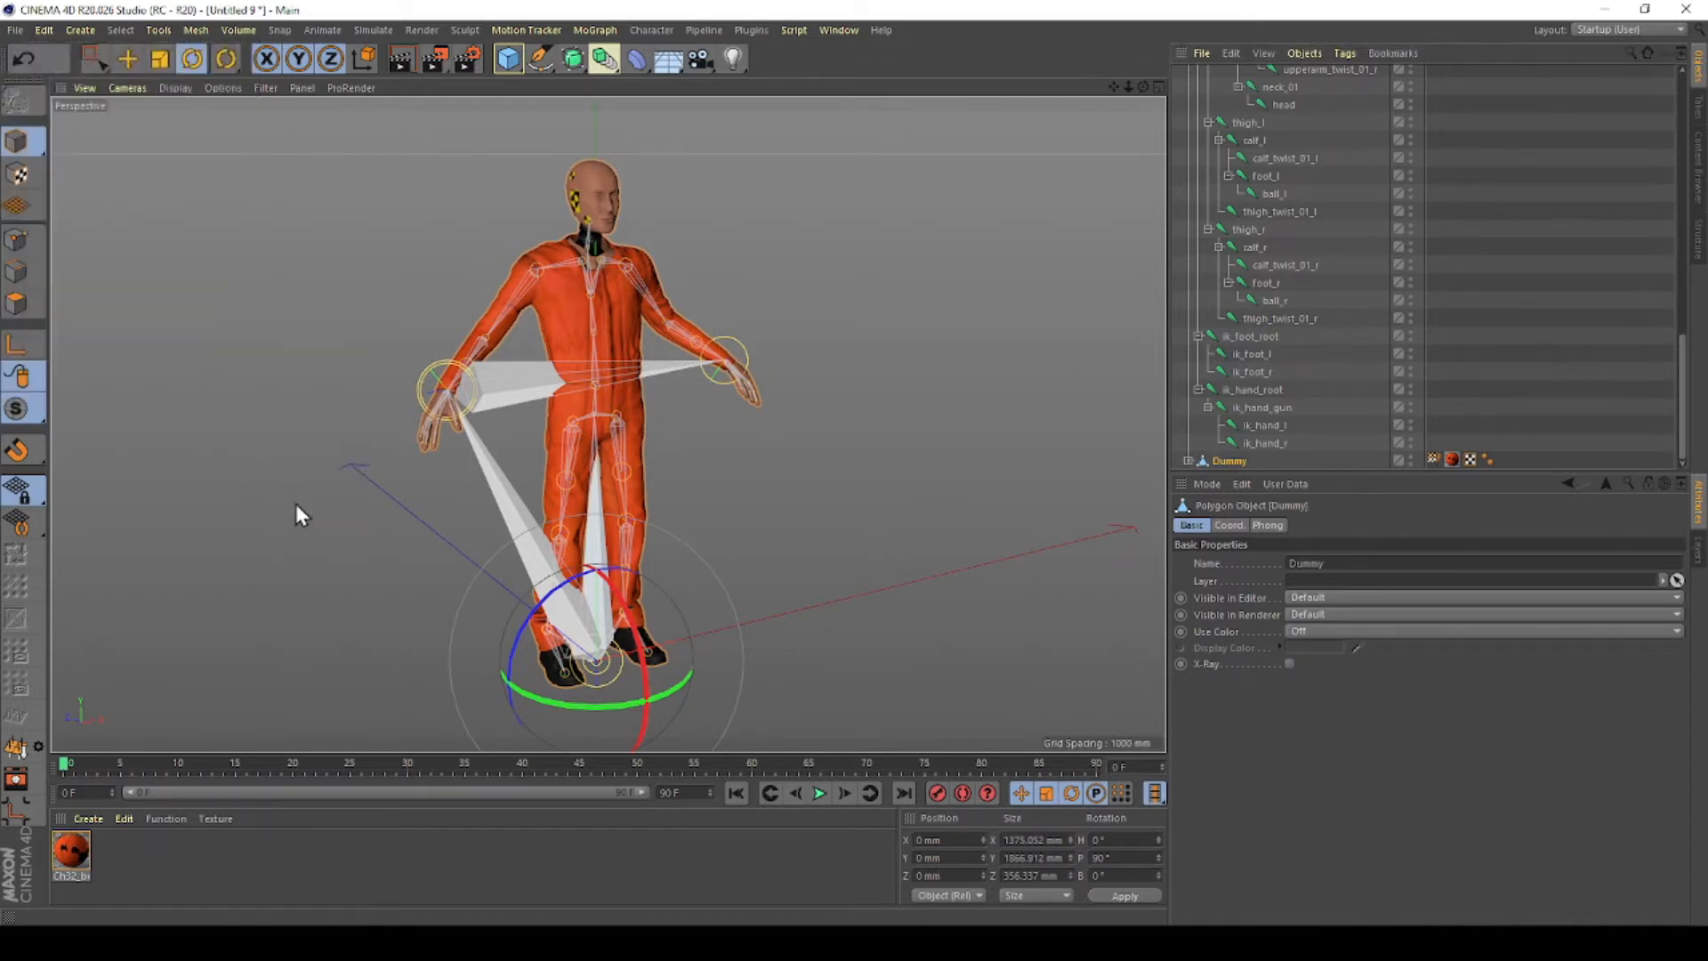
click(207, 206)
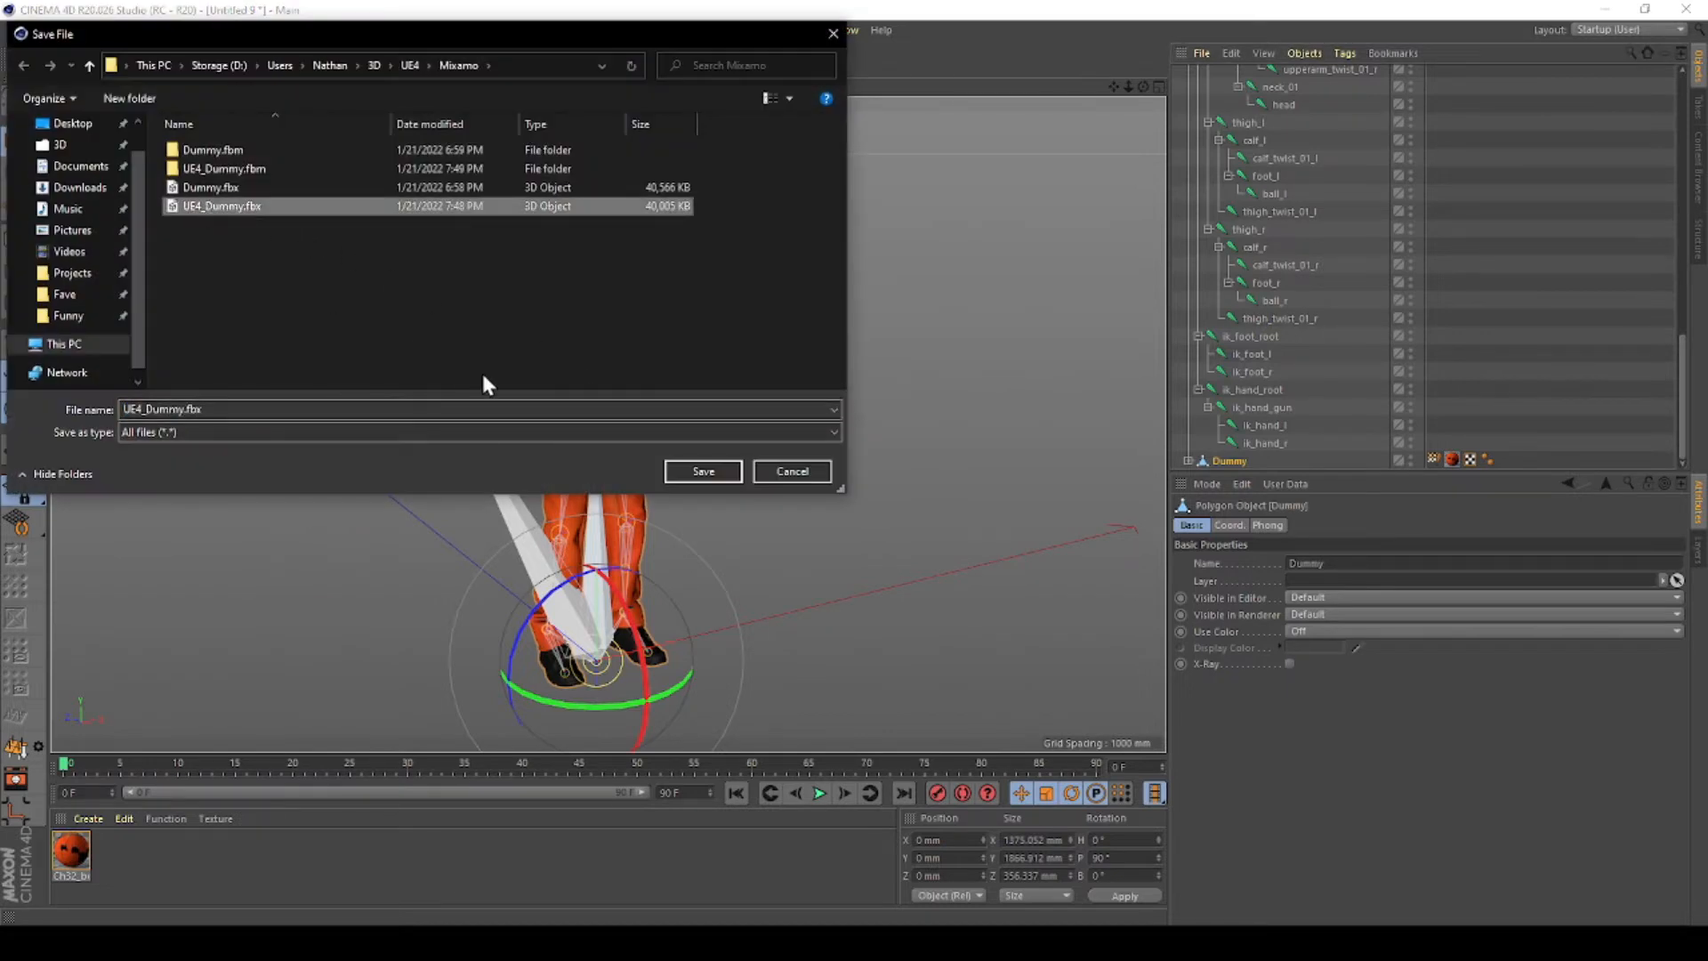
click(685, 471)
click(886, 480)
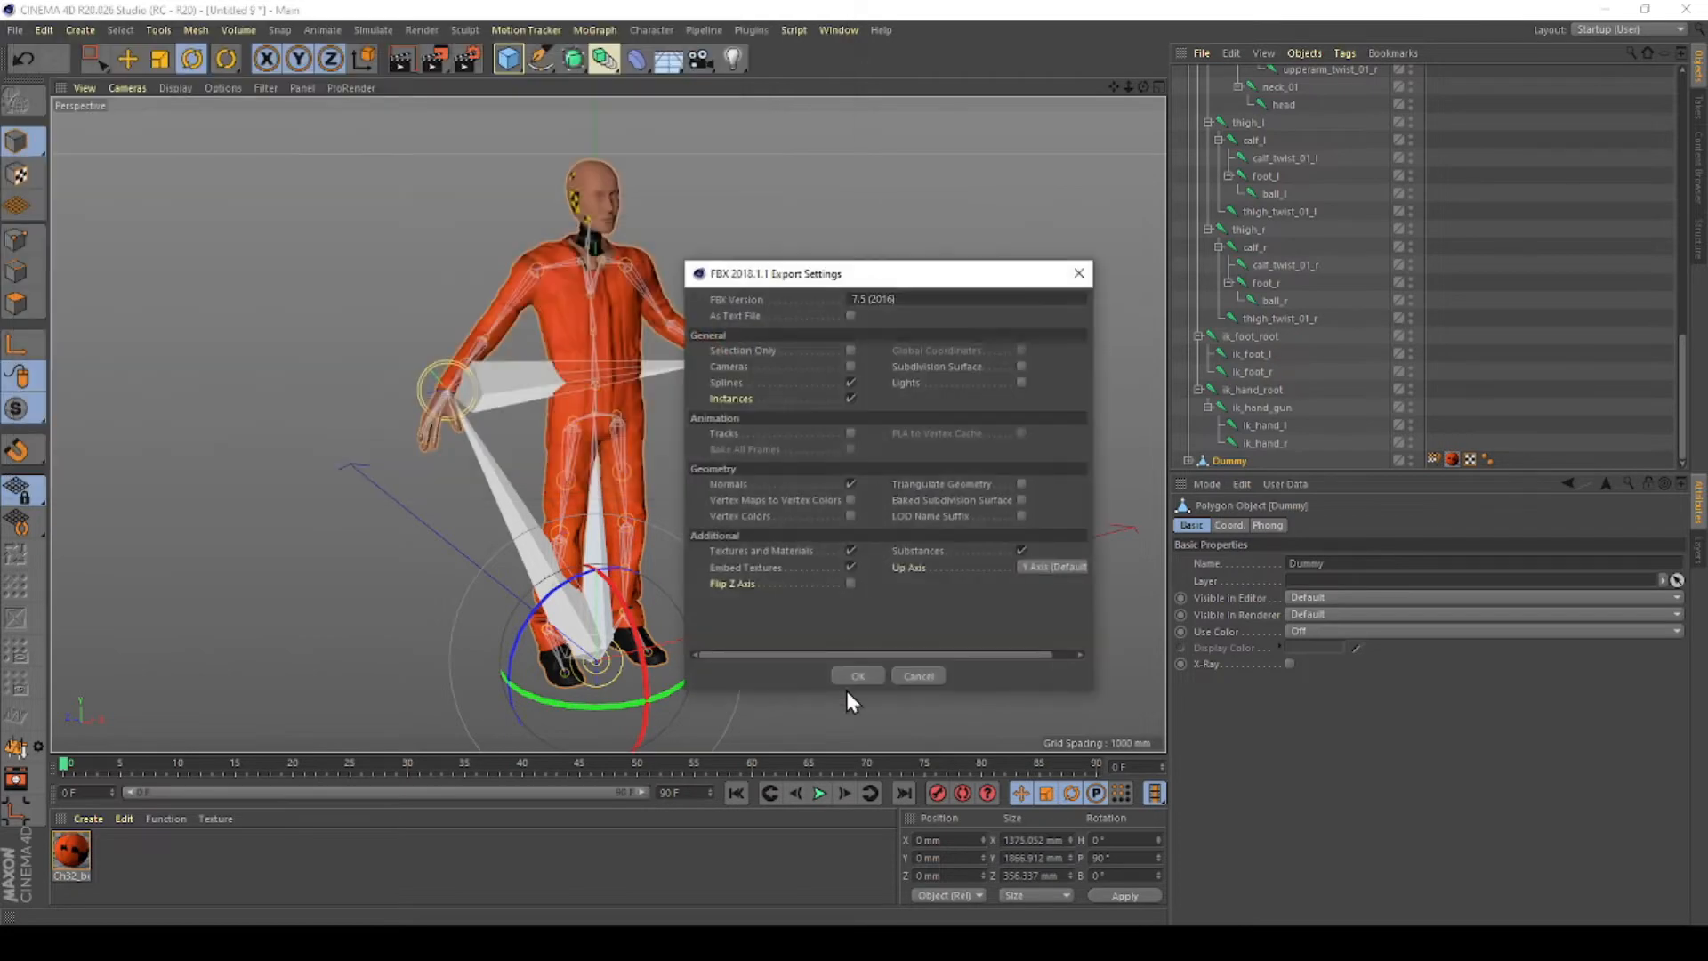
click(857, 676)
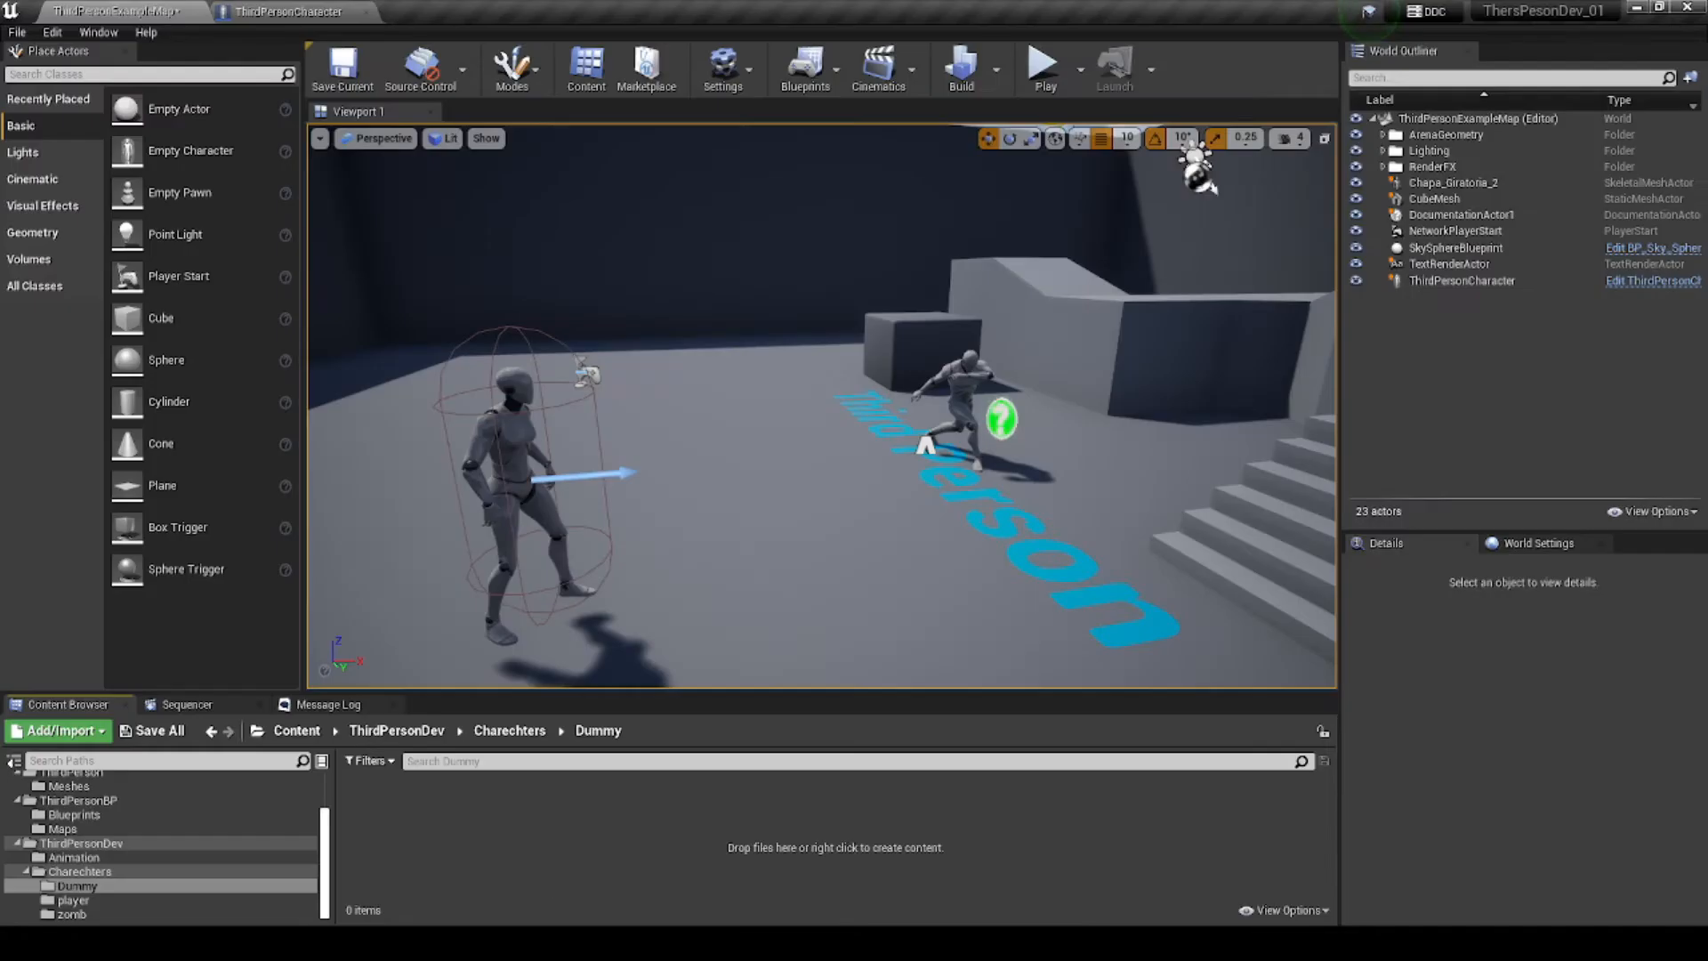
- Import UE4_Dummy.fbx into Unreal's Dummy content folder as a skeletal mesh that uses UE4_Mannequin_Skeleton
key(alt+Tab)
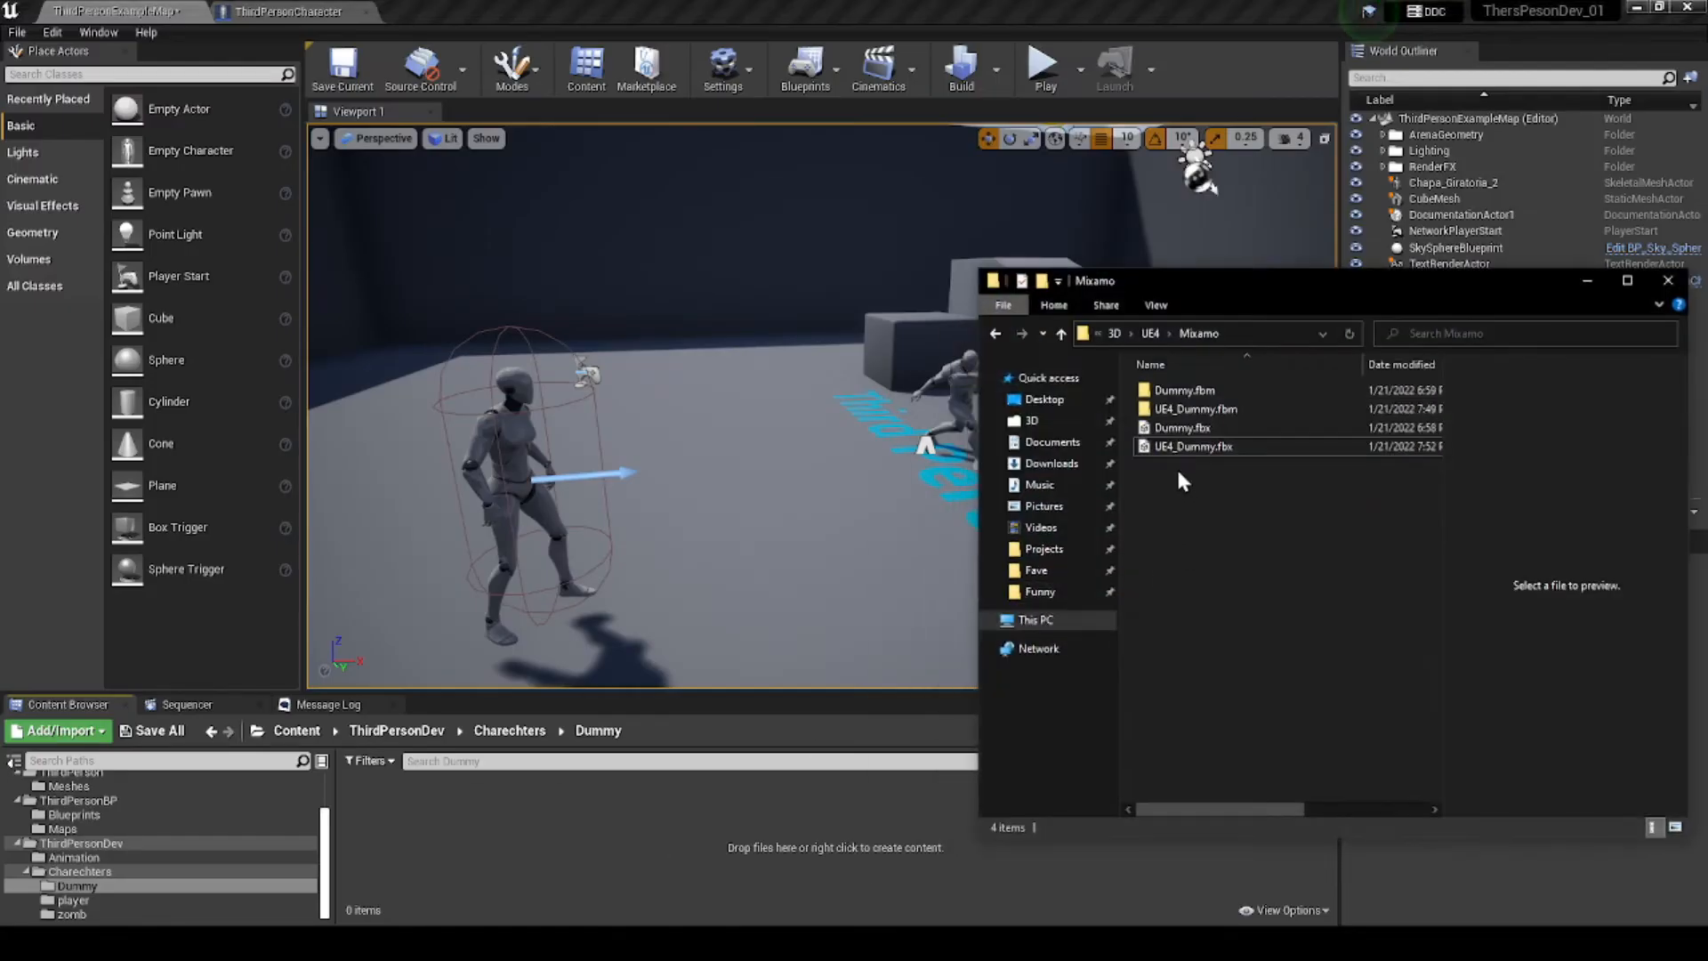
click(1184, 447)
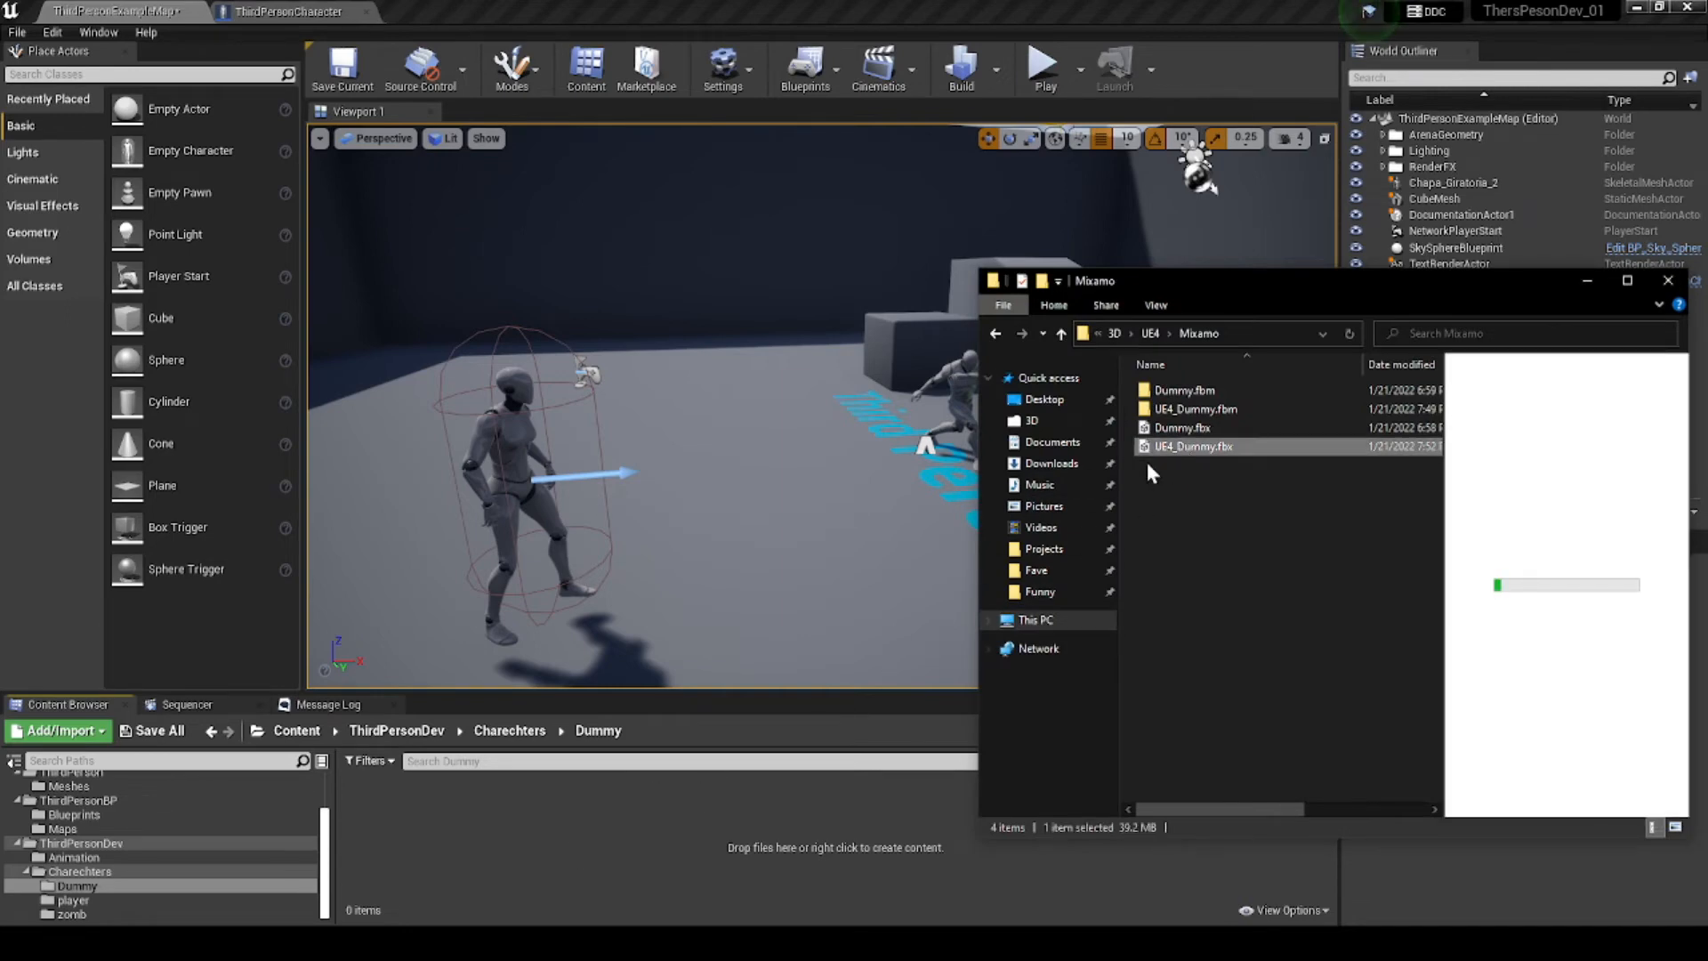
drag(1148, 449, 548, 872)
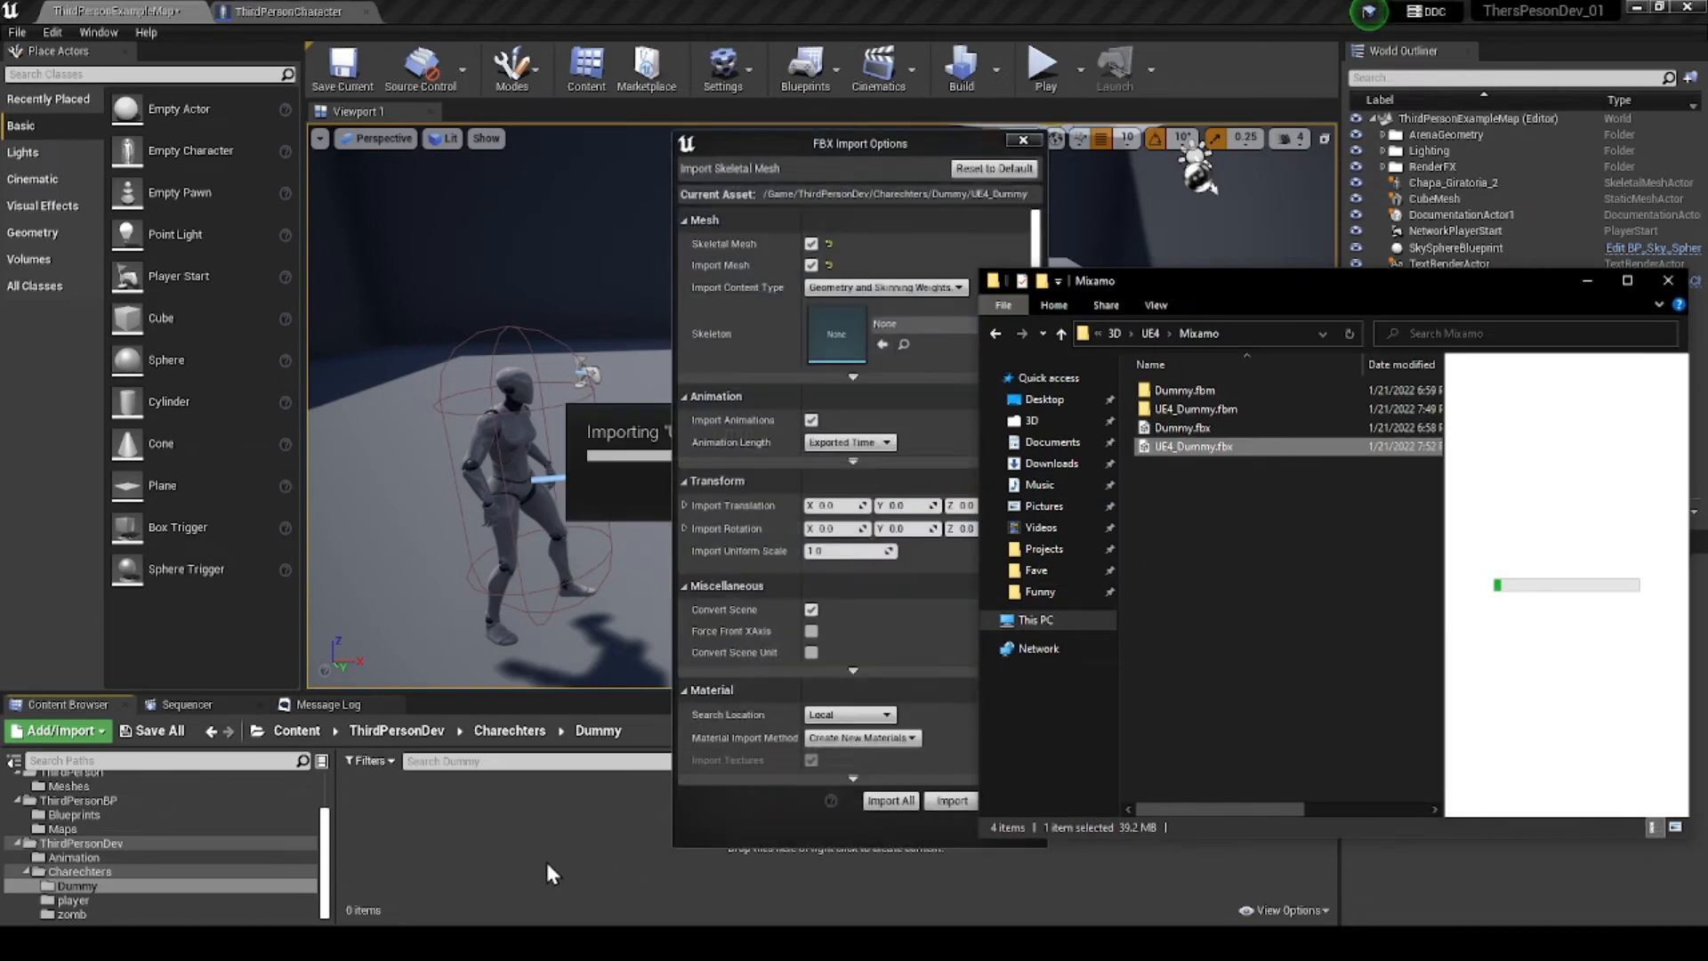
click(903, 326)
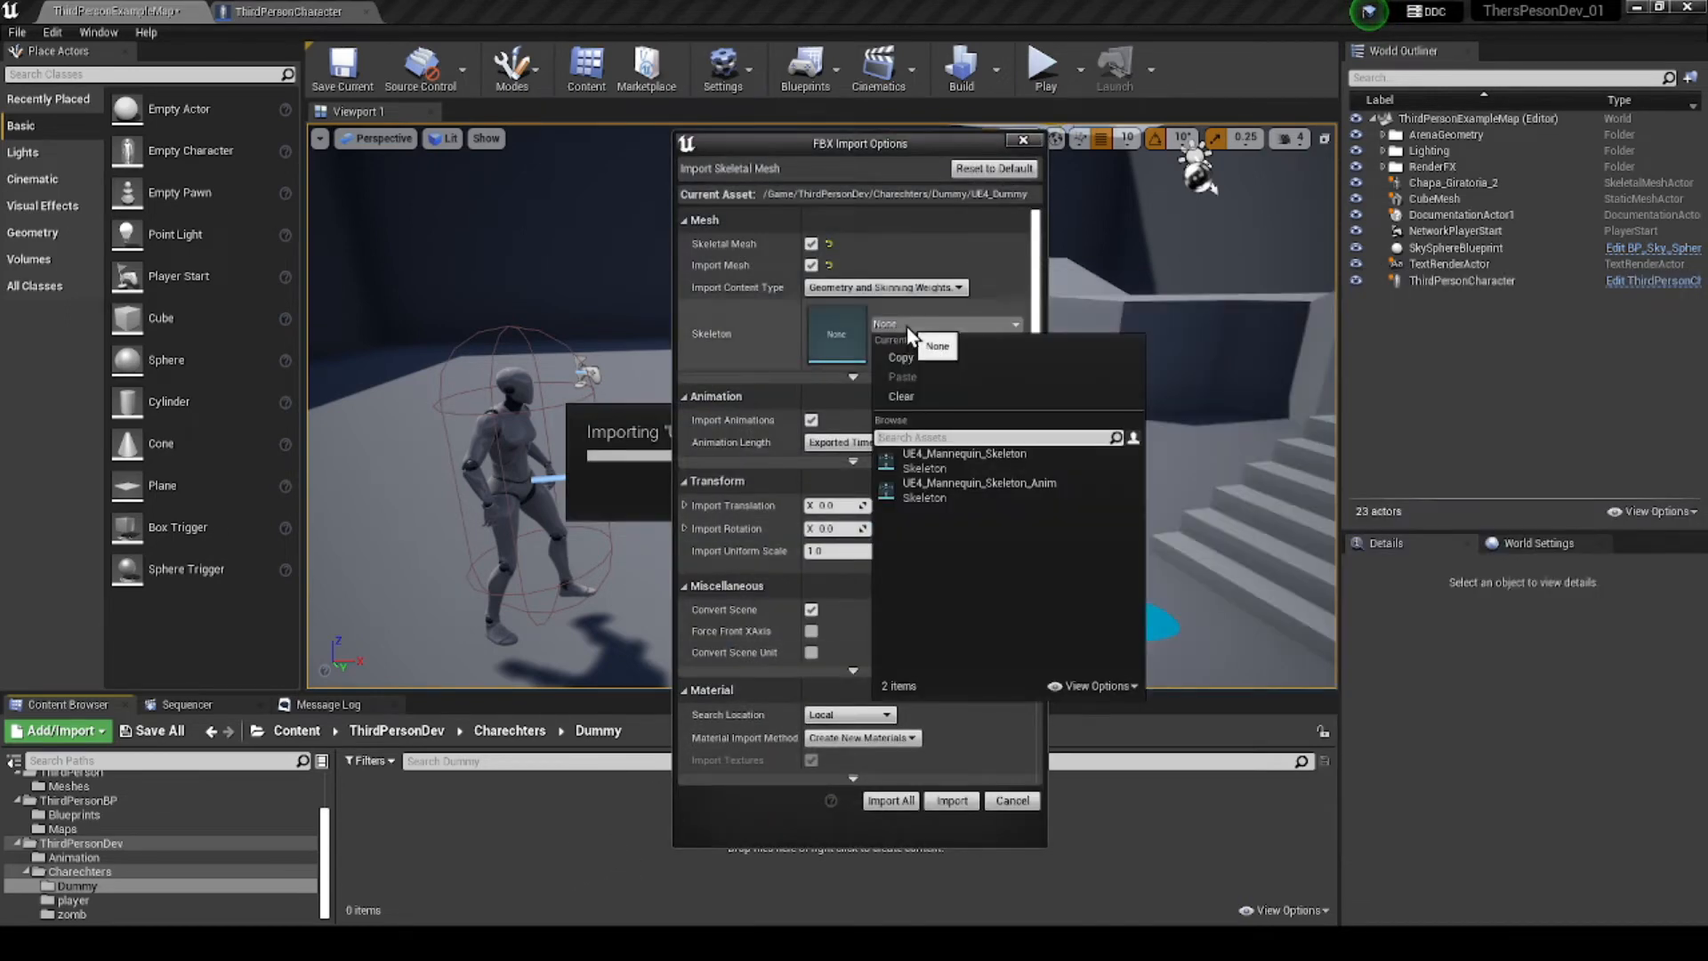
click(943, 461)
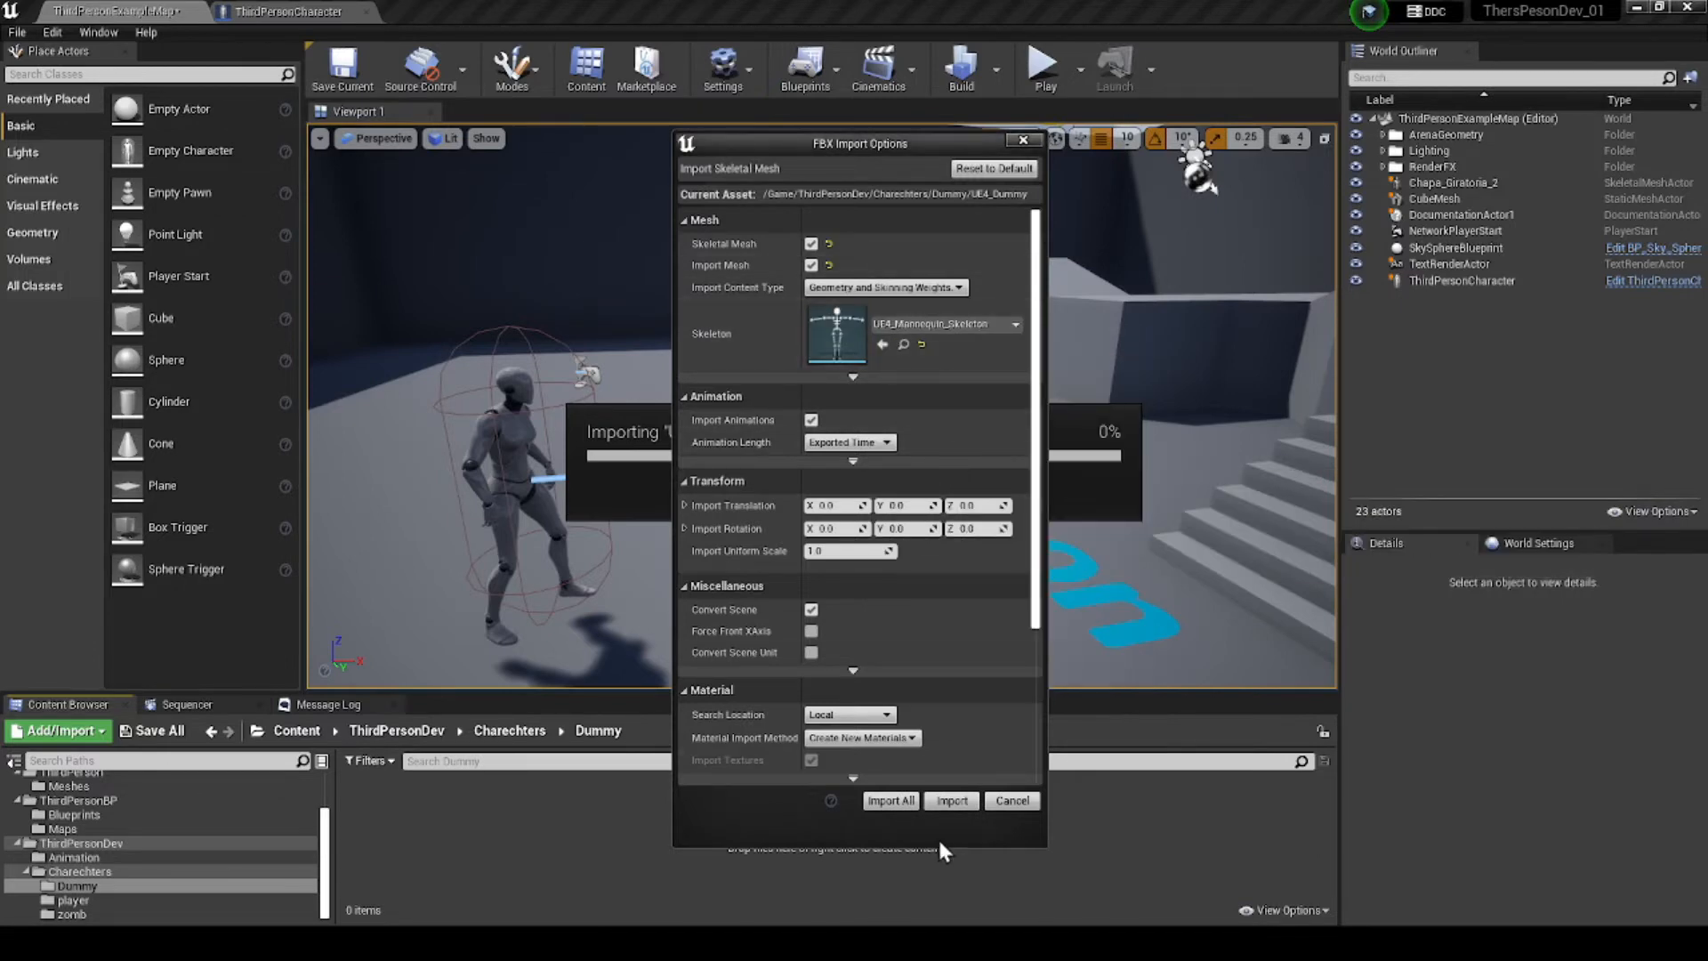
click(948, 800)
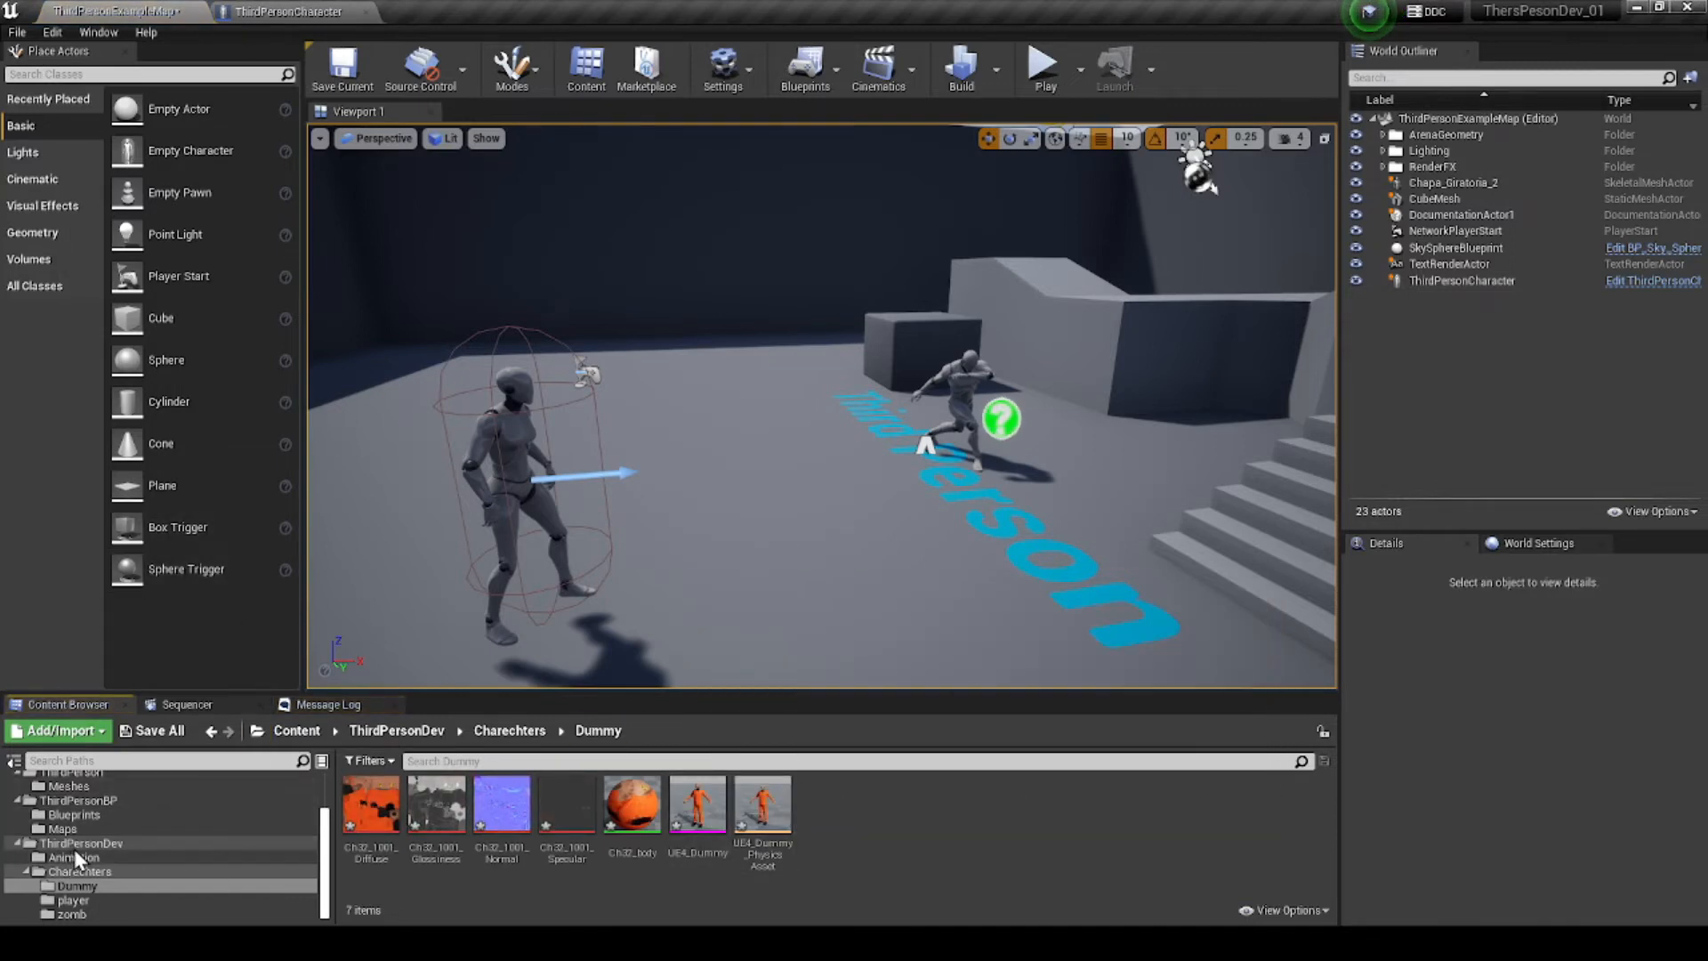
- Set the ThirdPersonCharacter blueprint's skeletal mesh to UE4_Dummy, and compile and save the blueprint
click(69, 816)
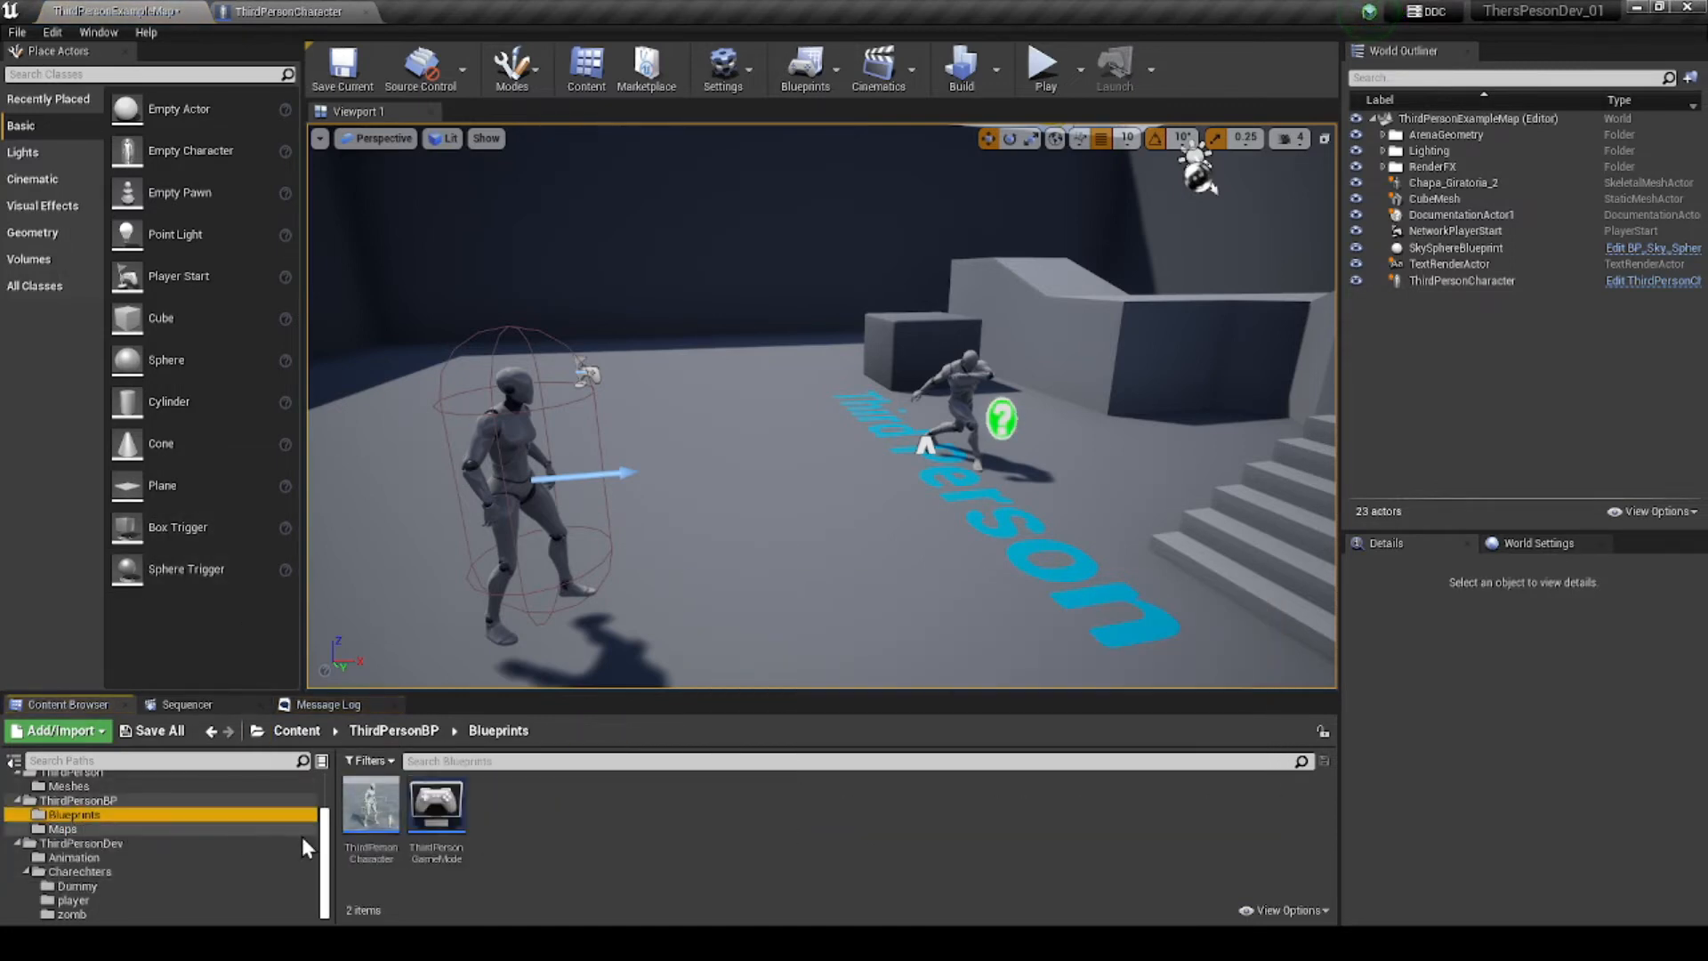
double_click(372, 806)
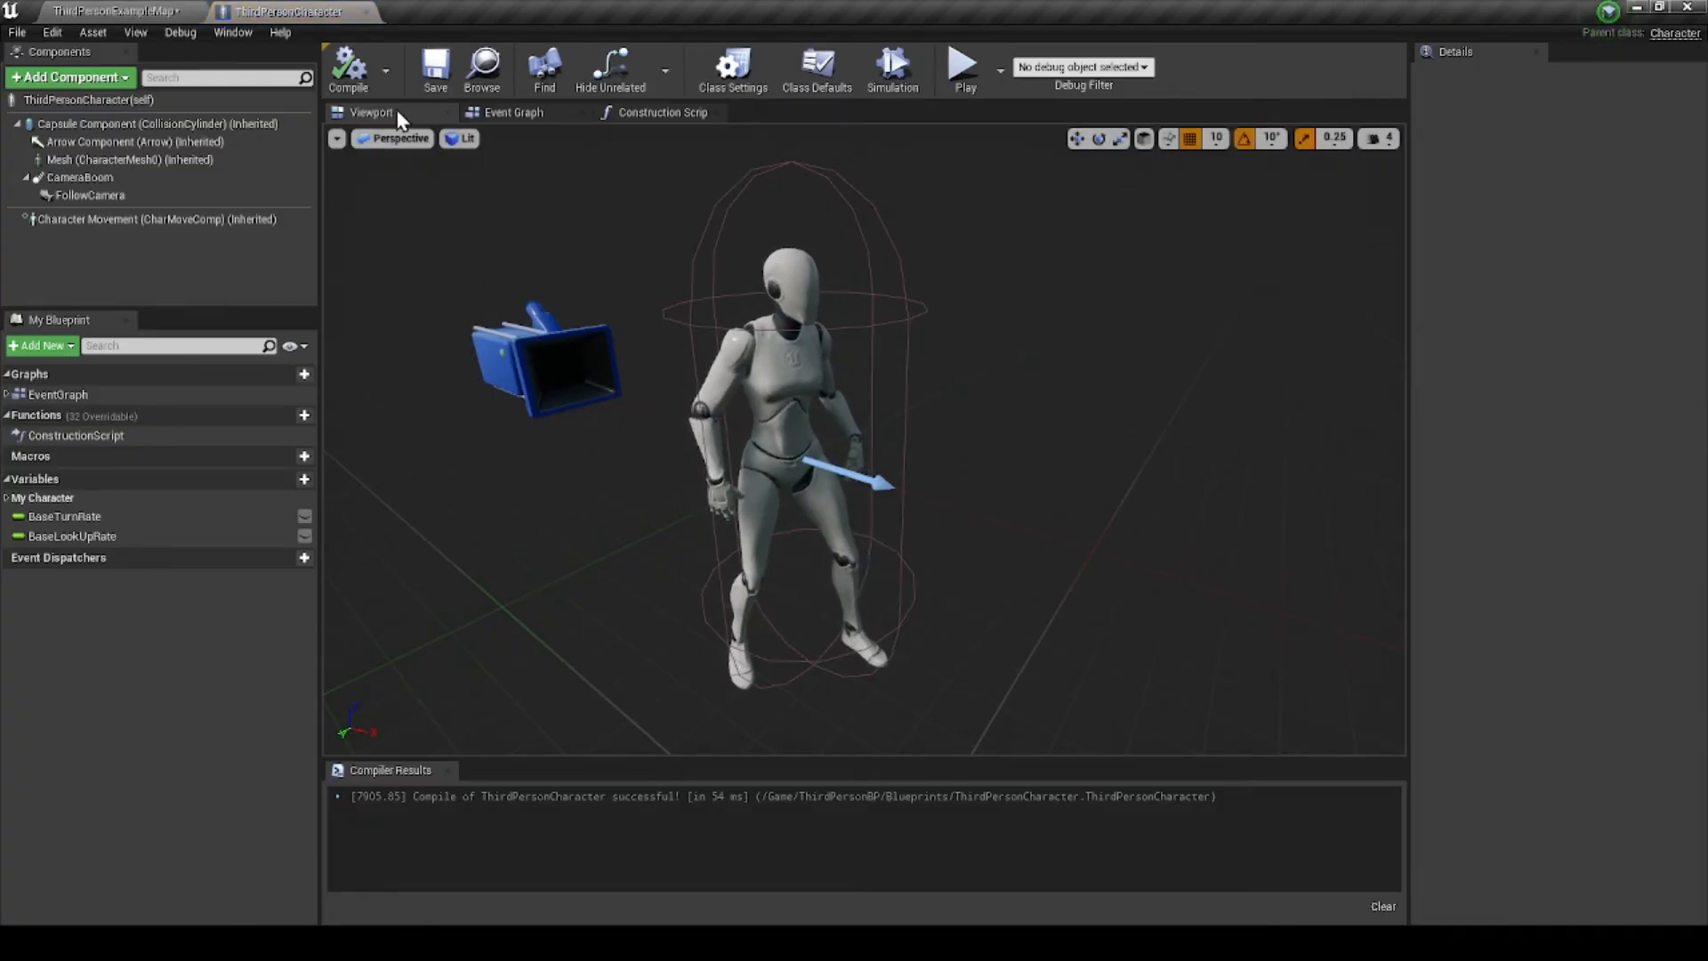
click(94, 161)
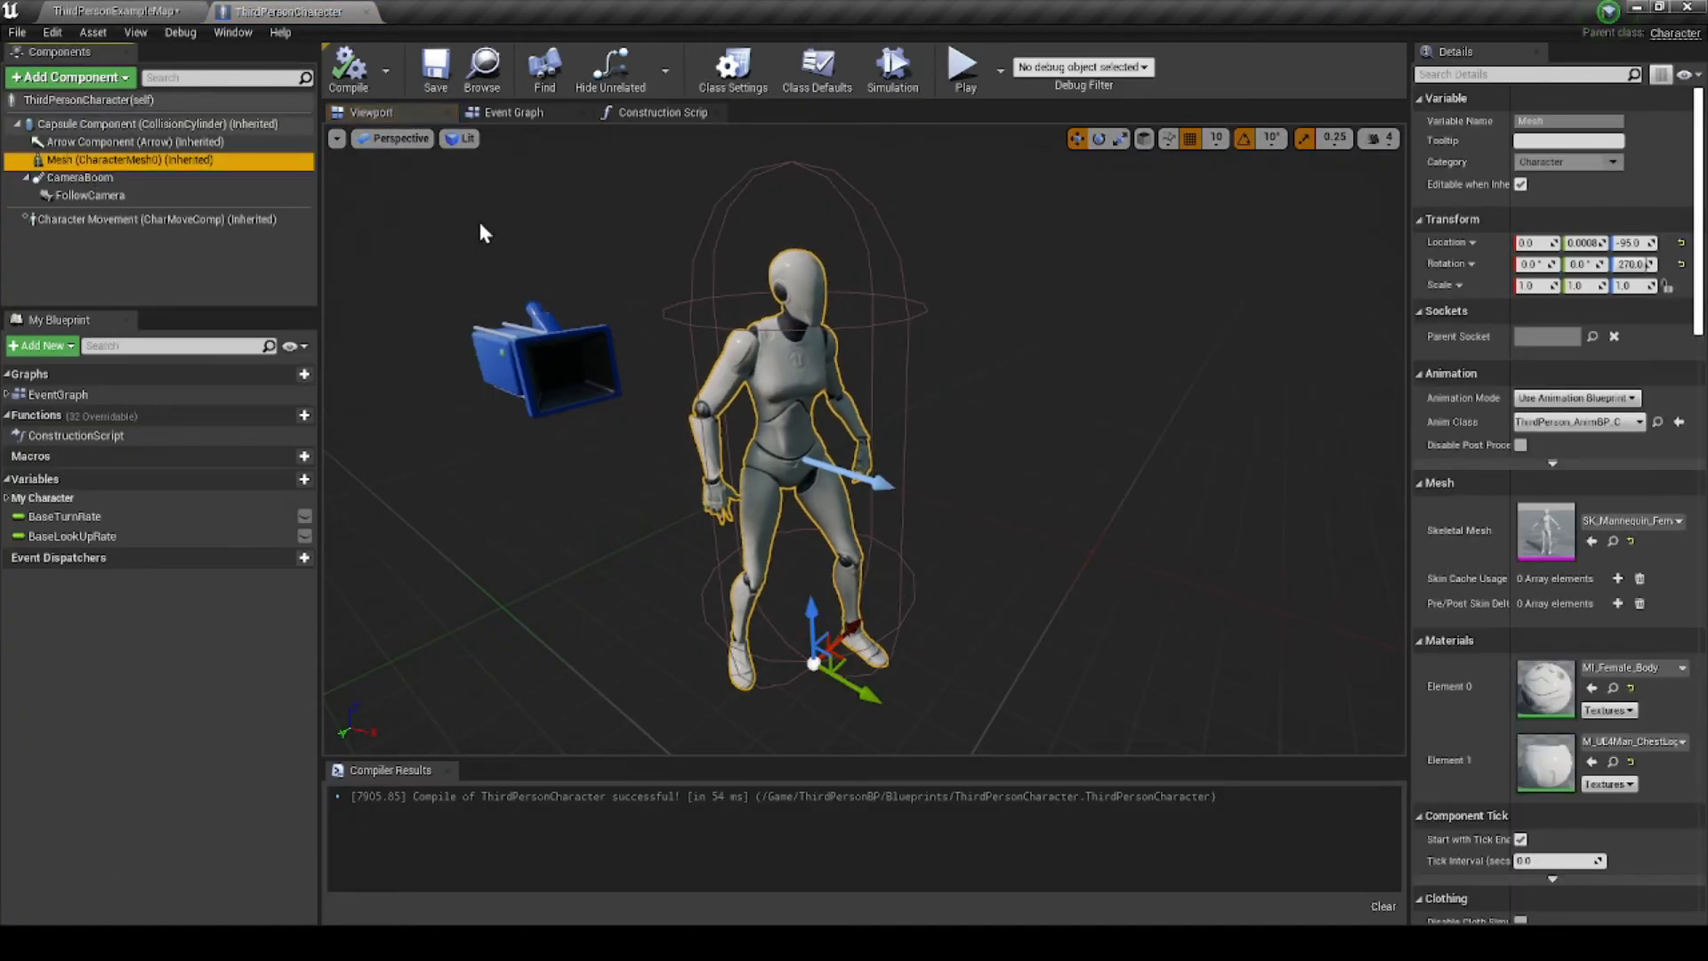
click(1655, 522)
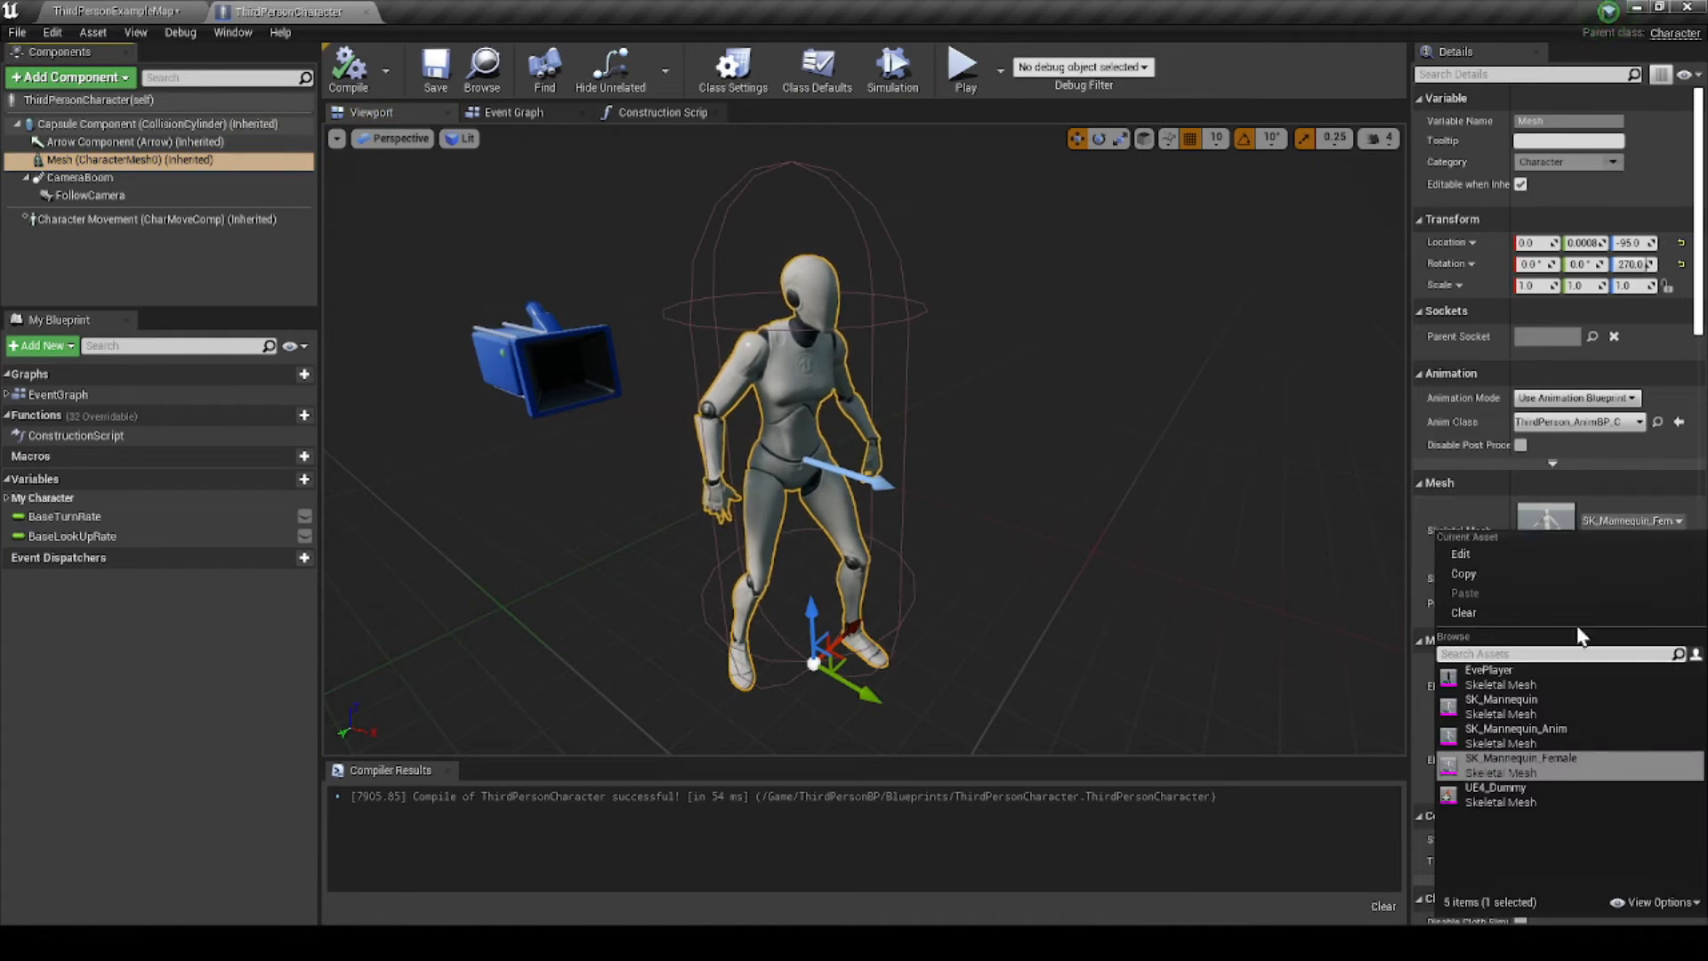
click(1493, 797)
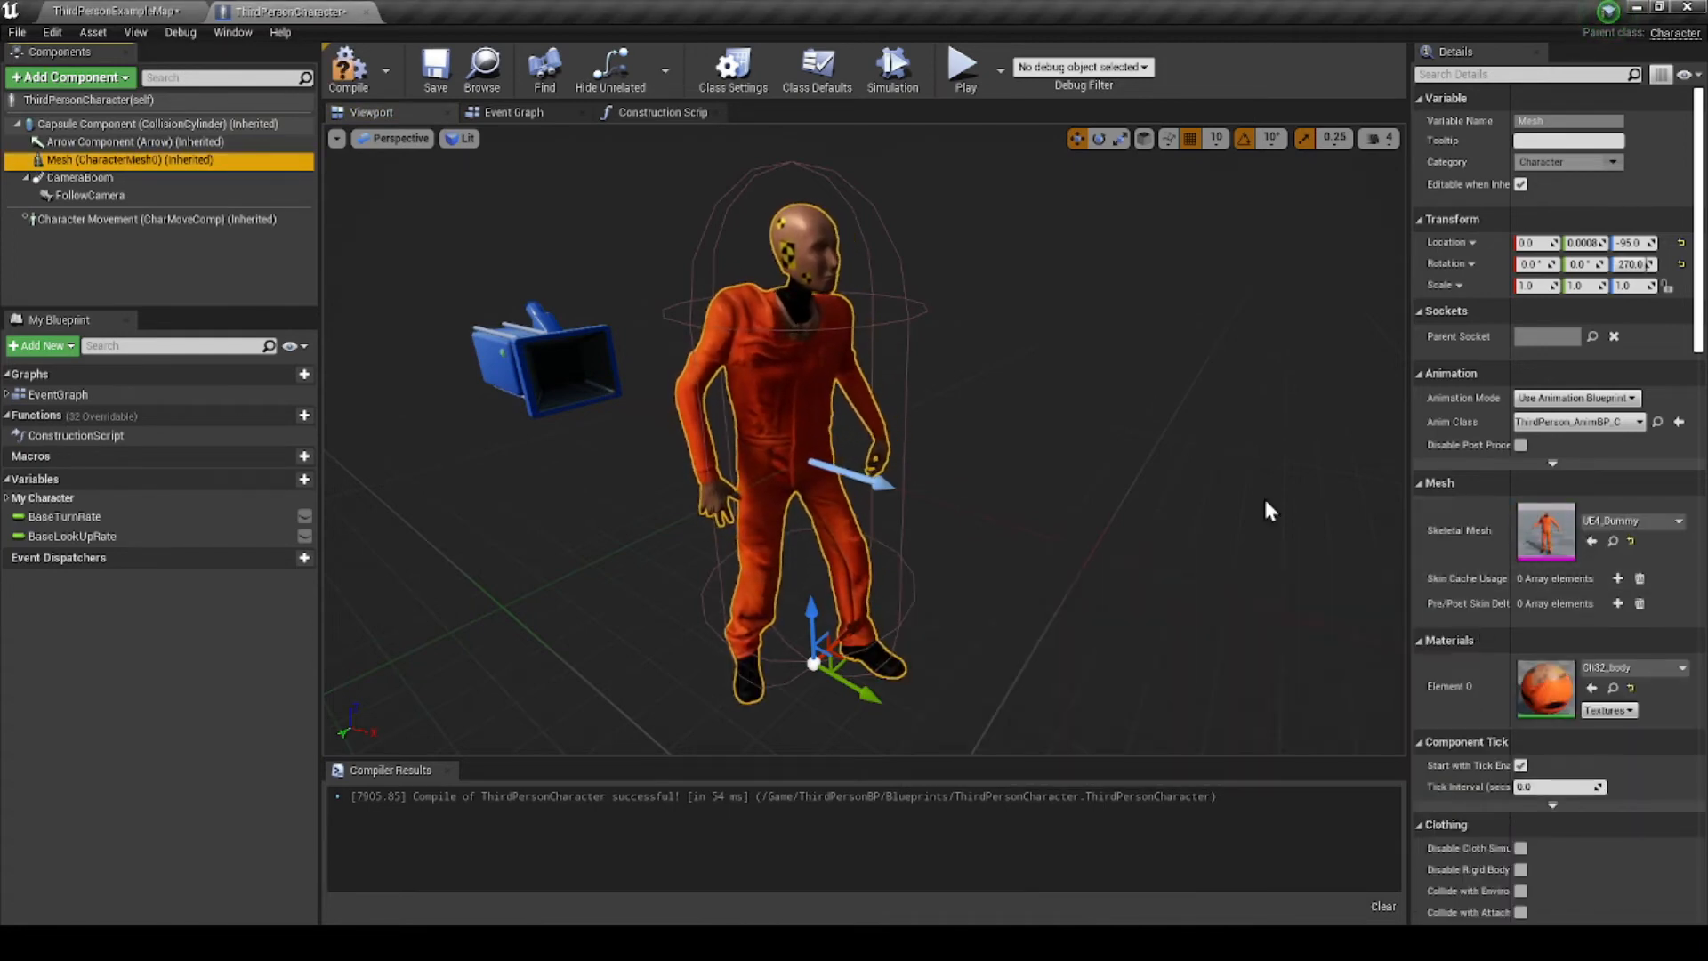
click(345, 78)
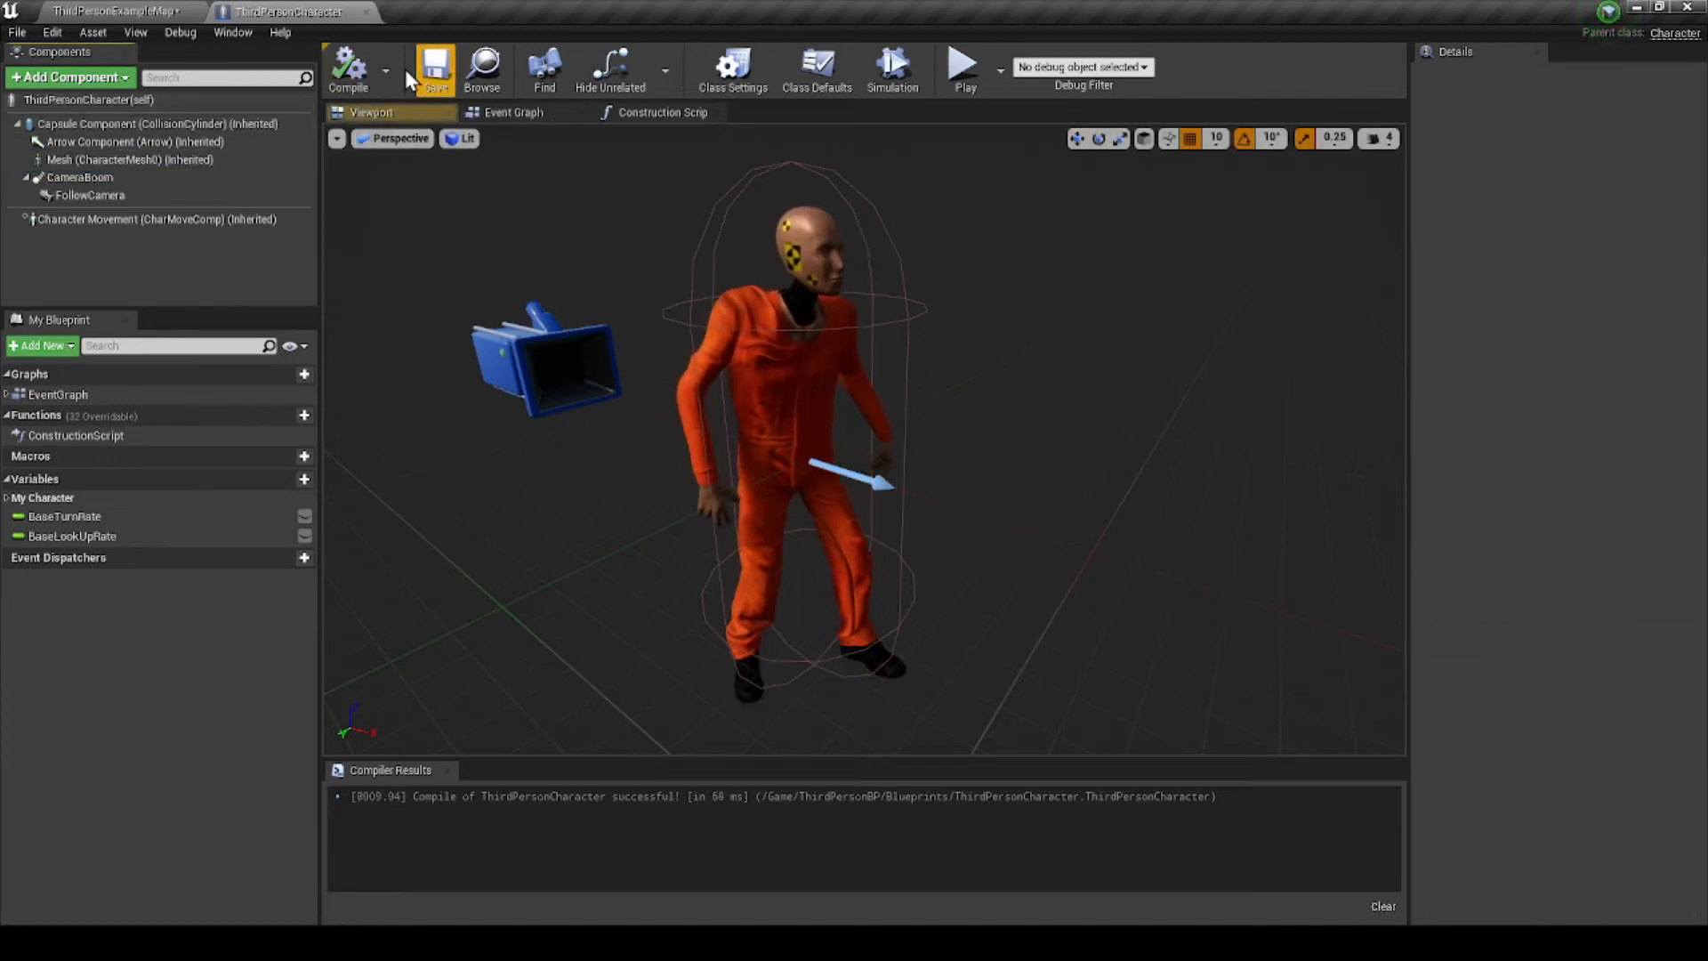
click(431, 73)
- Play the ThirdPersonExampleMap level and test the character by running and jumping around the stairs and floor
click(84, 12)
click(1041, 78)
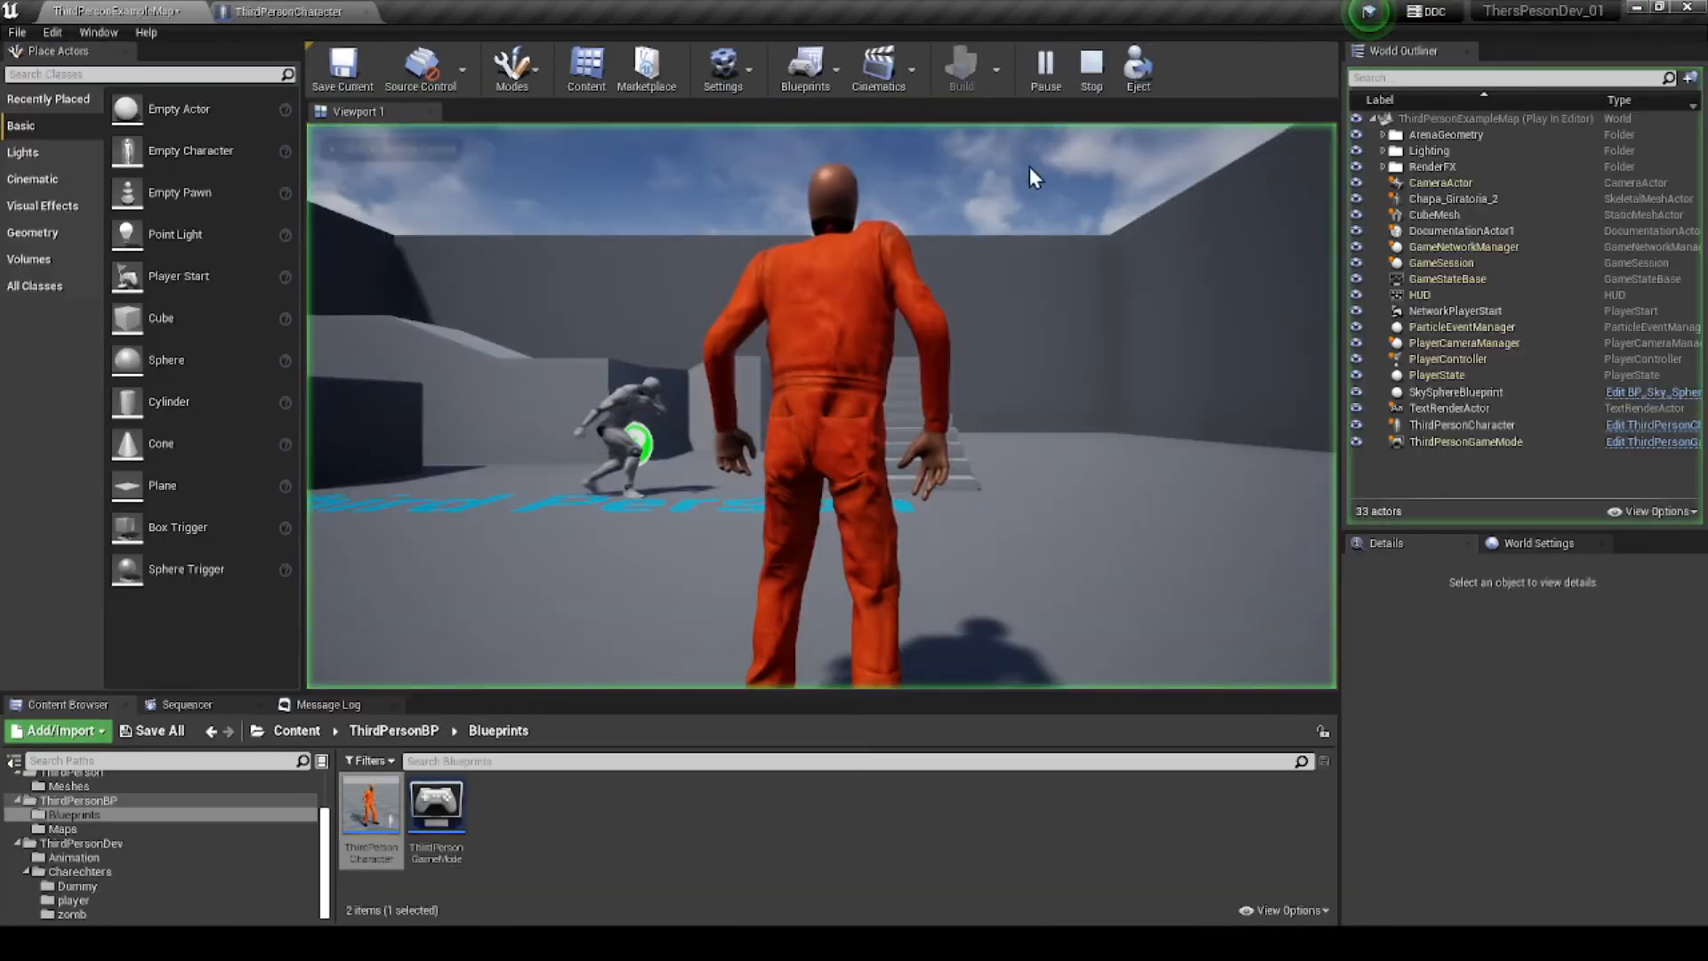
key(w)
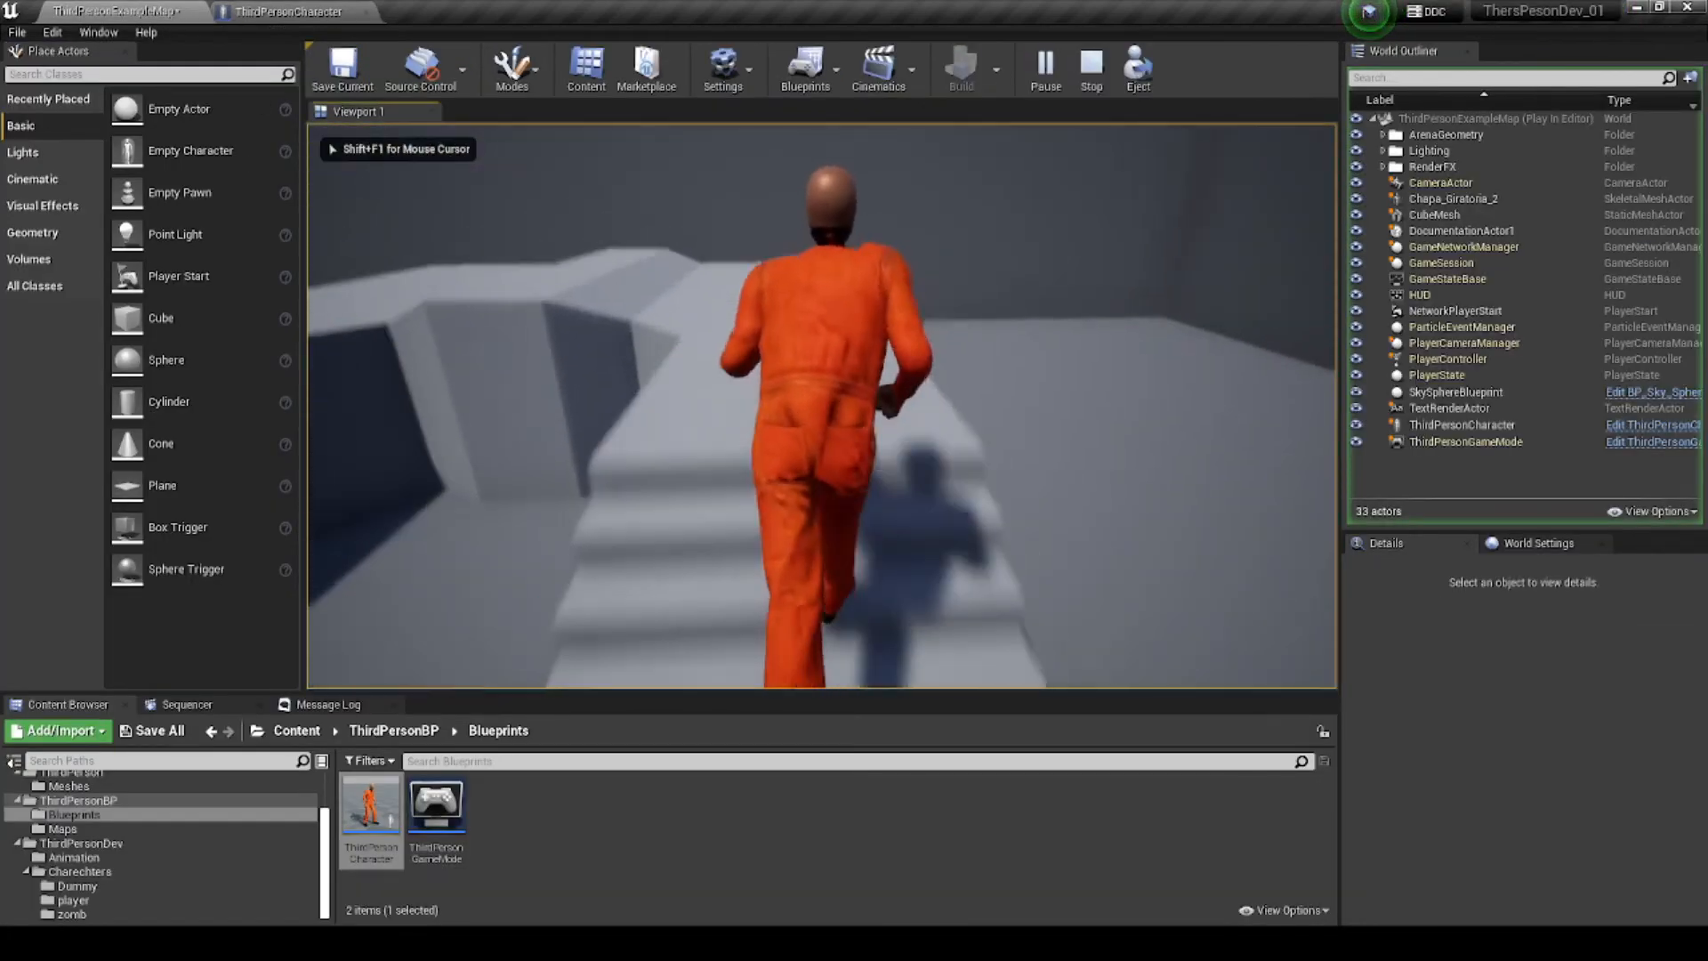
key(a)
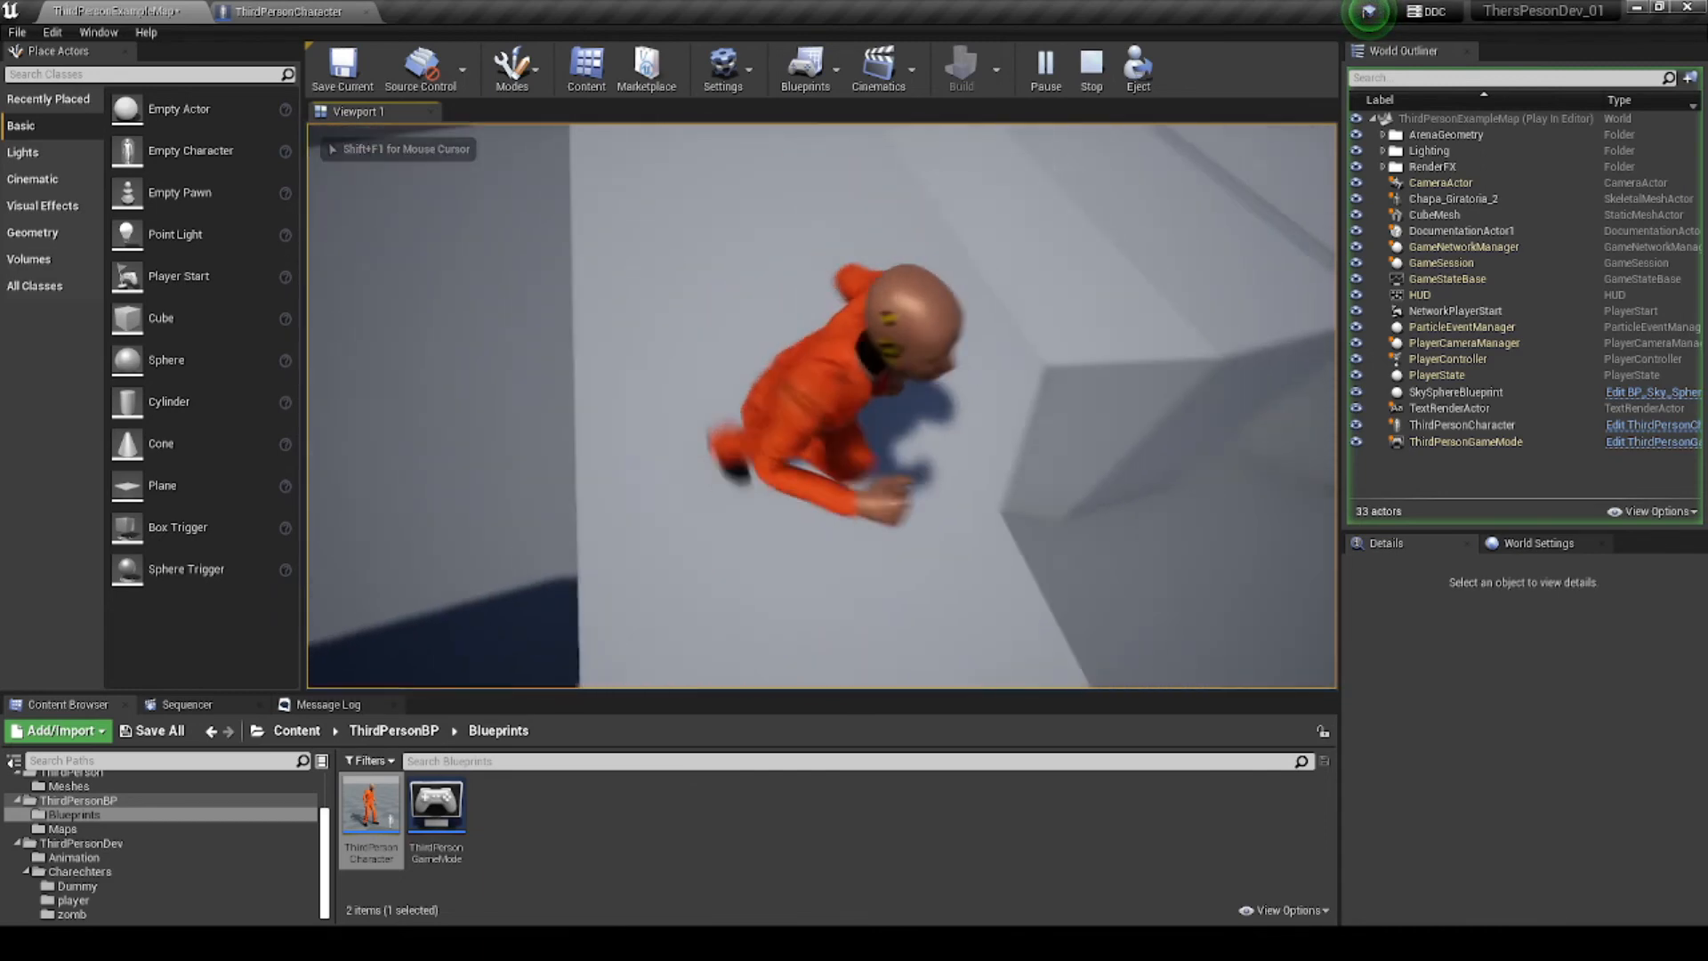
key(space)
key(d)
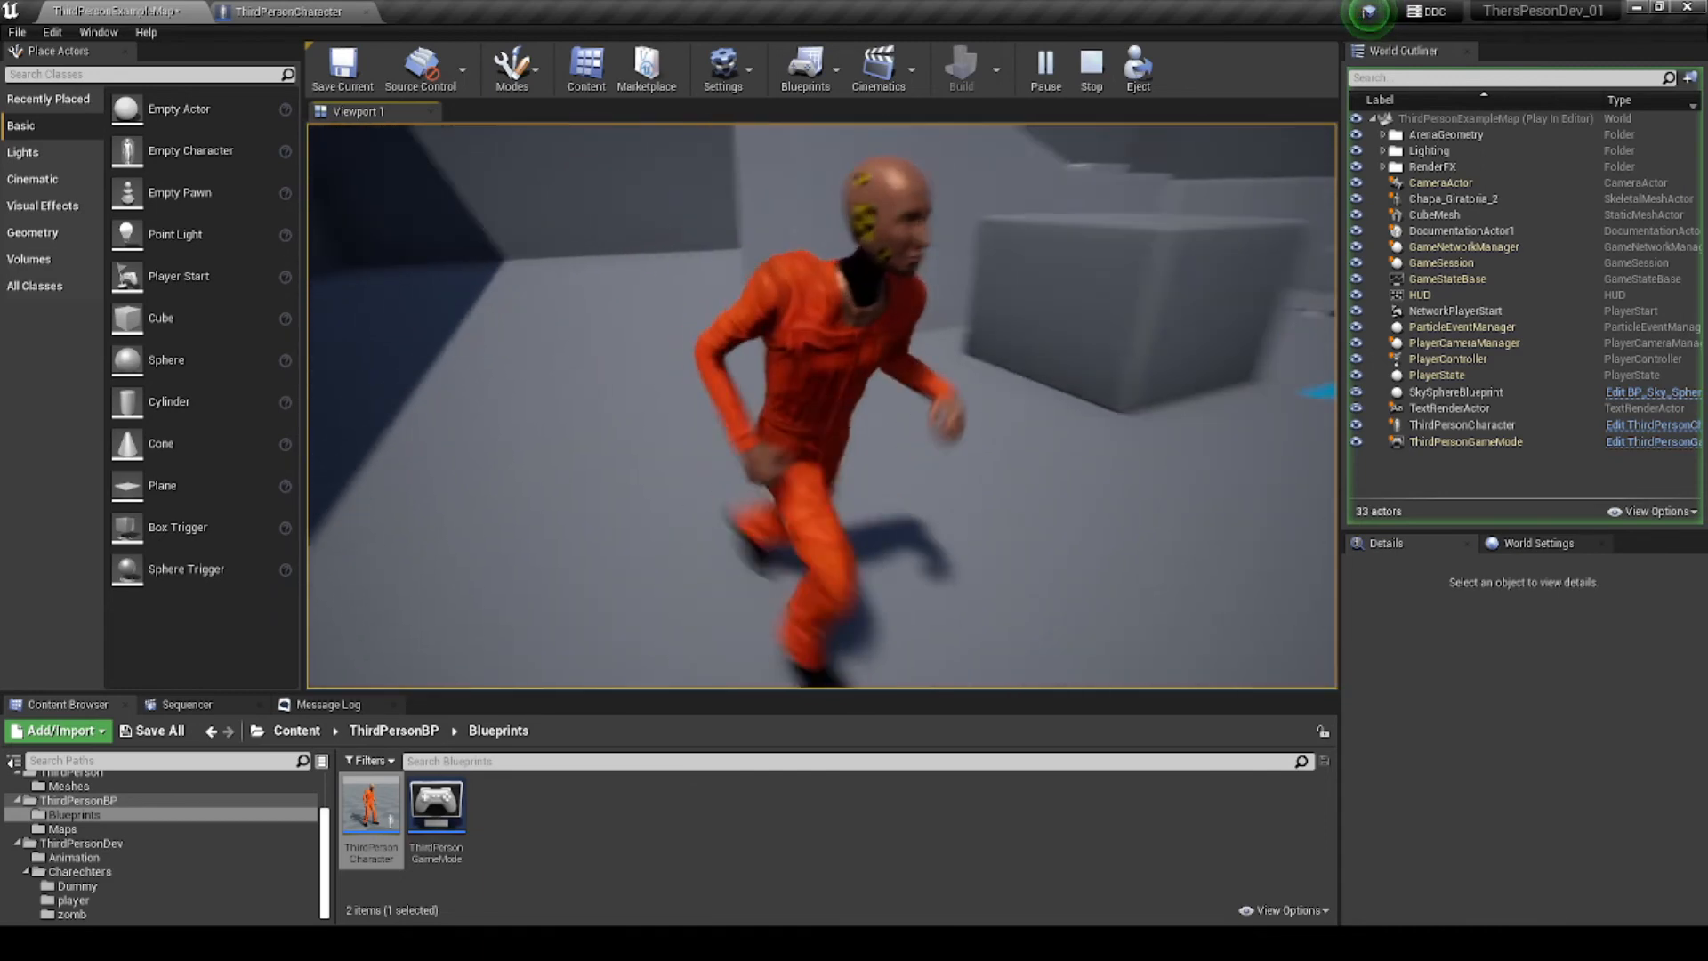
key(w)
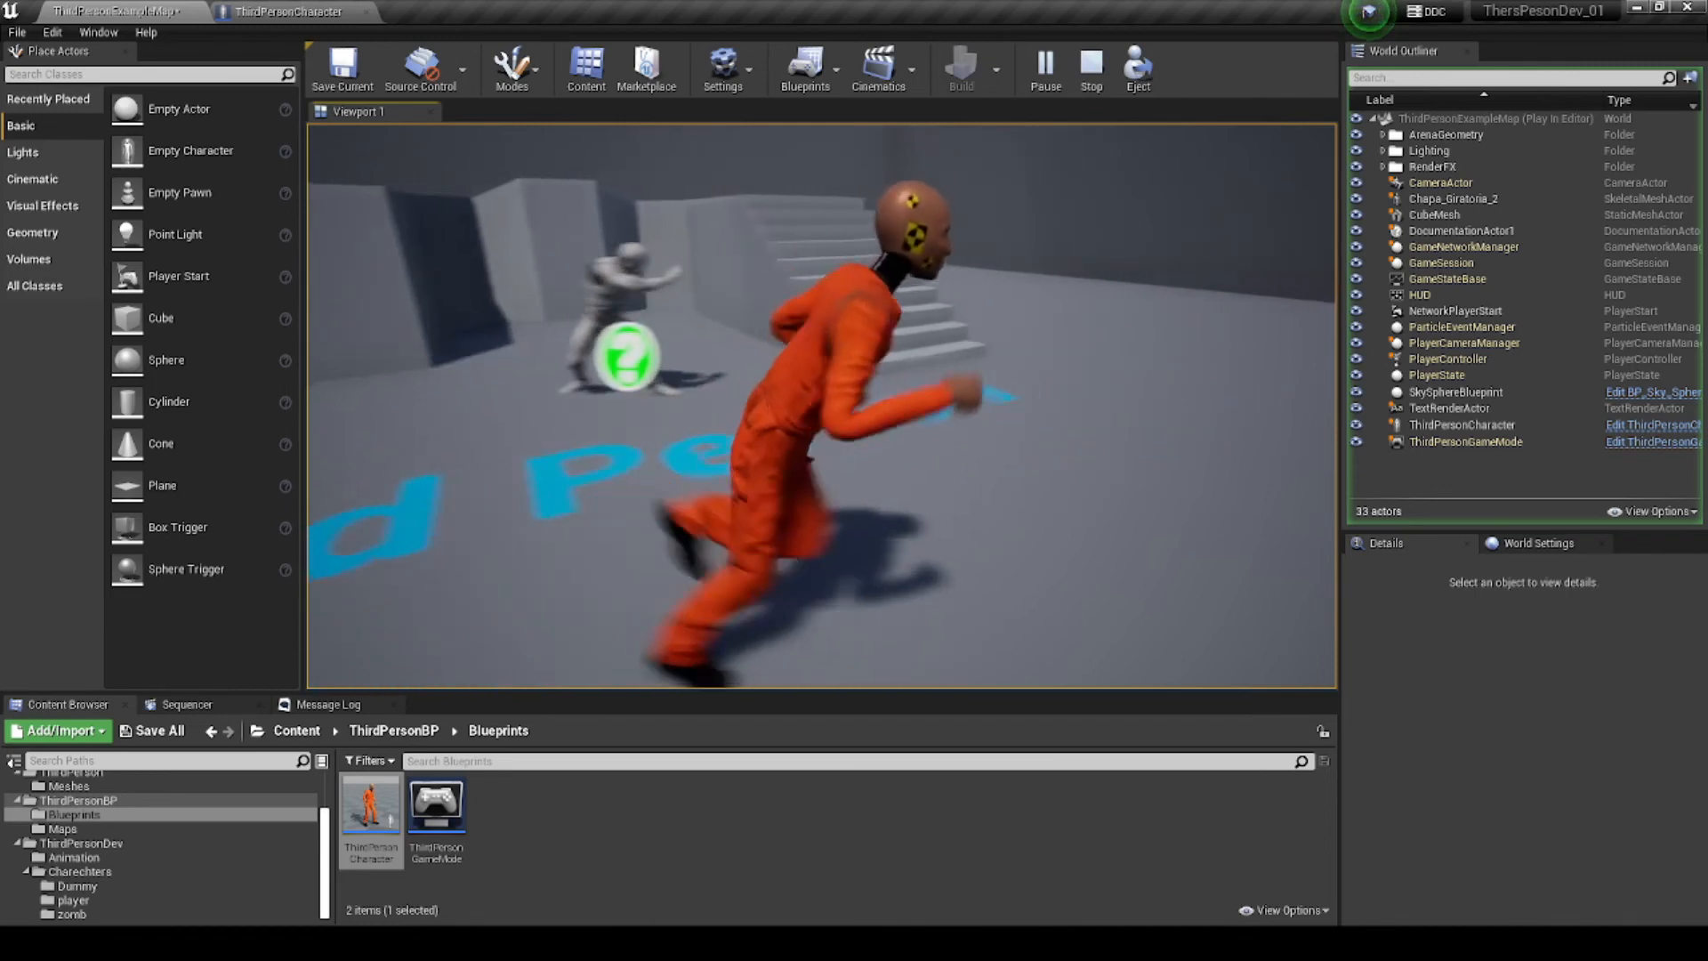
key(s)
key(a)
key(w)
key(d)
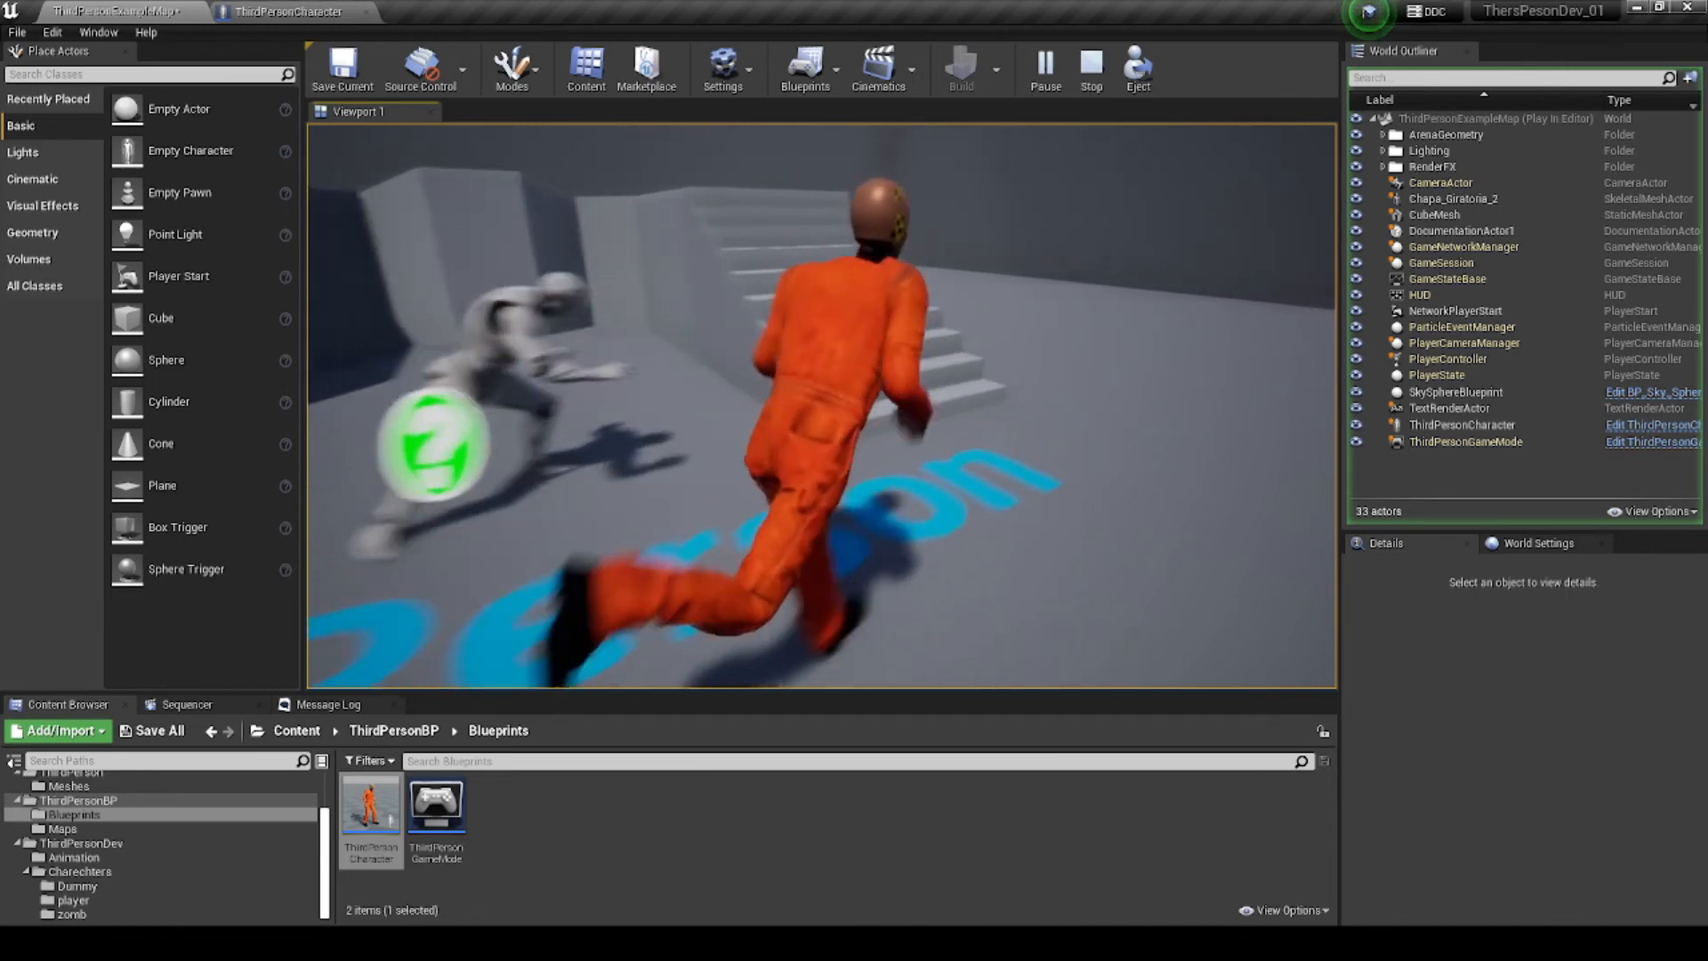
key(a)
key(a)
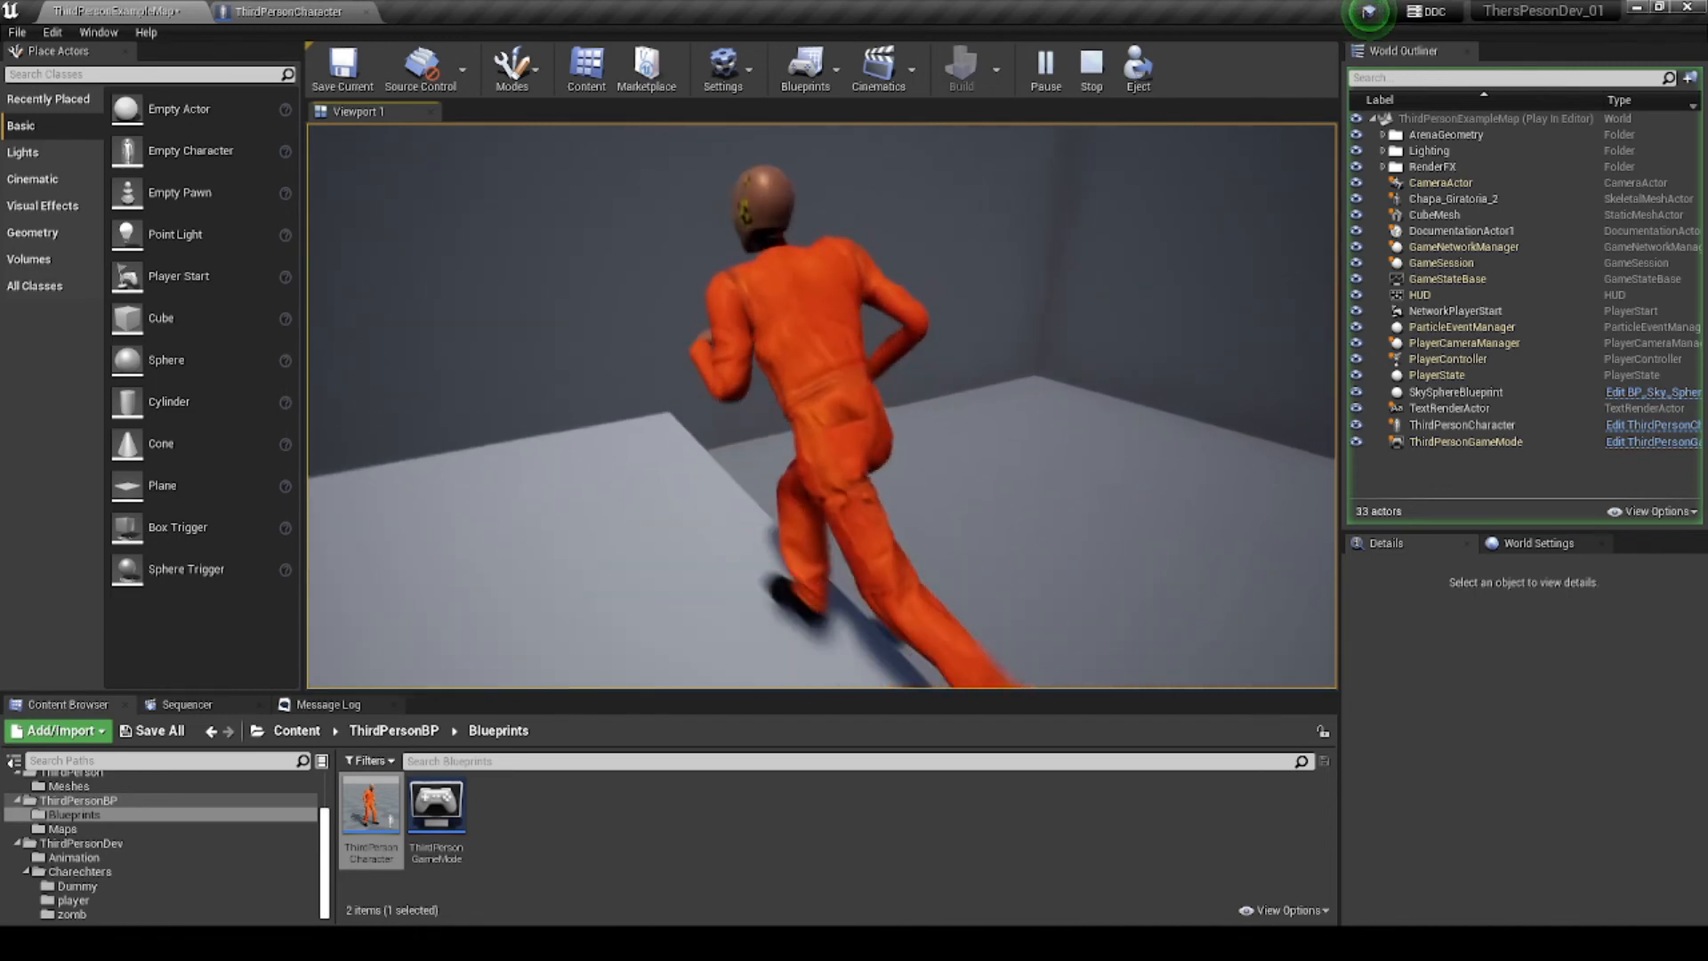
key(s)
key(d)
key(s)
key(space)
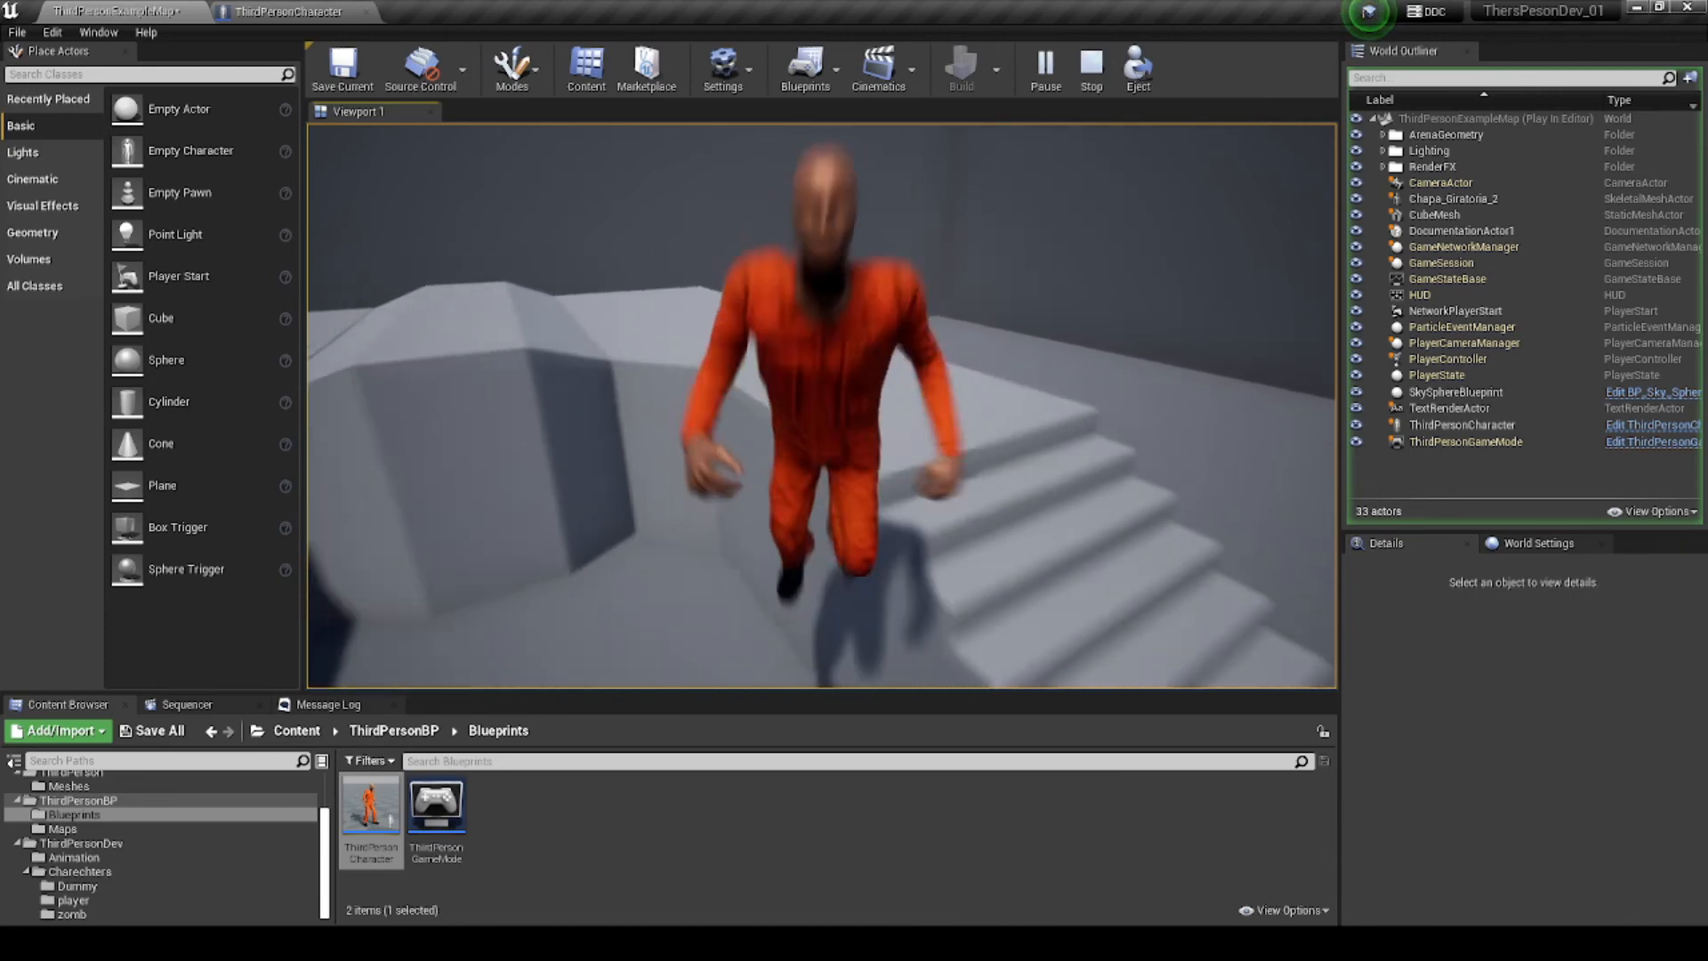
key(a)
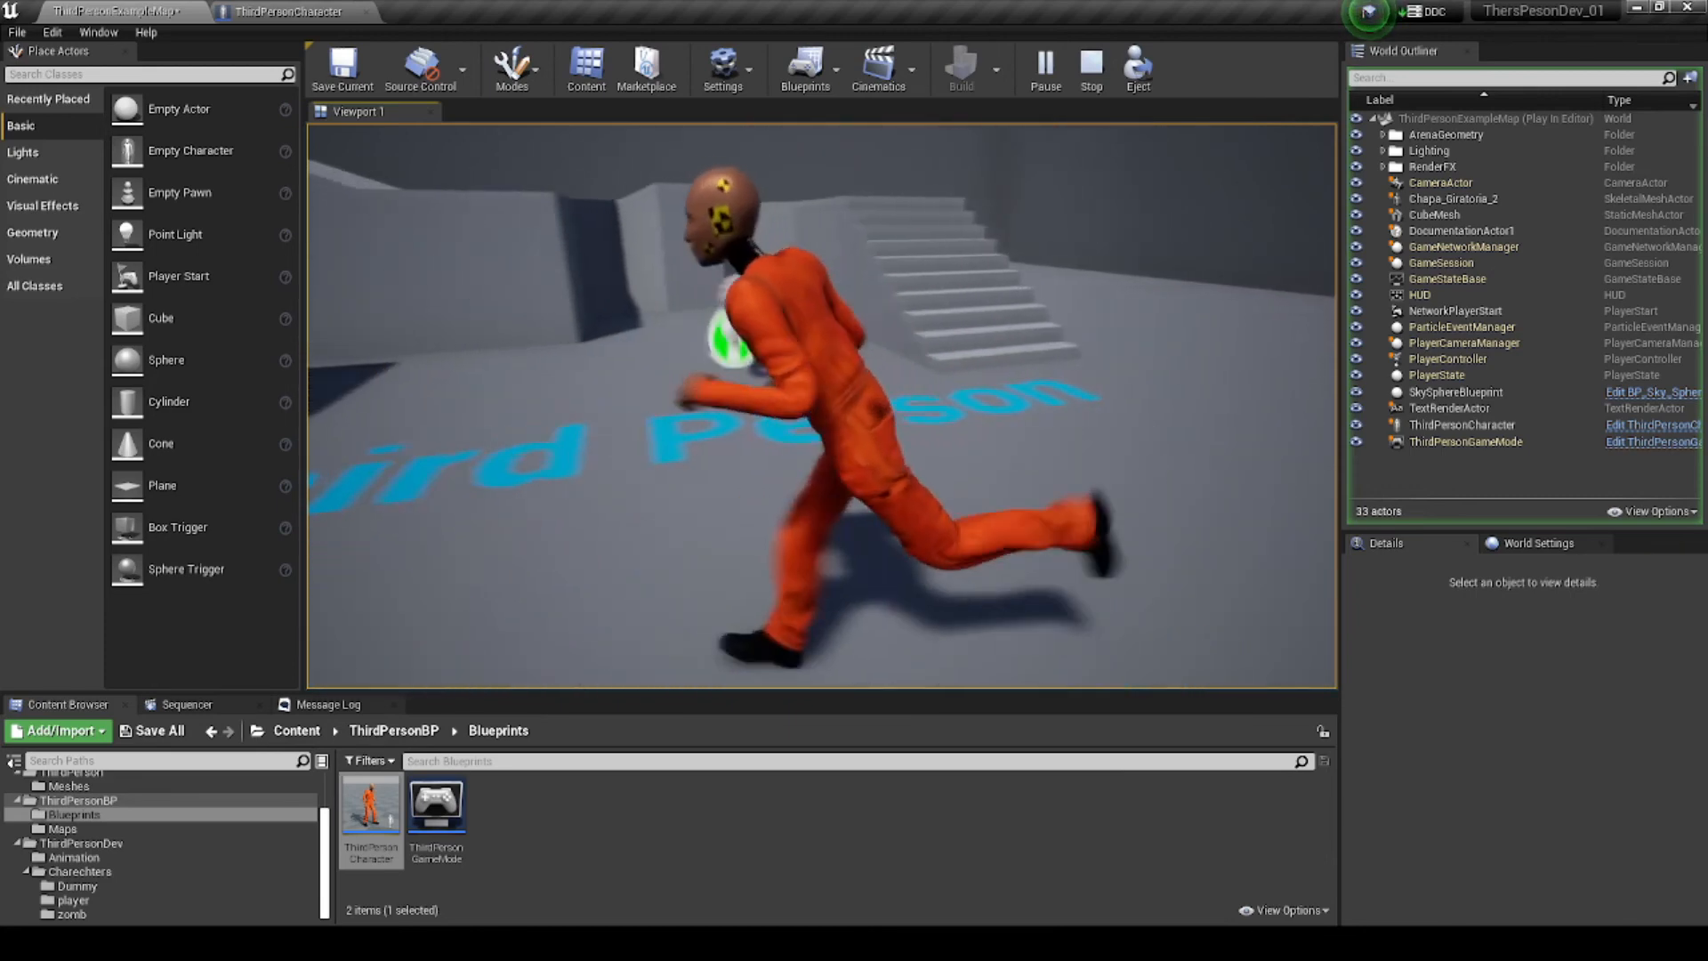